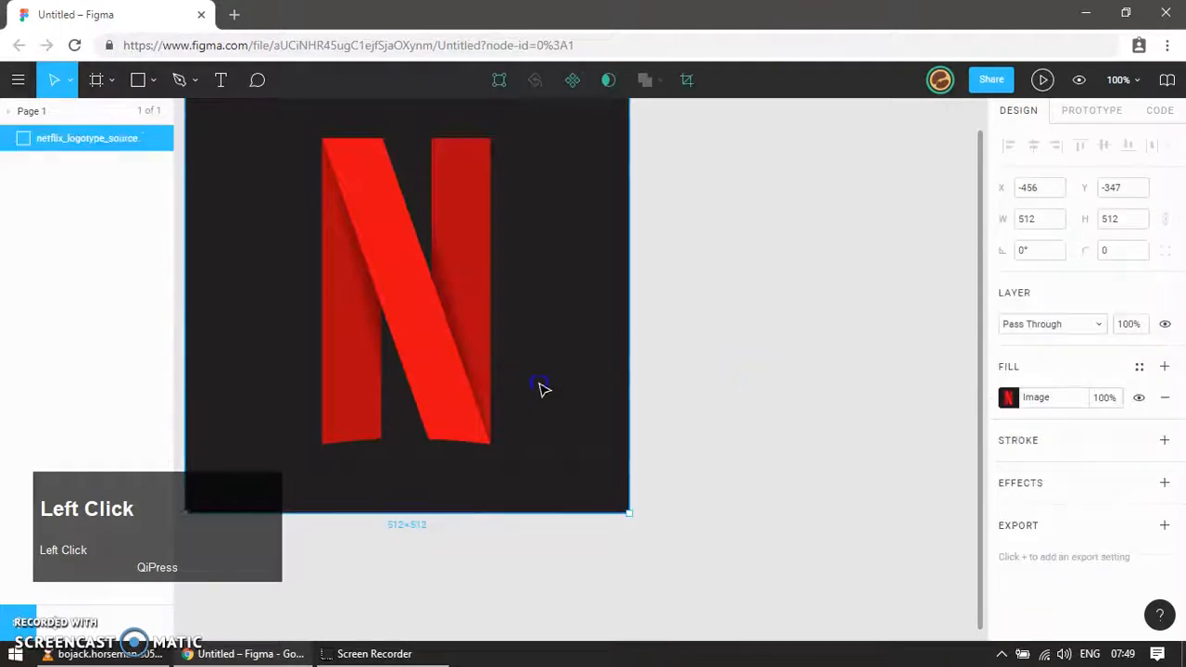
- Replace the N logo image on the canvas with the netflix_source picture imported from the Desktop
{"action": "key", "text": "Delete"}
{"action": "key", "text": "ctrl+shift+i"}
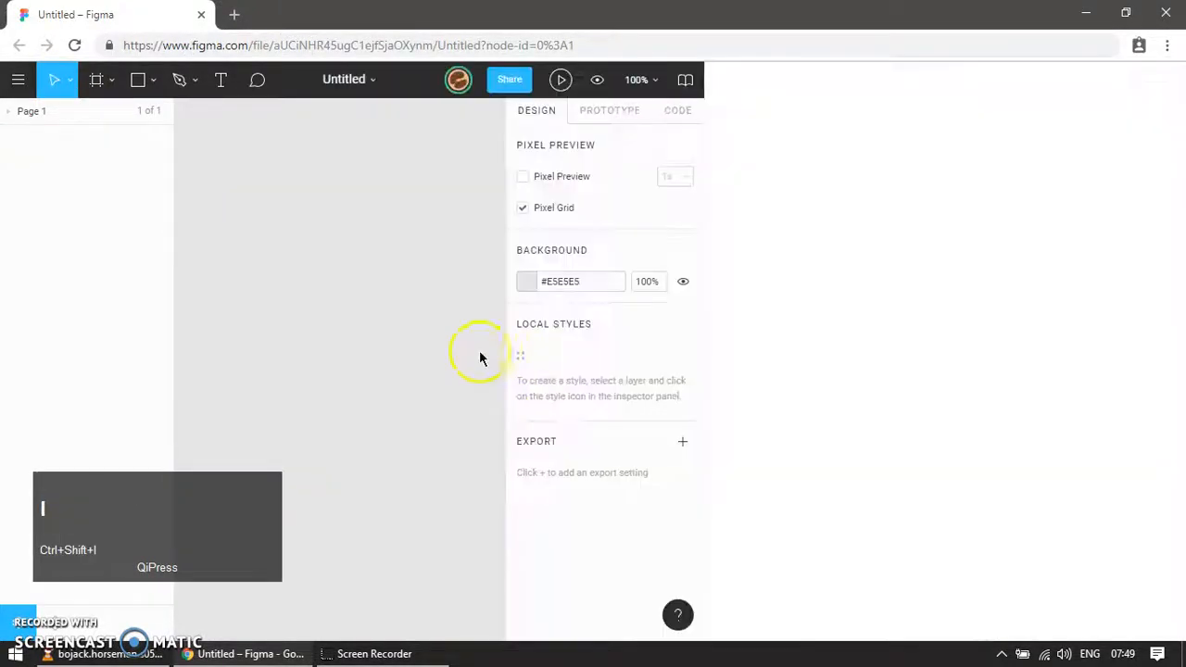
{"action": "left_click", "coordinate": [1172, 74]}
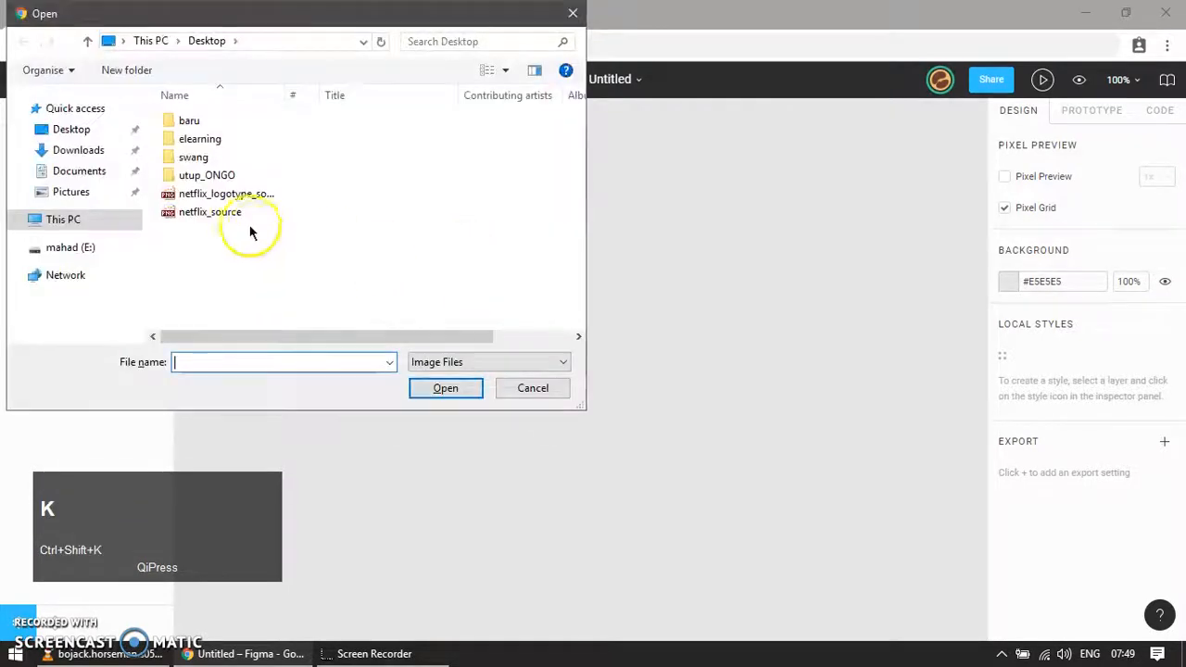
{"action": "left_click", "coordinate": [227, 213]}
{"action": "left_click", "coordinate": [434, 389]}
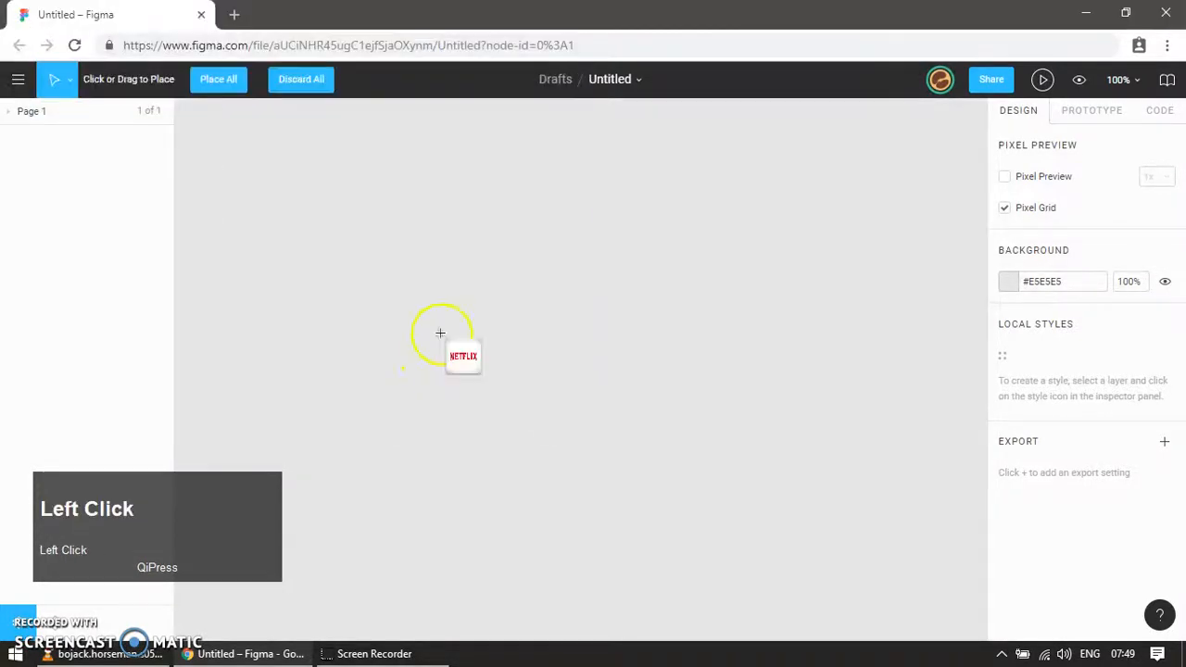
{"action": "left_click", "coordinate": [454, 312]}
{"action": "left_click", "coordinate": [756, 330]}
{"action": "left_click_drag", "start_coordinate": [552, 375], "coordinate": [654, 429]}
- Draw a rectangle about 17 × 118 over the left stem of the N, extending below the letter
{"action": "key", "text": "z"}
{"action": "left_click_drag", "start_coordinate": [371, 307], "coordinate": [491, 456]}
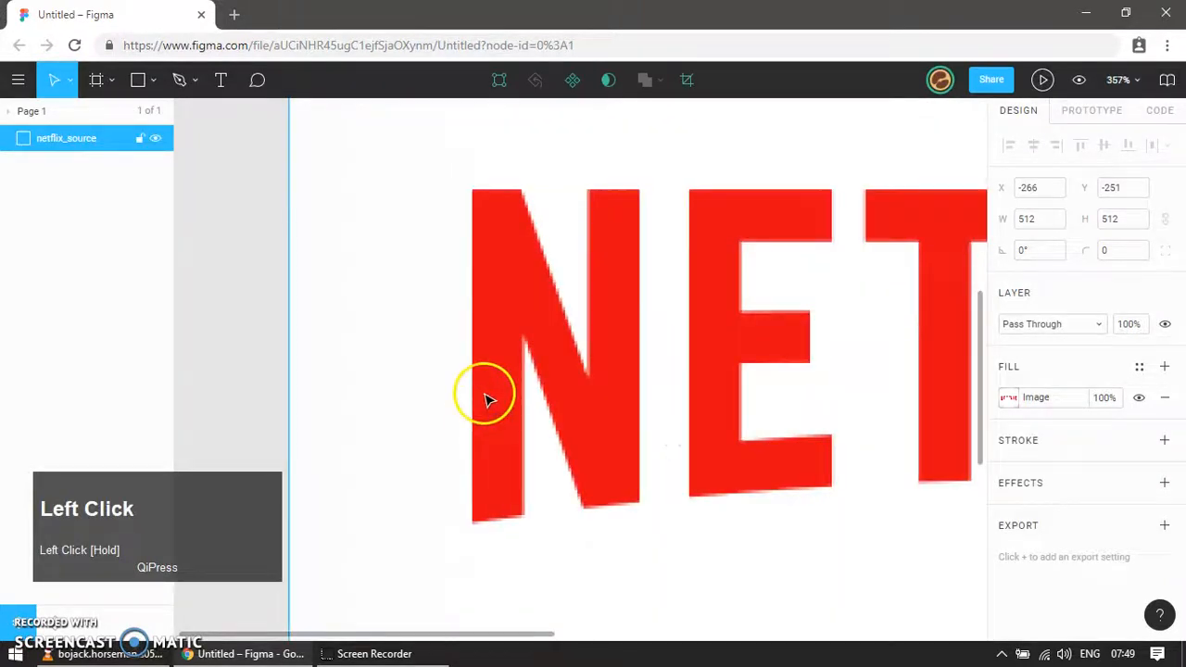
{"action": "key", "text": "r"}
{"action": "left_click_drag", "start_coordinate": [472, 191], "coordinate": [523, 559]}
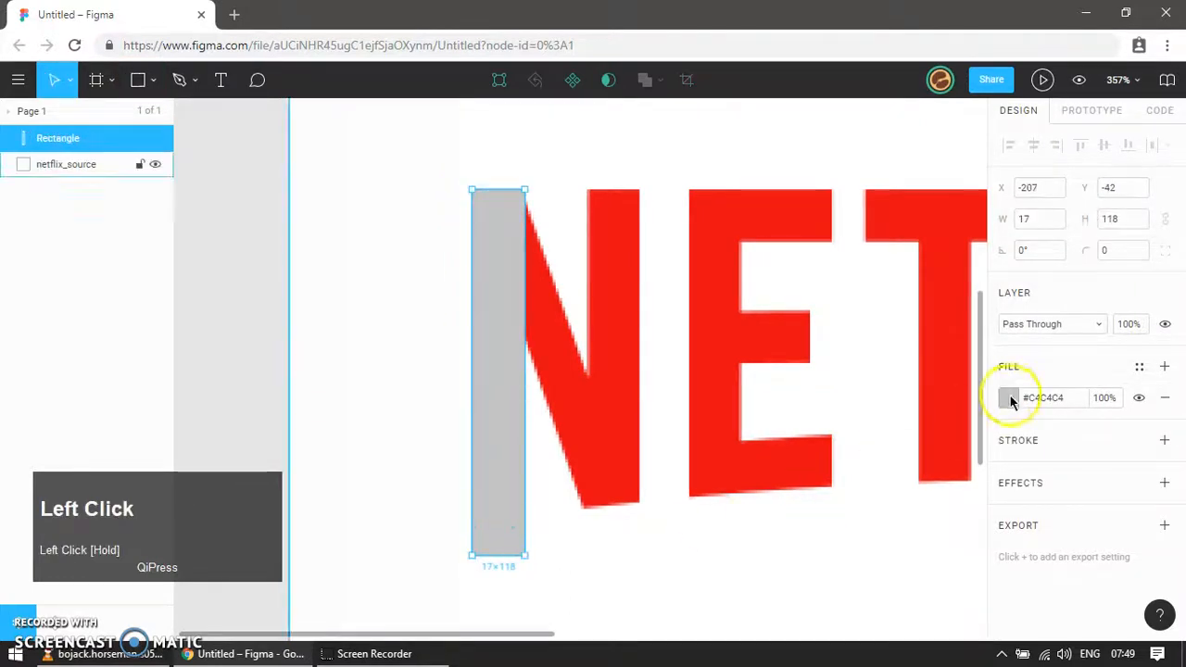
- Set the rectangle's fill to blue #315BAB at 60% opacity
{"action": "left_click", "coordinate": [1007, 398]}
{"action": "left_click", "coordinate": [912, 416]}
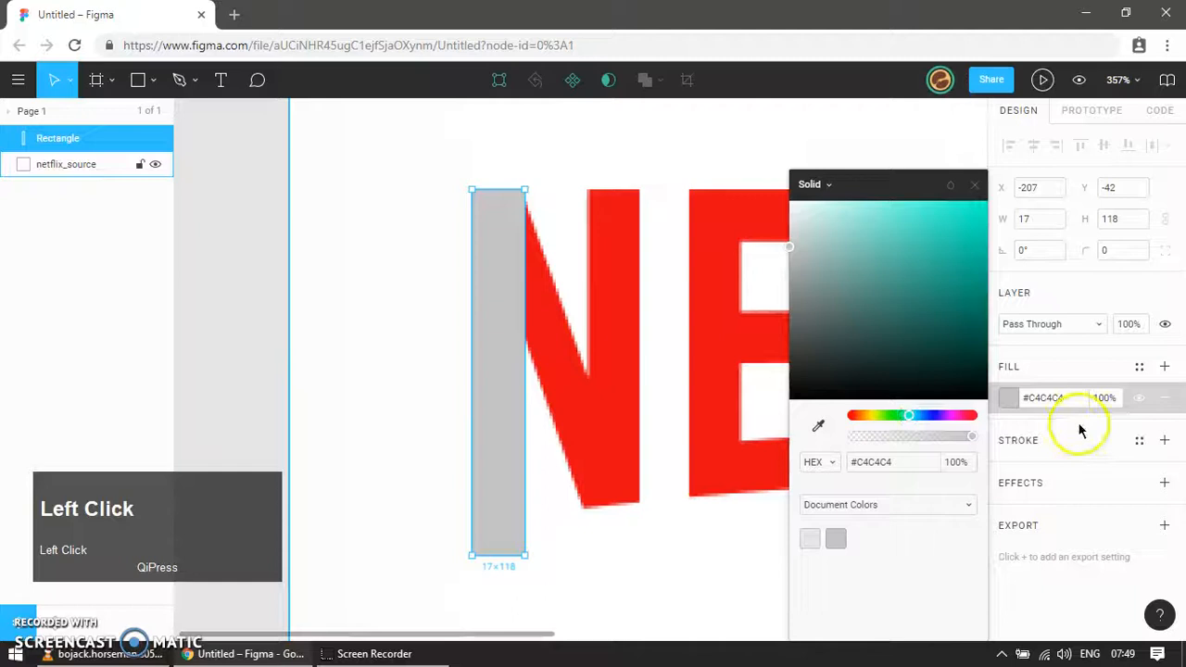
{"action": "left_click", "coordinate": [925, 438]}
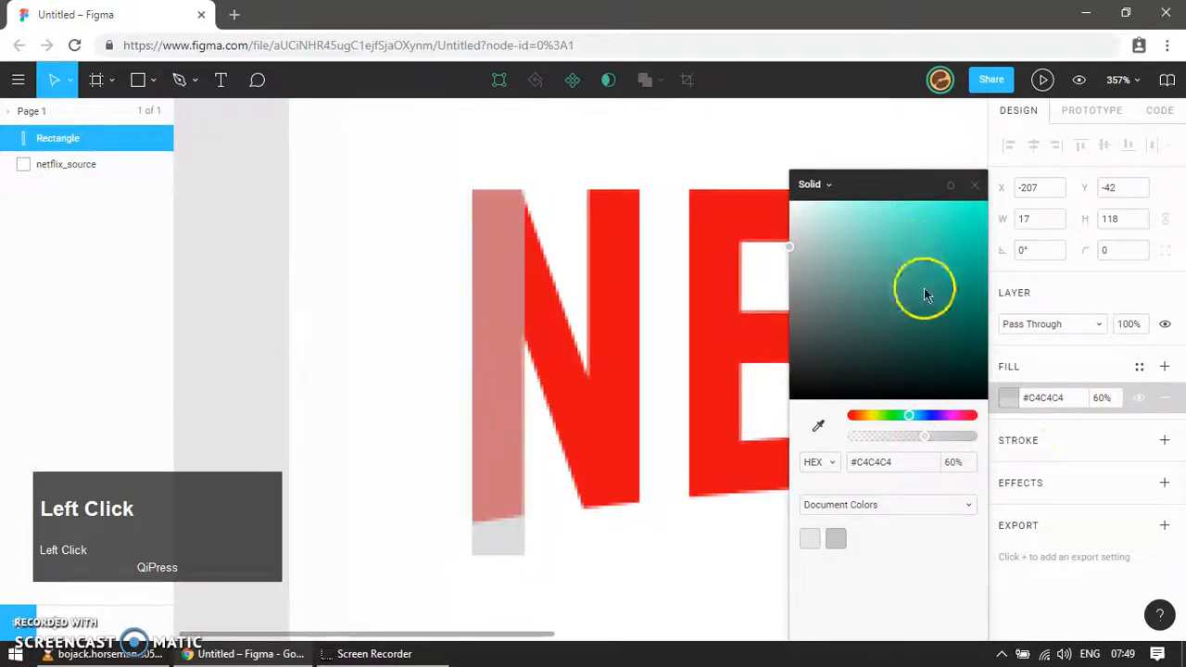
{"action": "left_click", "coordinate": [930, 272]}
{"action": "left_click", "coordinate": [928, 416]}
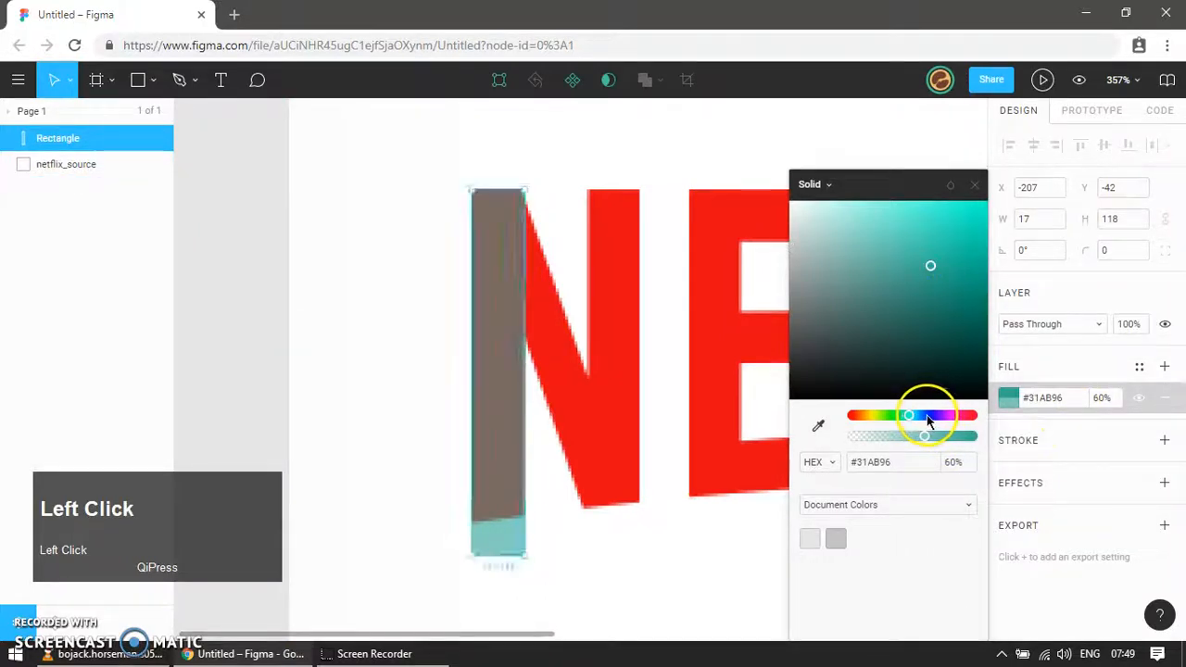
{"action": "left_click", "coordinate": [282, 275]}
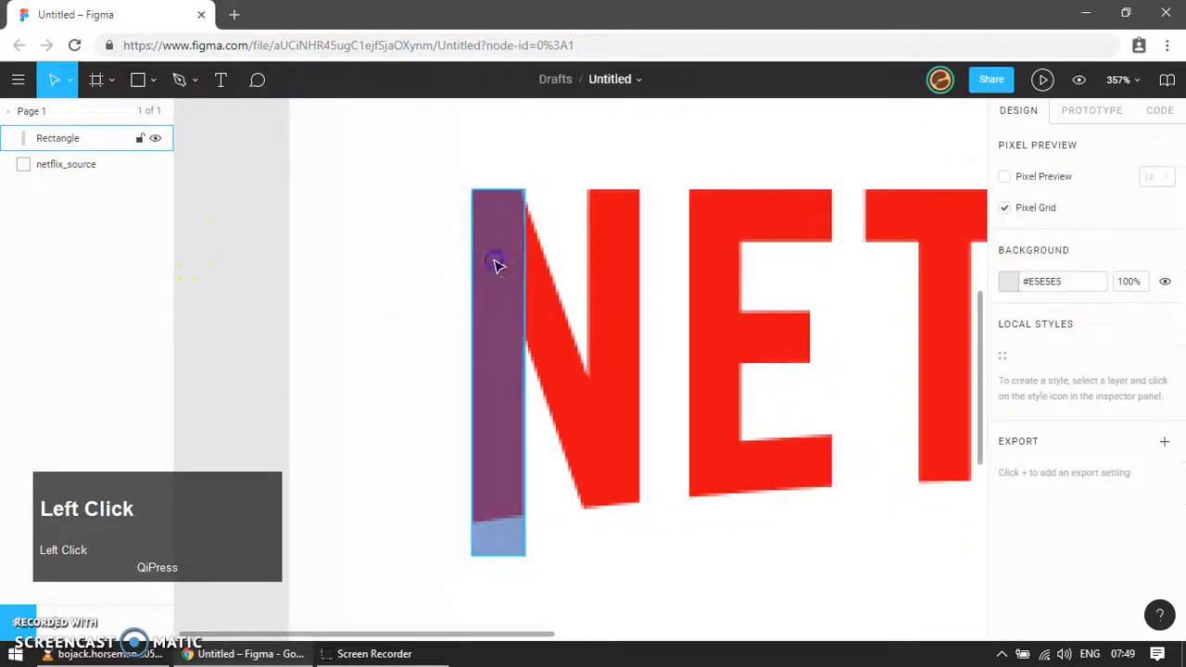
- Duplicate the blue bar onto the right stem of the N and onto the stem of the E
{"action": "left_click", "coordinate": [500, 334]}
{"action": "key", "text": "ctrl+d"}
{"action": "mouse_move", "coordinate": [491, 283]}
{"action": "left_mouse_down"}
{"action": "mouse_move", "coordinate": [617, 296]}
{"action": "mouse_move", "coordinate": [606, 265]}
{"action": "mouse_move", "coordinate": [608, 282]}
{"action": "left_mouse_up"}
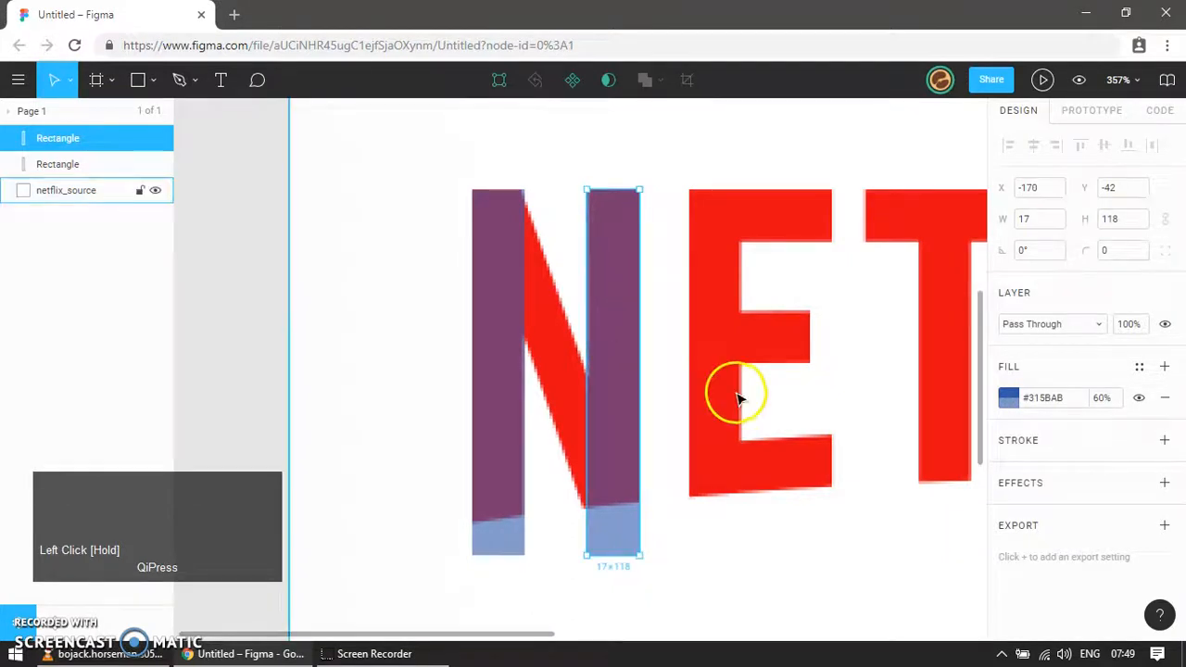
{"action": "key", "text": "ctrl+d"}
{"action": "left_click_drag", "start_coordinate": [731, 325], "coordinate": [728, 286]}
- Duplicate the E's stem bar and line the copy up with the stem of the T
{"action": "scroll", "coordinate": [599, 370], "scroll_direction": "down", "scroll_amount": 4, "text": "ctrl"}
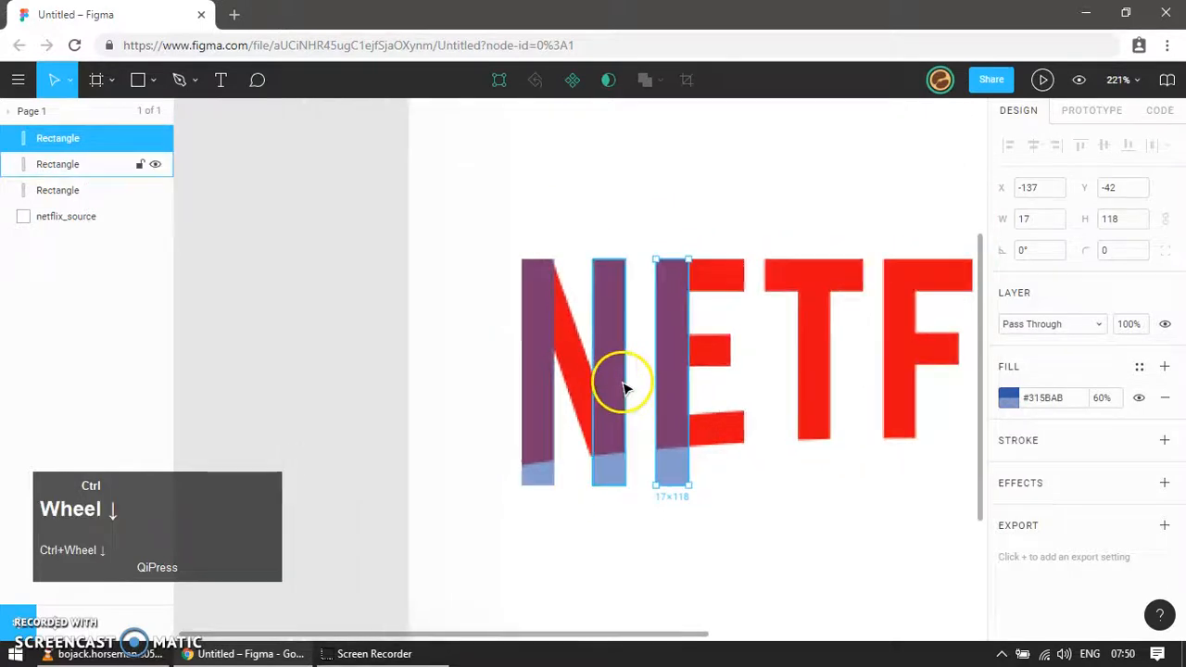
{"action": "scroll", "coordinate": [619, 385], "scroll_direction": "down", "scroll_amount": 3, "text": "ctrl"}
{"action": "key", "text": "z"}
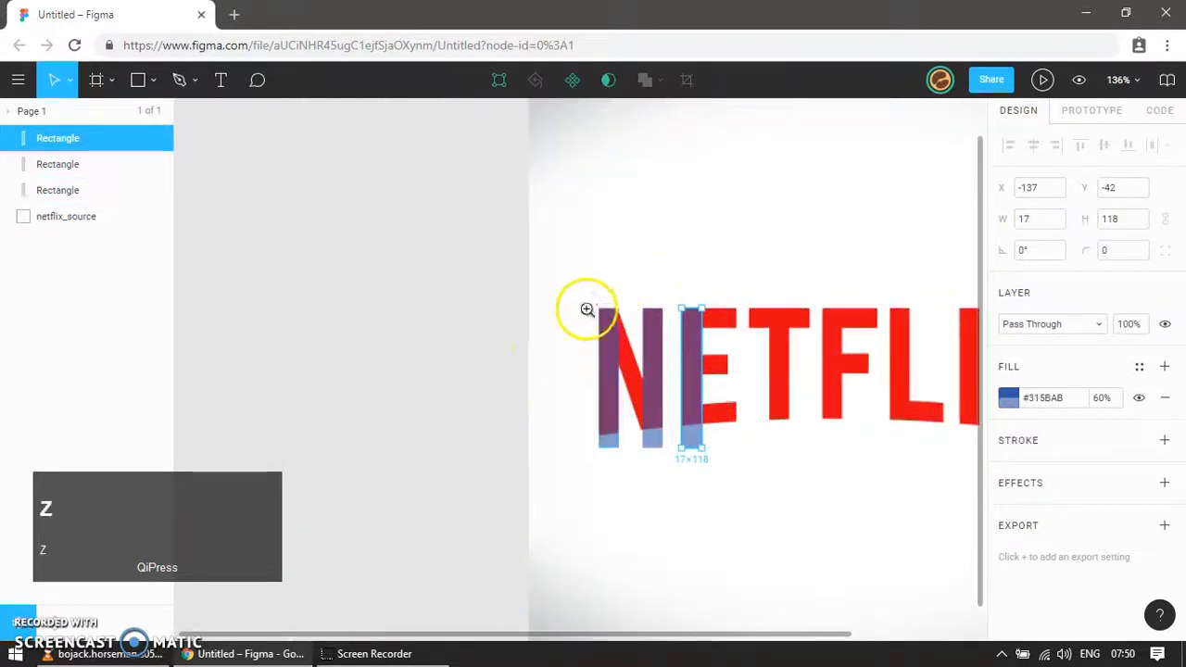
{"action": "left_click_drag", "start_coordinate": [587, 283], "coordinate": [945, 458]}
{"action": "key", "text": "v"}
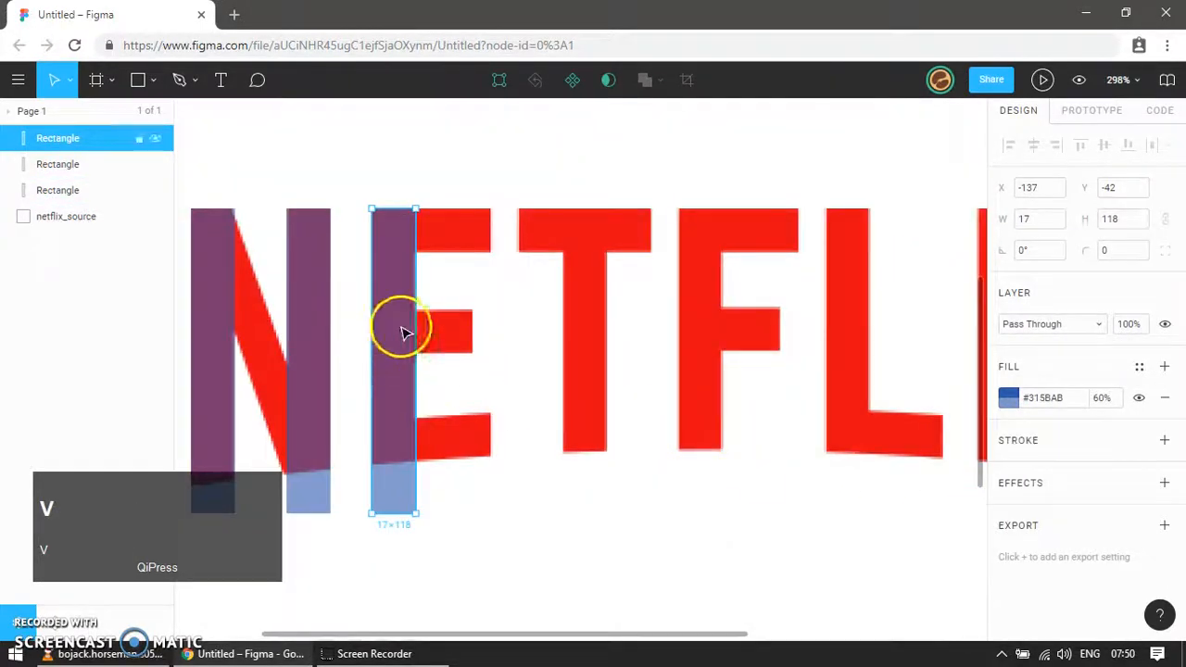
{"action": "key", "text": "ctrl+d"}
{"action": "left_click_drag", "start_coordinate": [401, 286], "coordinate": [478, 320]}
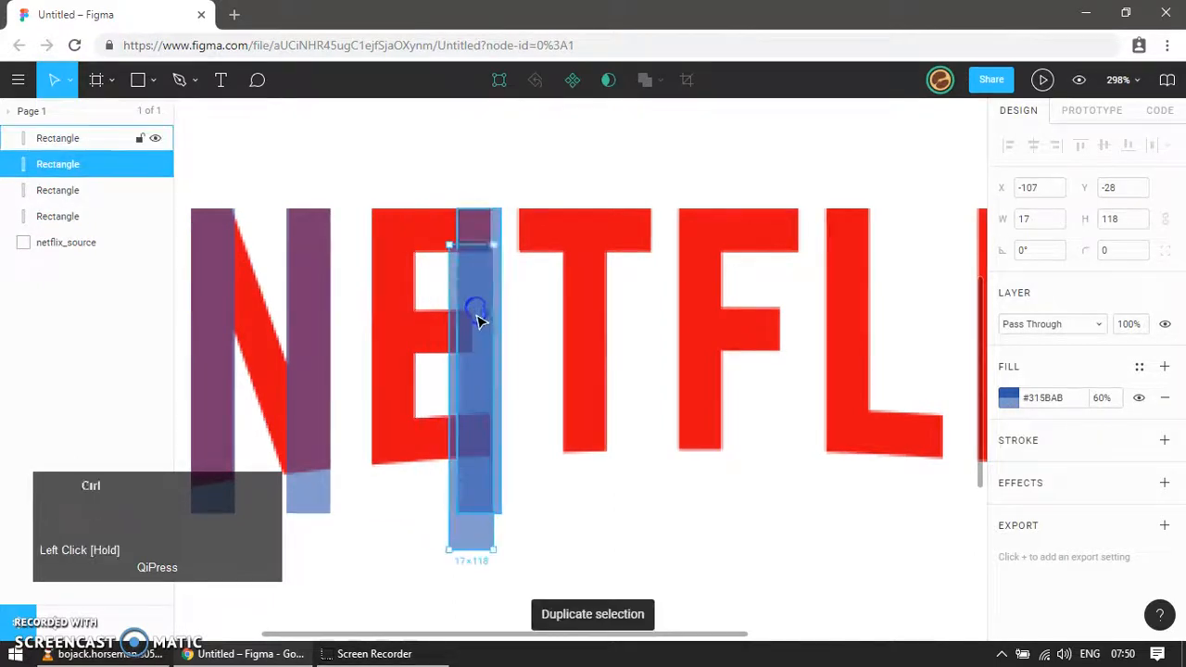
{"action": "key", "text": "ctrl+z"}
{"action": "left_click_drag", "start_coordinate": [478, 253], "coordinate": [581, 270]}
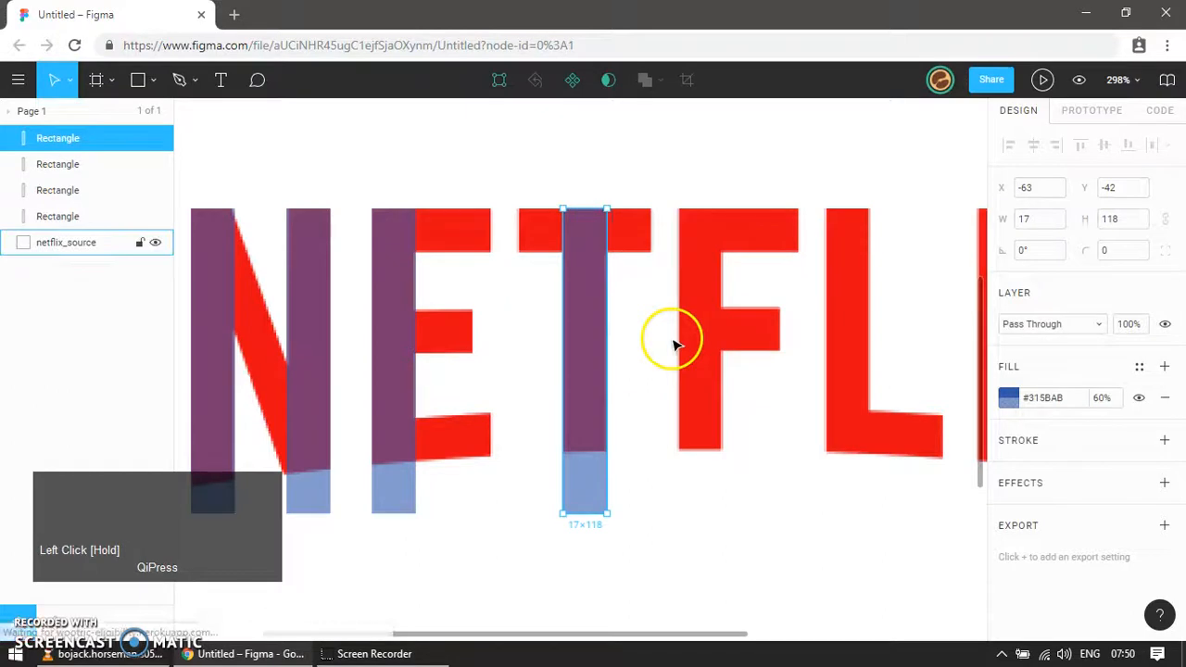
- Duplicate the stem bar onto the F and the L, nudging the copies to match the letter stems
{"action": "key", "text": "ctrl+d"}
{"action": "left_click_drag", "start_coordinate": [590, 278], "coordinate": [706, 283]}
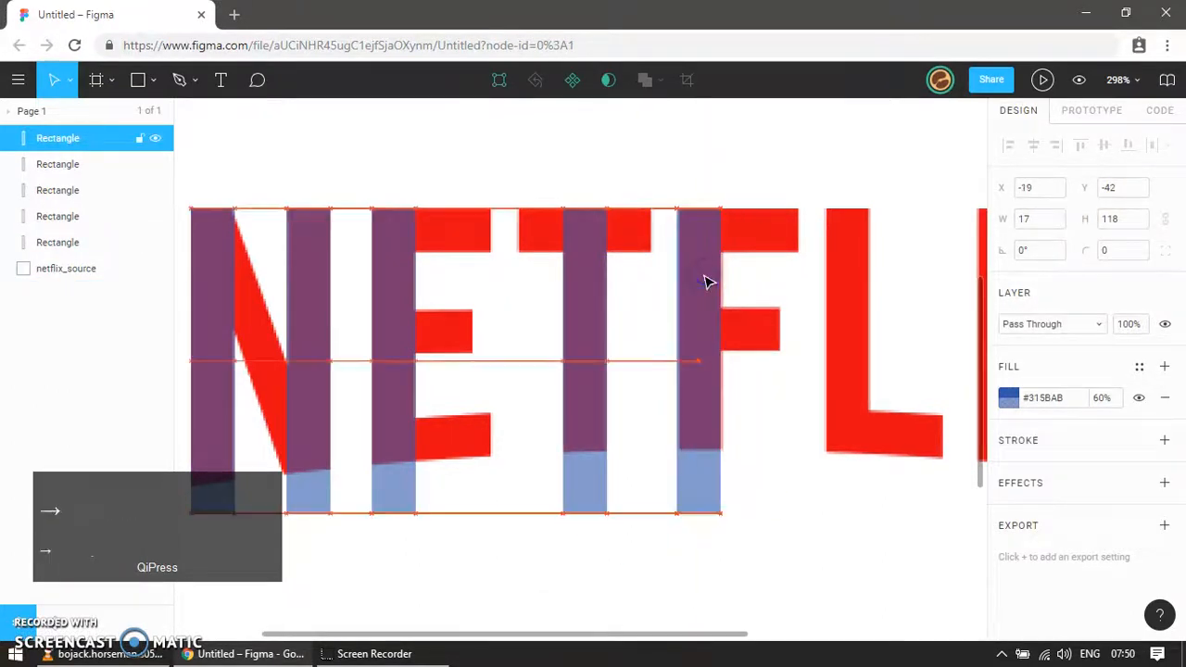
{"action": "key", "text": "Left"}
{"action": "left_click", "coordinate": [690, 304]}
{"action": "key", "text": "ctrl+d"}
{"action": "left_click_drag", "start_coordinate": [700, 282], "coordinate": [854, 264]}
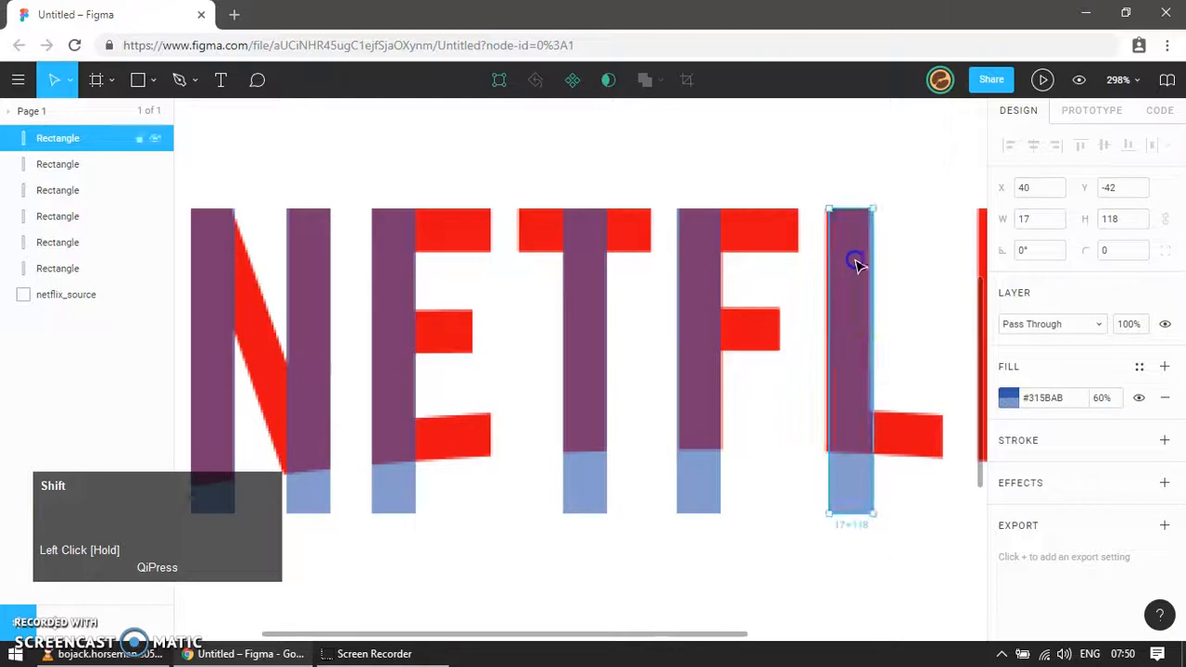
{"action": "key", "text": "Left"}
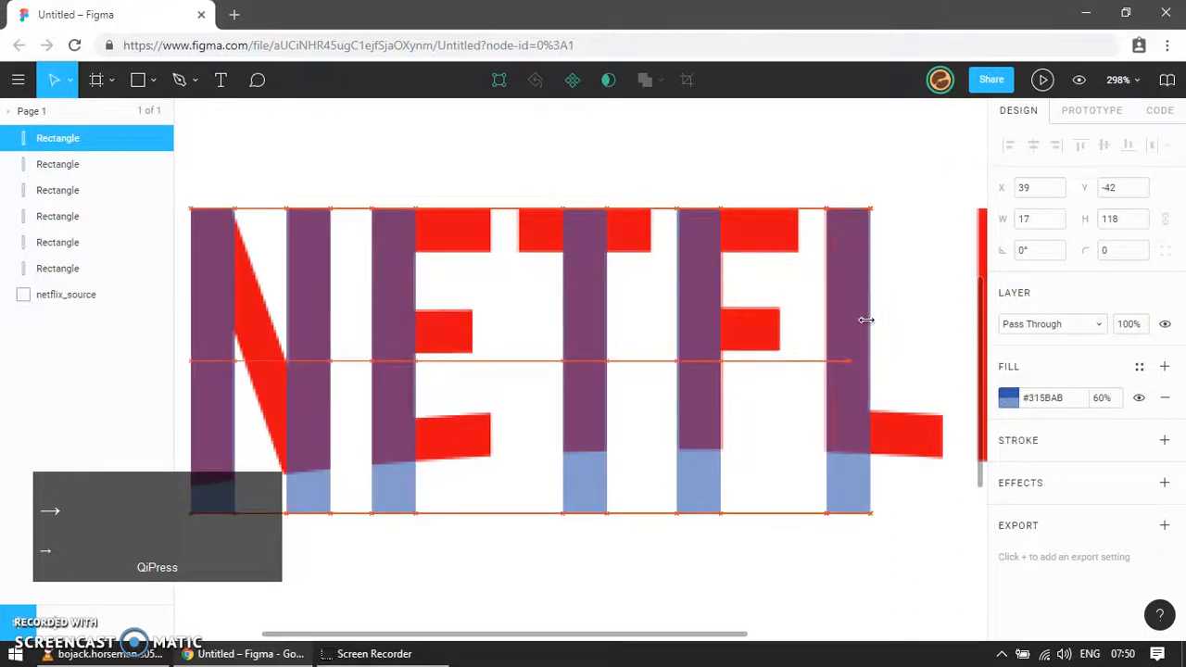
- Duplicate the L's stem bar to cover the letter I
{"action": "scroll", "coordinate": [633, 368], "scroll_direction": "down", "scroll_amount": 5, "text": "ctrl"}
{"action": "key", "text": "z"}
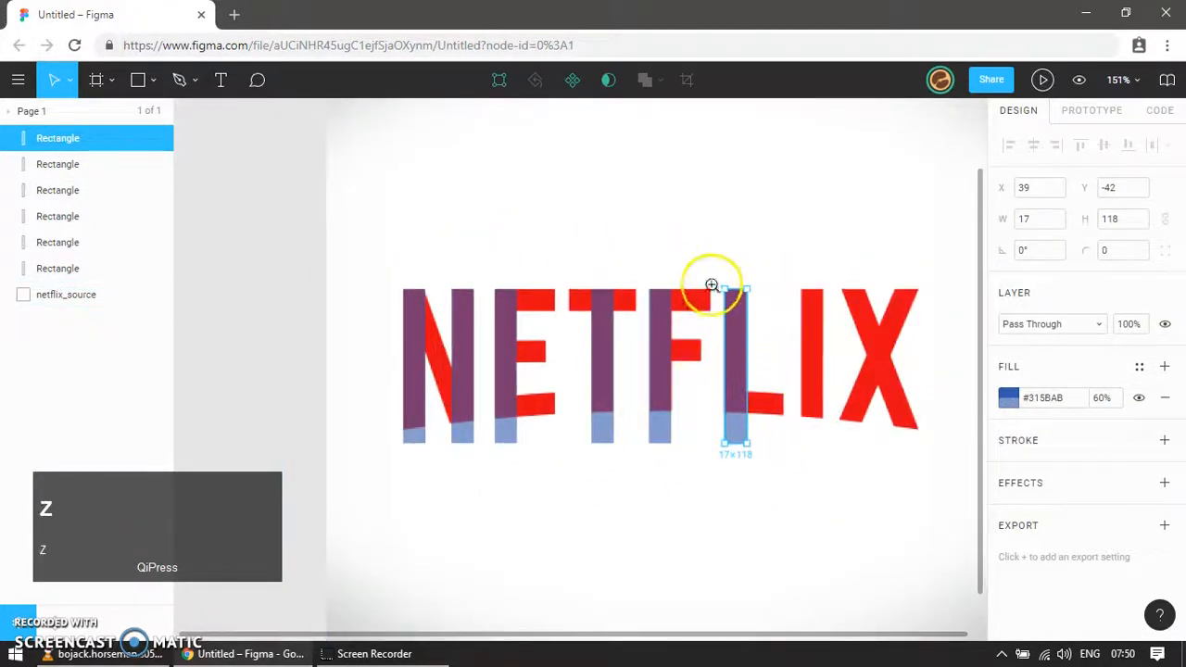
{"action": "left_click_drag", "start_coordinate": [712, 267], "coordinate": [955, 479]}
{"action": "key", "text": "v"}
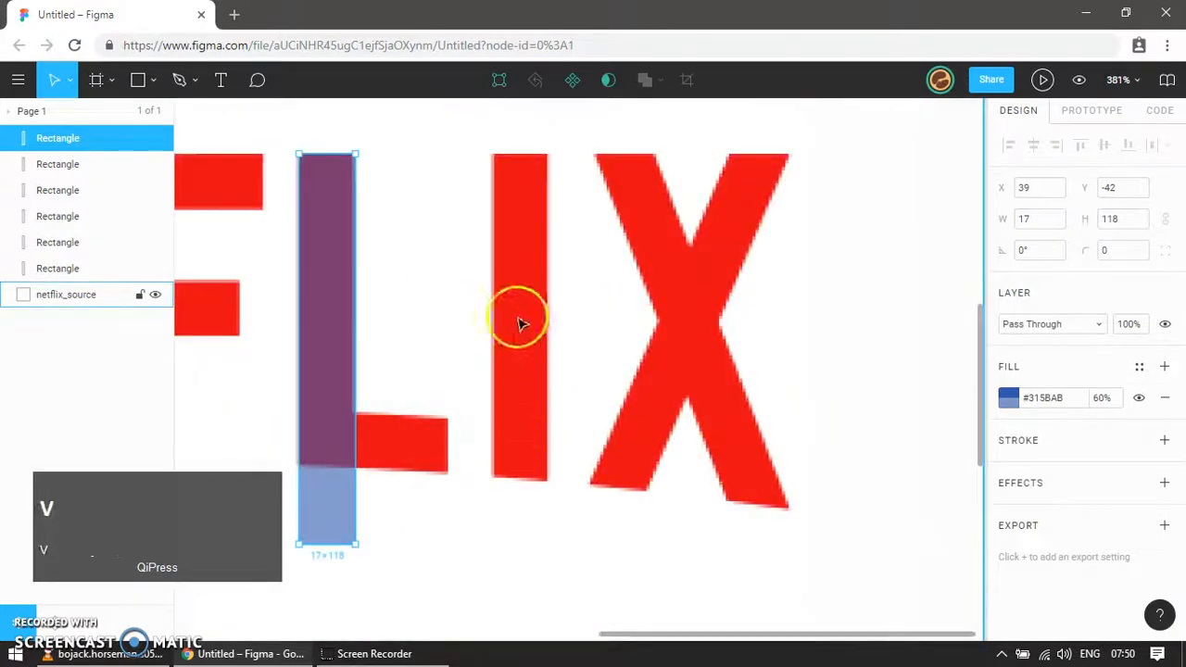
{"action": "key", "text": "ctrl+d"}
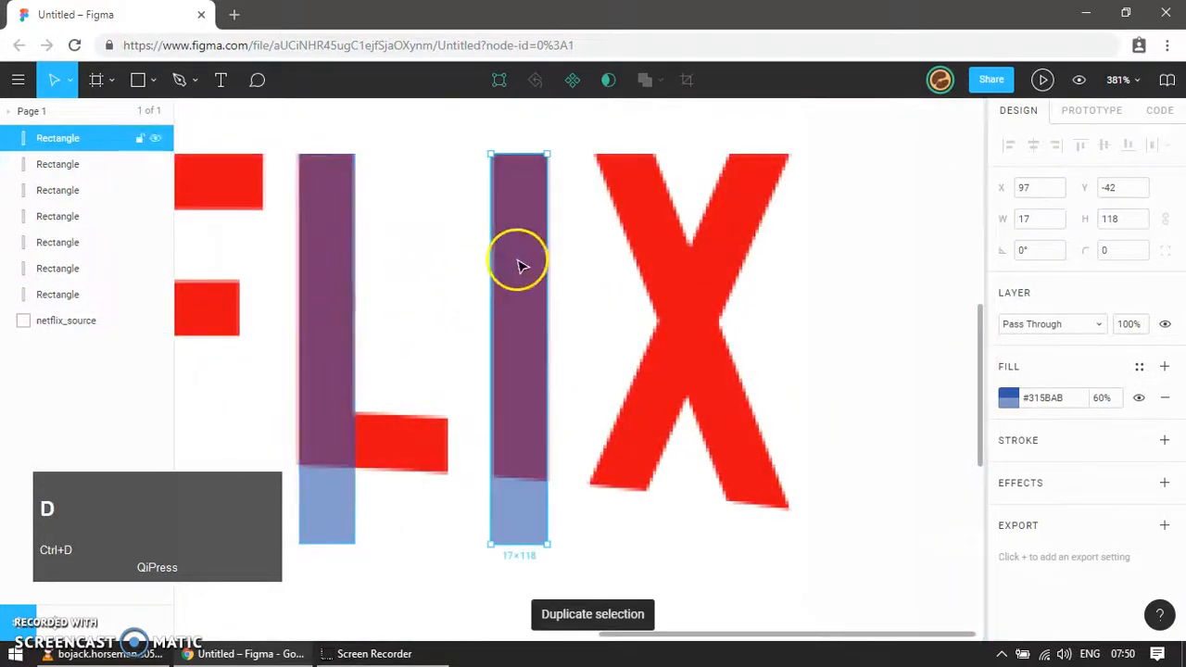
- Duplicate the bar onto the X and shift its lower corner points to form the descending diagonal, about 66 × 129 overall
{"action": "key", "text": "ctrl+d"}
{"action": "left_click_drag", "start_coordinate": [718, 215], "coordinate": [637, 220]}
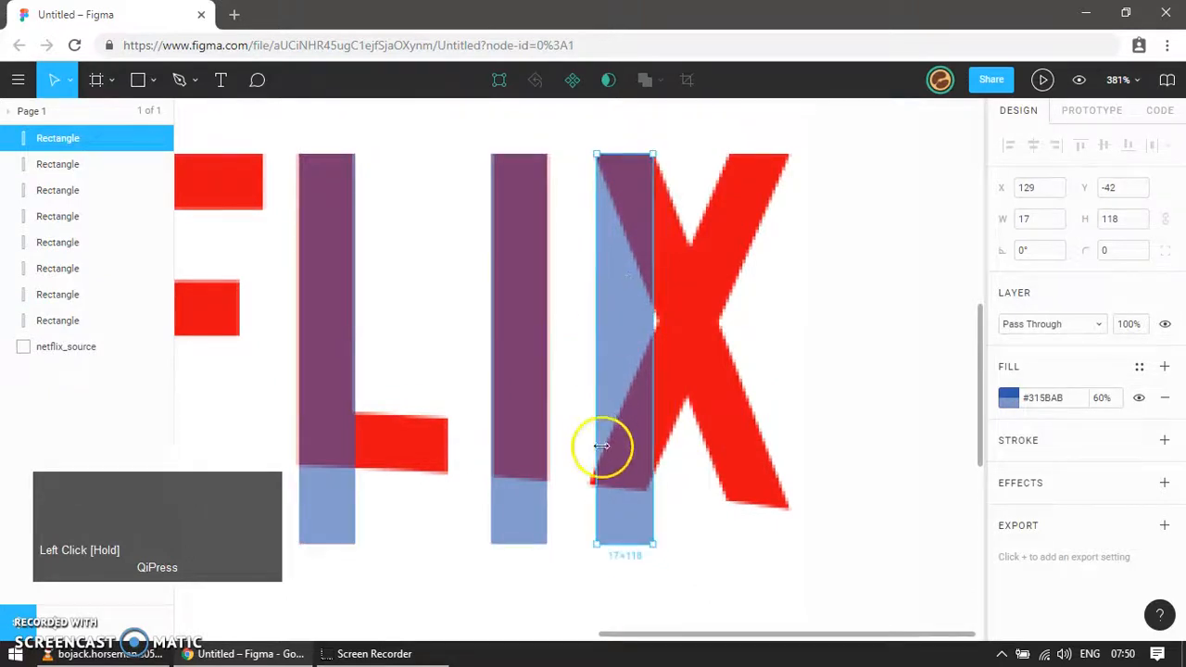
{"action": "double_click", "coordinate": [621, 514]}
{"action": "left_click_drag", "start_coordinate": [551, 529], "coordinate": [819, 583]}
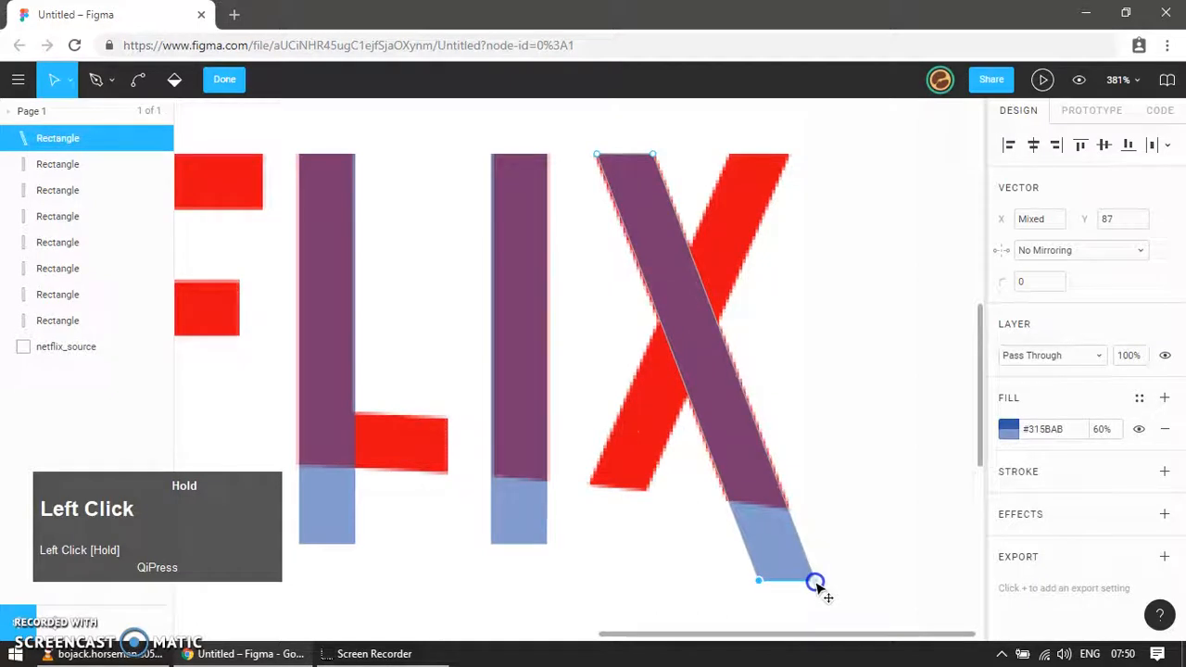
{"action": "left_click", "coordinate": [767, 554]}
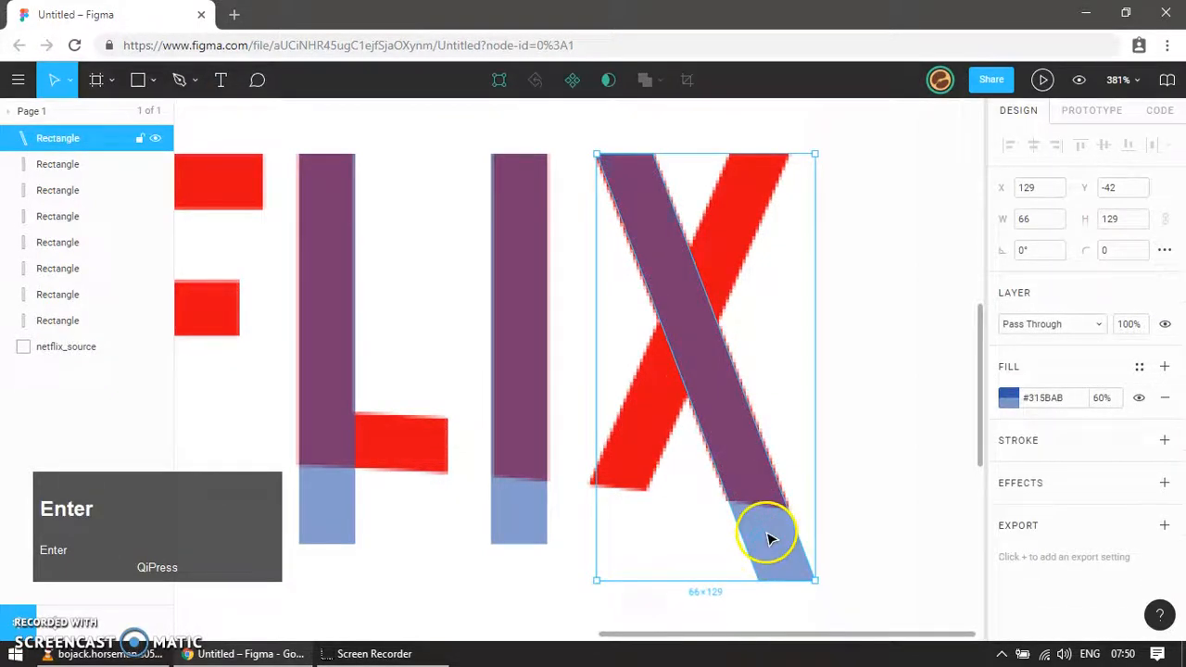
- Duplicate the X's diagonal, flip the copy horizontally and fit it to the opposite stroke, about 72.5 × 130 overall
{"action": "key", "text": "ctrl+d"}
{"action": "key", "text": "shift+h"}
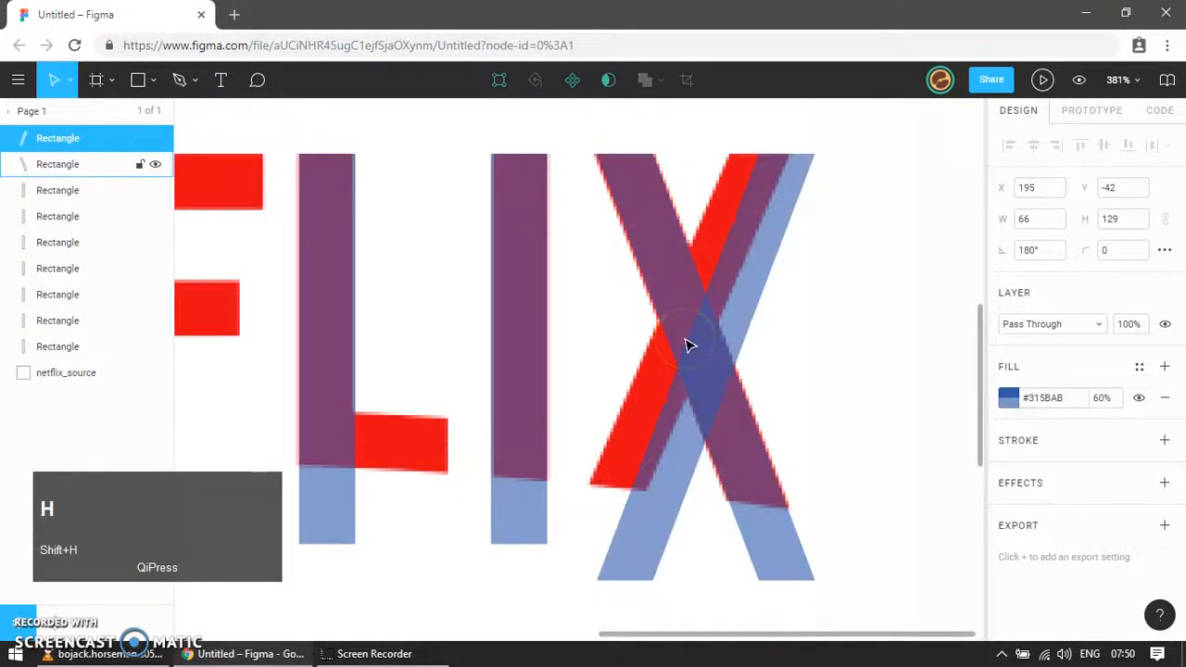
{"action": "left_click_drag", "start_coordinate": [783, 215], "coordinate": [756, 219]}
{"action": "double_click", "coordinate": [626, 537]}
{"action": "left_click_drag", "start_coordinate": [545, 551], "coordinate": [669, 617]}
{"action": "left_click_drag", "start_coordinate": [570, 586], "coordinate": [551, 586]}
{"action": "scroll", "coordinate": [621, 431], "scroll_direction": "down", "scroll_amount": 4}
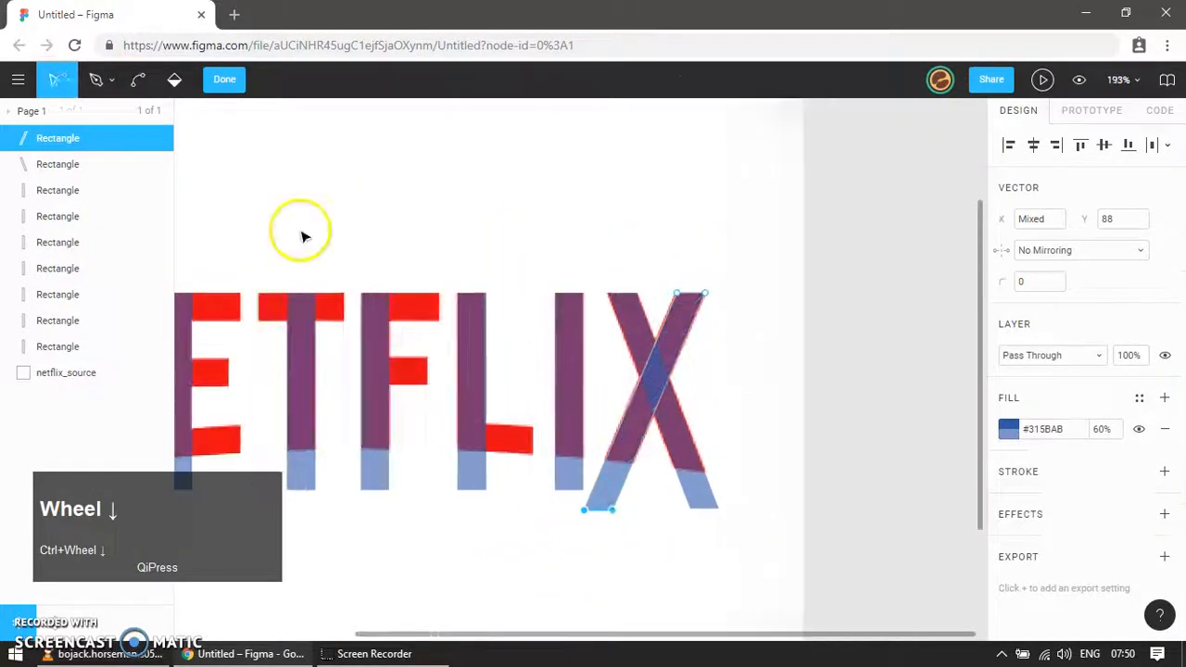
{"action": "key", "text": "Return"}
- Duplicate the F's stem bar and resize the copy to a 17-high horizontal bar covering the F's top arm
{"action": "key", "text": "z"}
{"action": "key", "text": "z"}
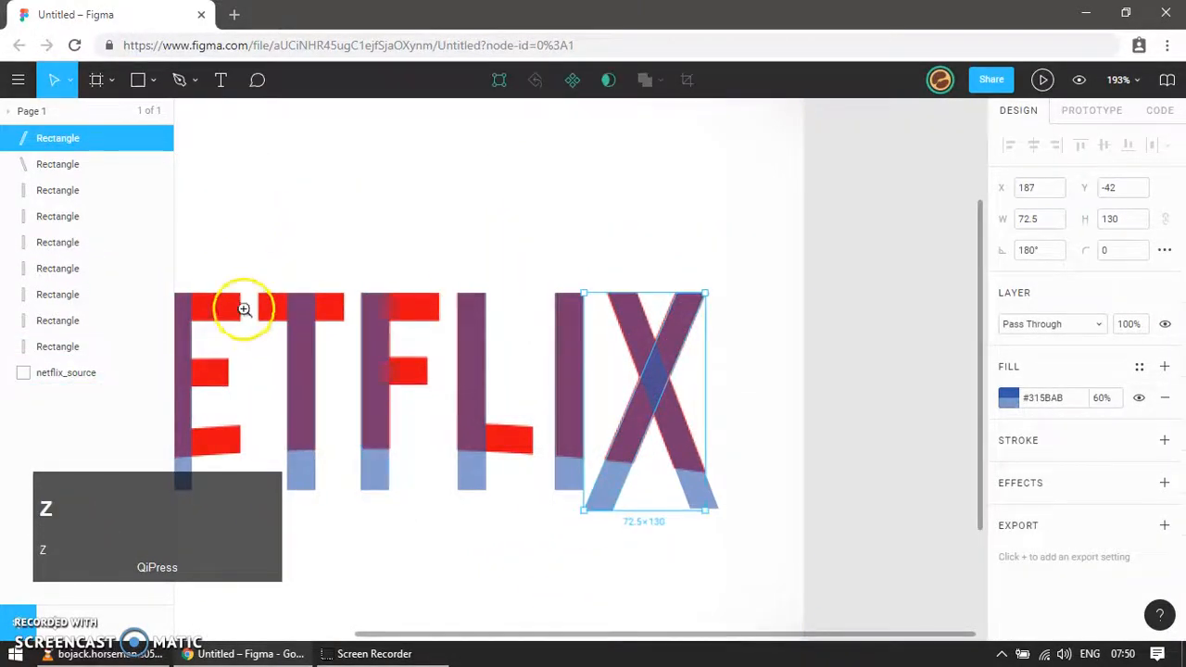
{"action": "left_click_drag", "start_coordinate": [244, 267], "coordinate": [465, 510]}
{"action": "key", "text": "v"}
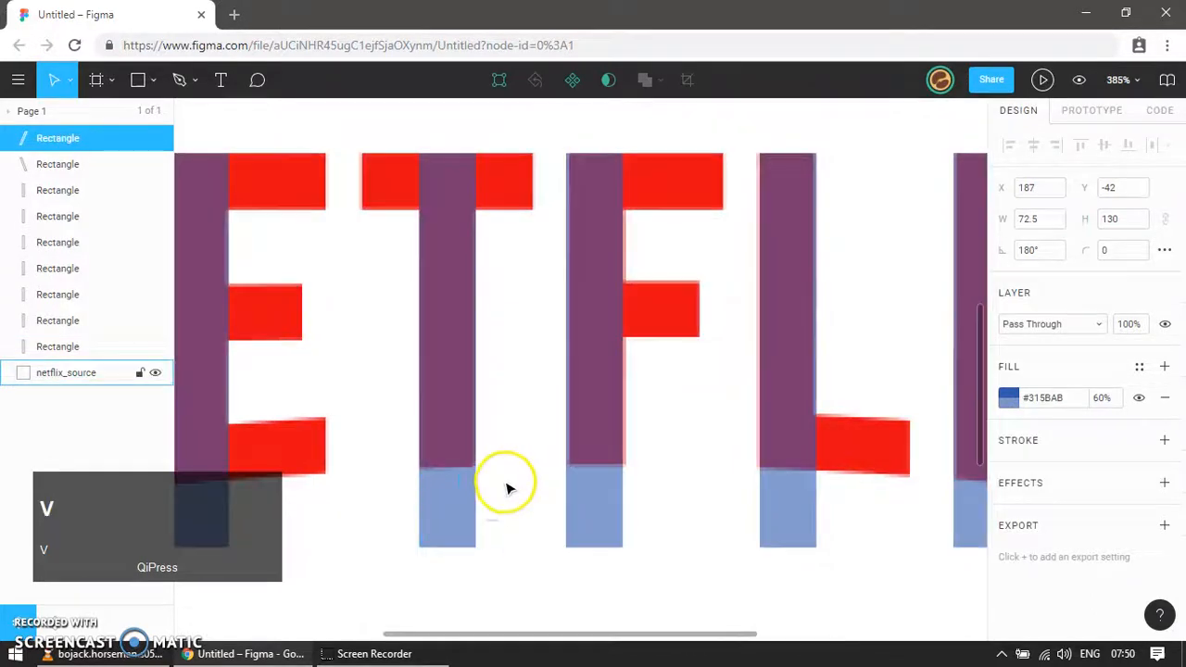
{"action": "left_click", "coordinate": [581, 501]}
{"action": "key", "text": "ctrl+d"}
{"action": "left_click_drag", "start_coordinate": [599, 548], "coordinate": [639, 209]}
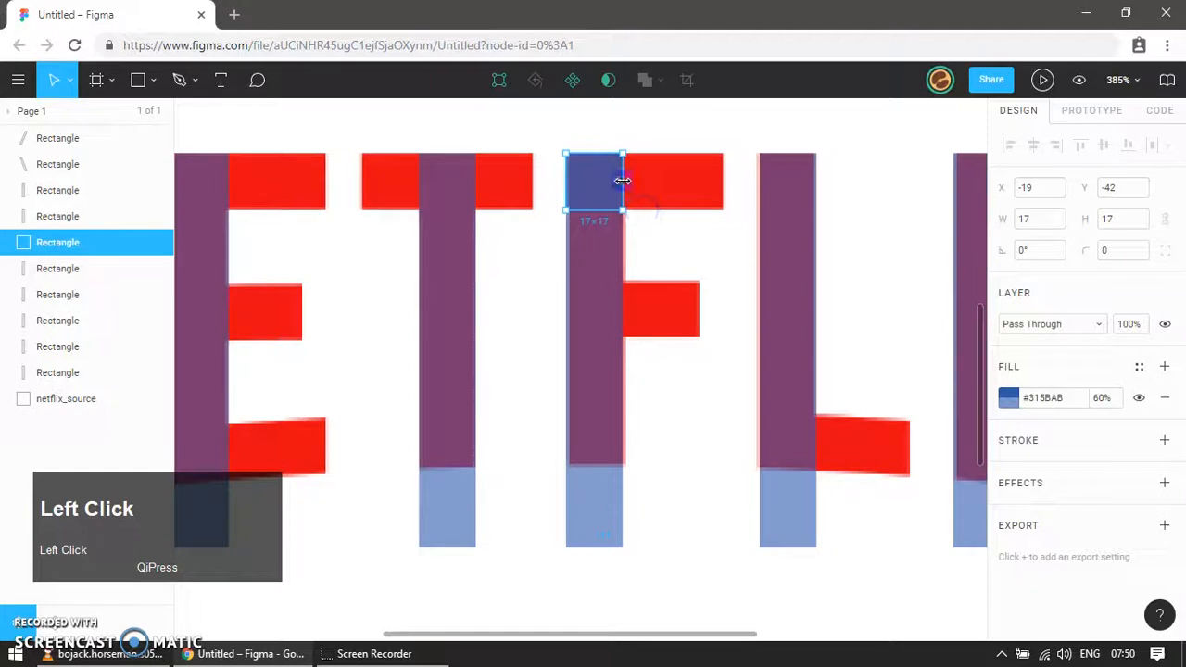
- Duplicate the F's top arm bar and left-align the copy with the T's stem bar
{"action": "key", "text": "ctrl+d"}
{"action": "left_click", "coordinate": [453, 286], "text": "shift"}
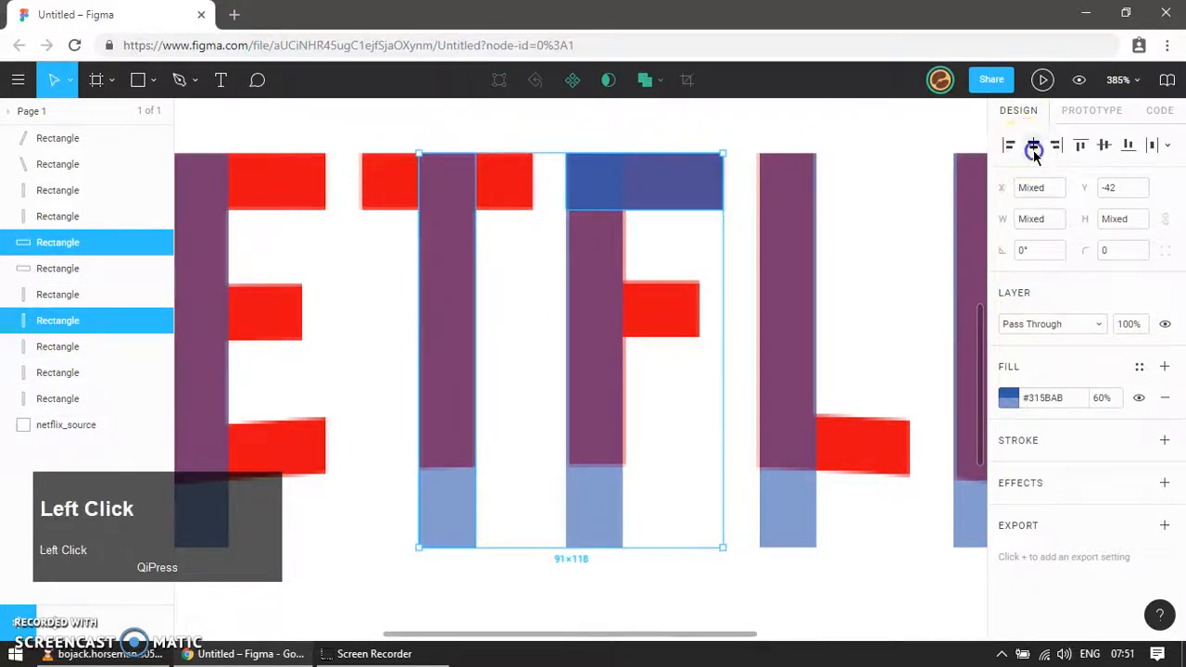
{"action": "left_click", "coordinate": [1034, 148]}
{"action": "key", "text": "ctrl+z"}
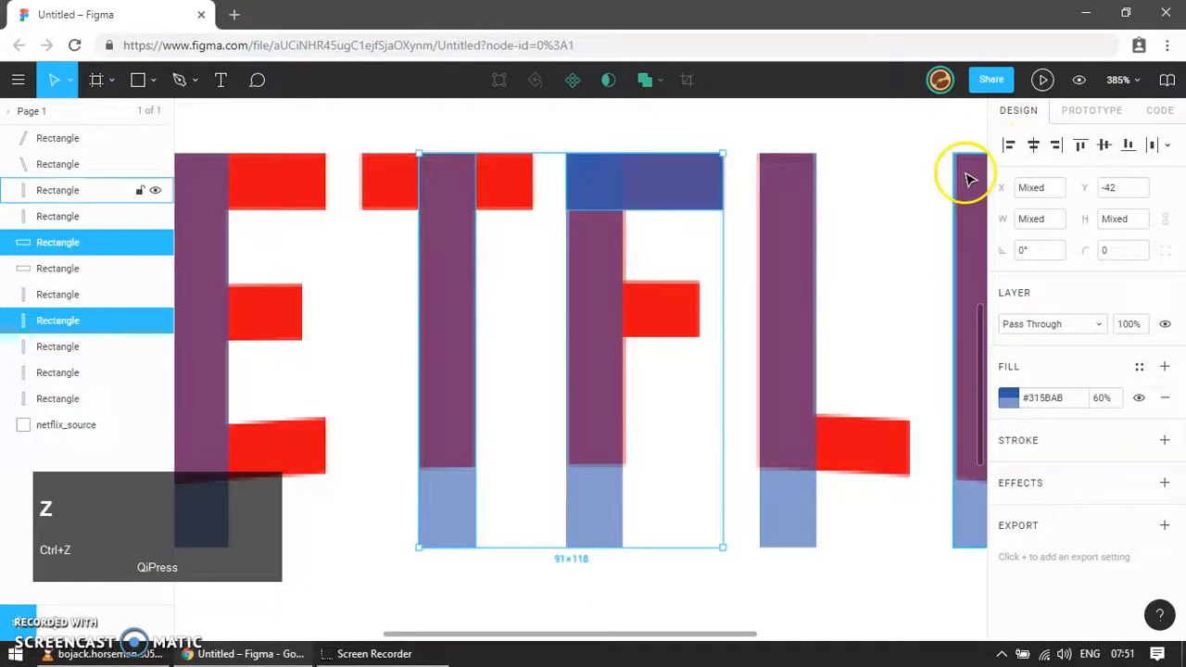
{"action": "left_click", "coordinate": [1010, 146]}
- Center the copied bar and the stem bar on the T, and widen the crossbar to 52 × 17
{"action": "left_click", "coordinate": [537, 286]}
{"action": "left_click", "coordinate": [551, 191]}
{"action": "left_click_drag", "start_coordinate": [526, 199], "coordinate": [497, 182]}
{"action": "left_click", "coordinate": [450, 265], "text": "shift"}
{"action": "left_click", "coordinate": [1034, 146]}
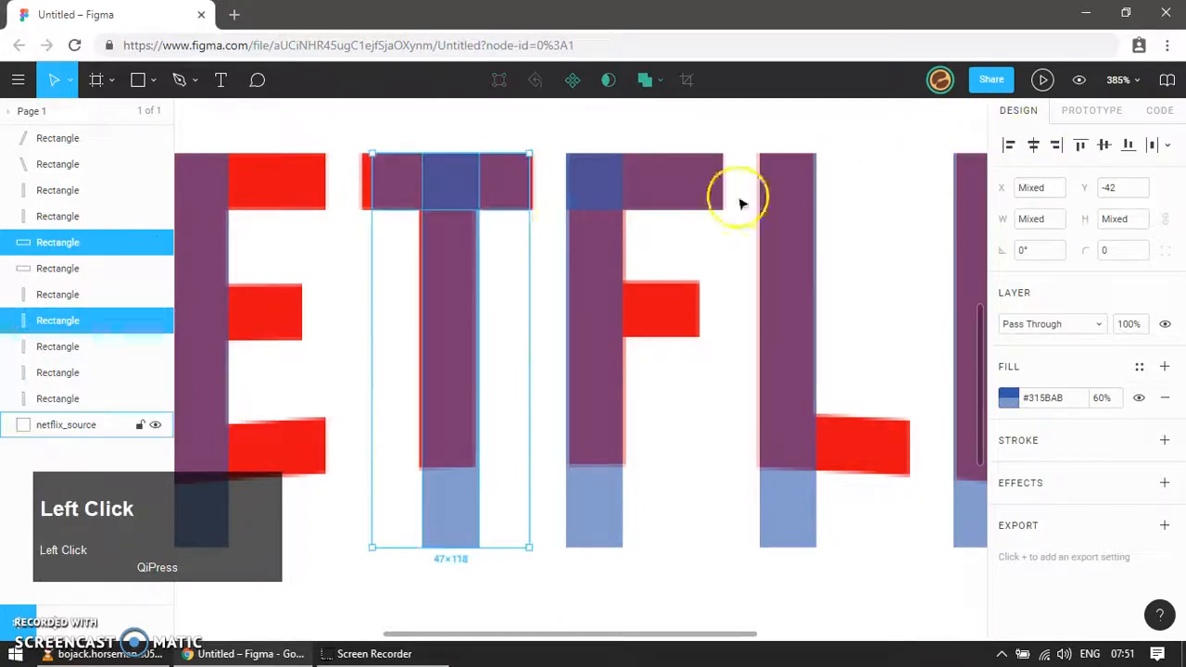
{"action": "key", "text": "Left"}
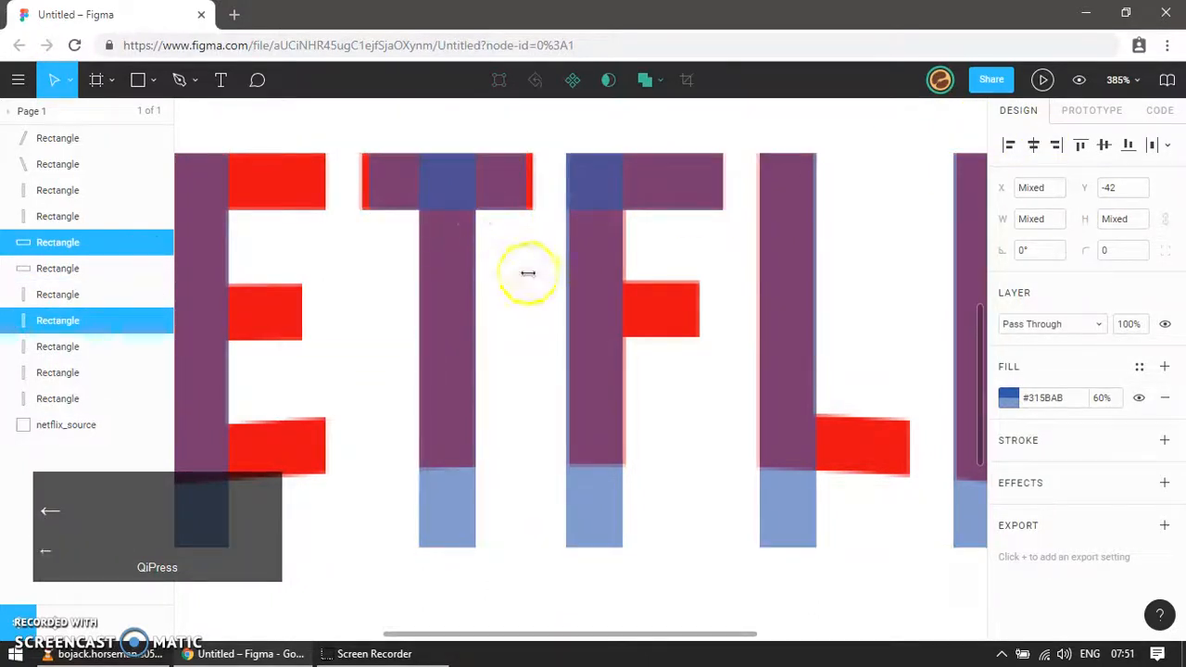
{"action": "left_click", "coordinate": [514, 178]}
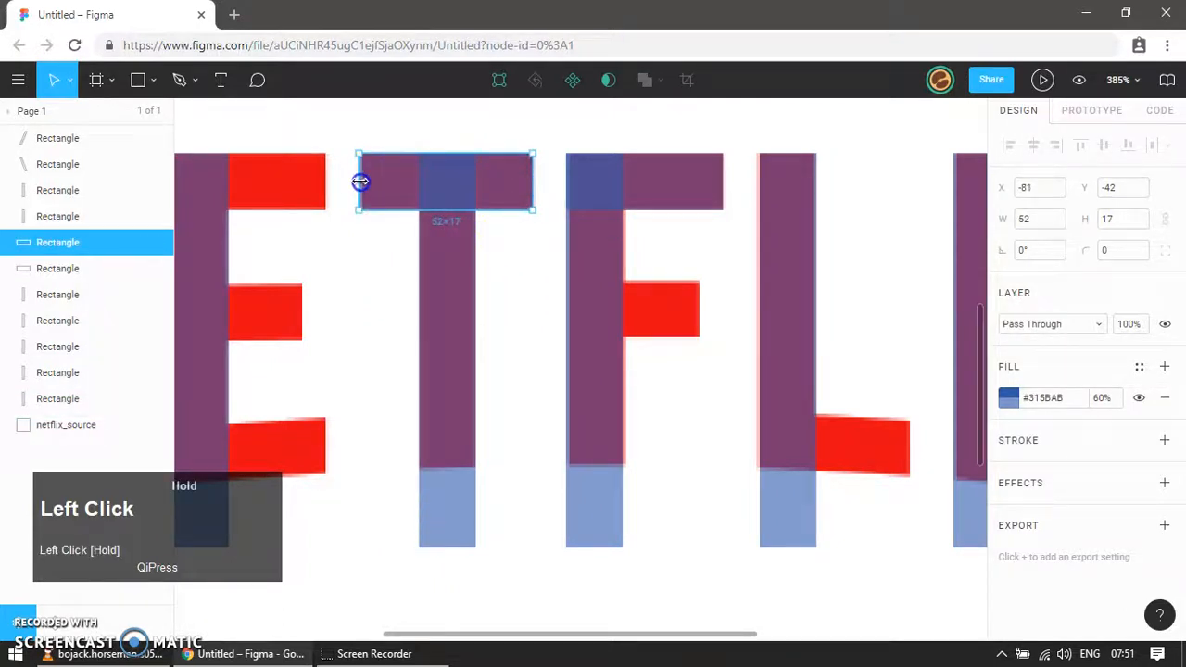
- Duplicate the F's top arm bar, place the copy over the F's middle arm and shorten it to fit
{"action": "left_click", "coordinate": [675, 199]}
{"action": "key", "text": "ctrl+d"}
{"action": "left_click_drag", "start_coordinate": [694, 191], "coordinate": [697, 317]}
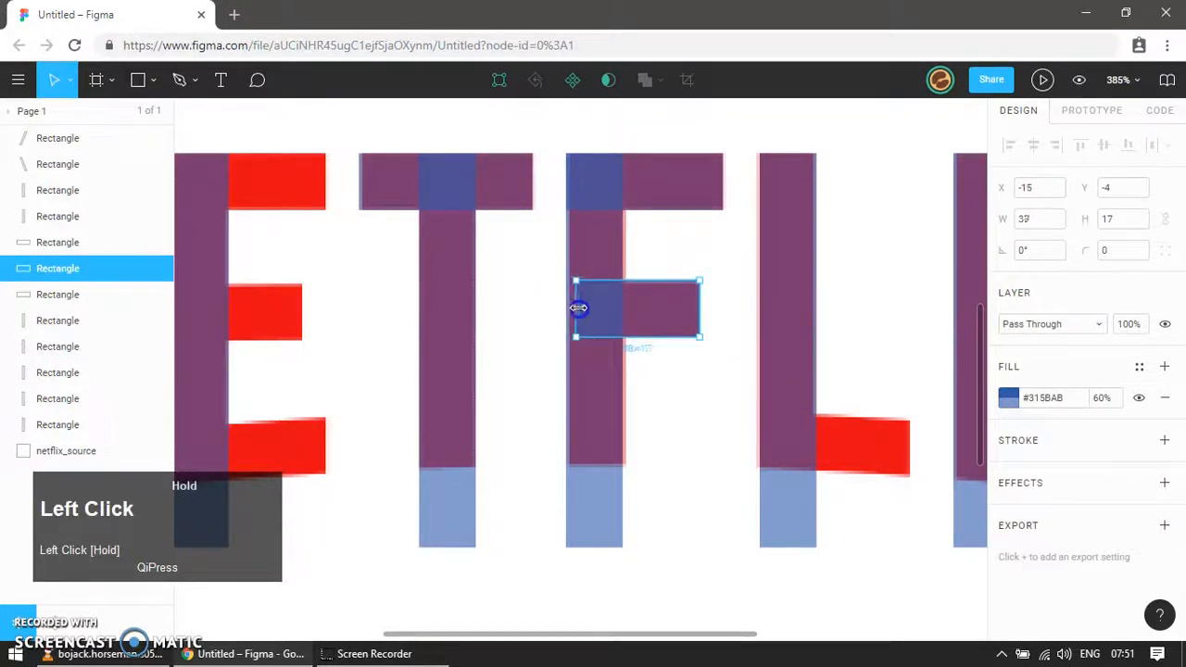
- Trim the stem end of the F's top arm bar to line up with the middle arm bar, 43 wide
{"action": "left_click", "coordinate": [679, 198], "text": "shift"}
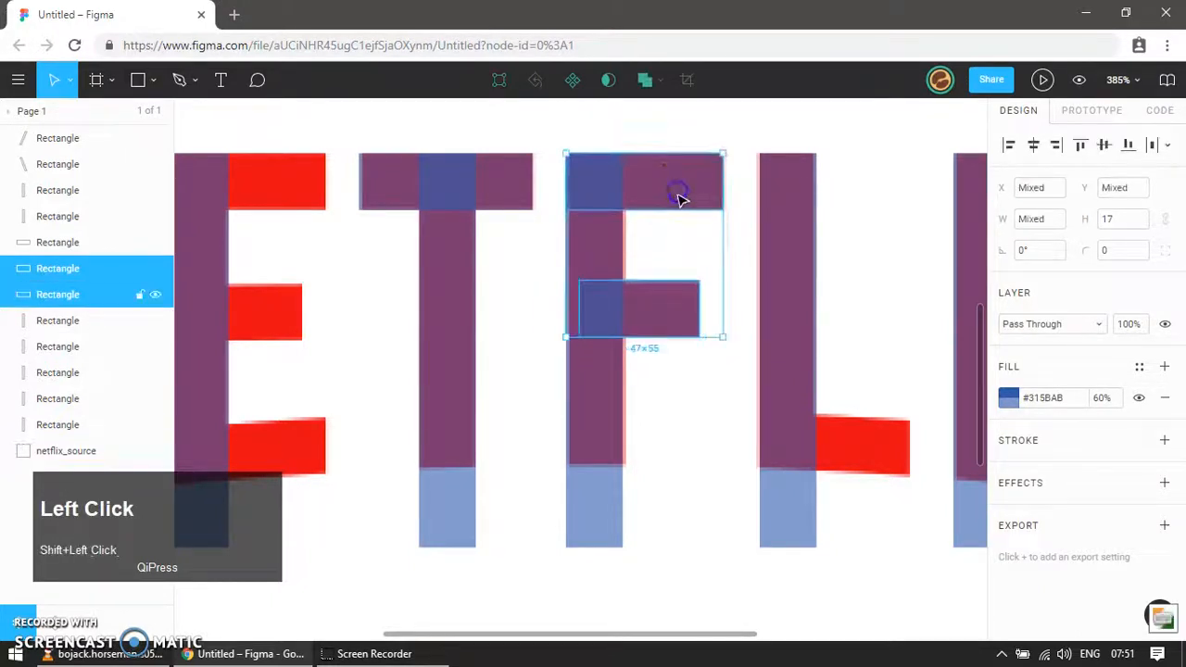
{"action": "left_click", "coordinate": [740, 259]}
{"action": "left_click", "coordinate": [773, 255]}
{"action": "left_click", "coordinate": [669, 193]}
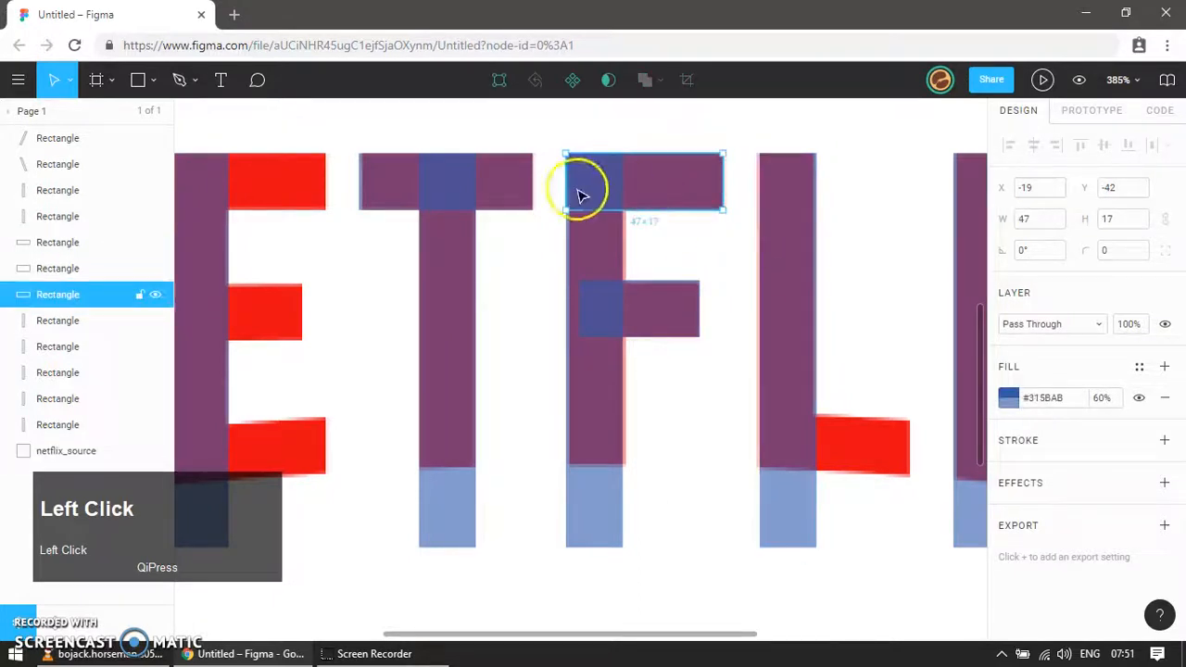
- Duplicate the F's two arm bars together and place the copies over the E's top and middle arms
{"action": "left_click", "coordinate": [655, 298], "text": "shift"}
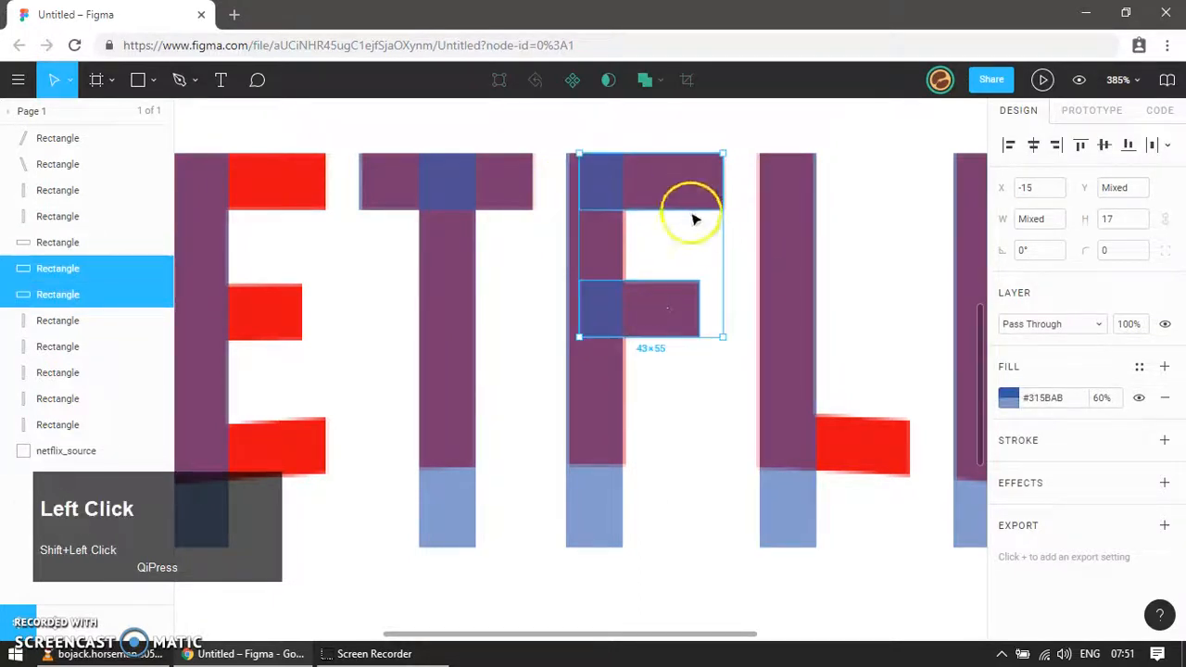
{"action": "key", "text": "ctrl+d"}
{"action": "left_click_drag", "start_coordinate": [691, 201], "coordinate": [306, 199]}
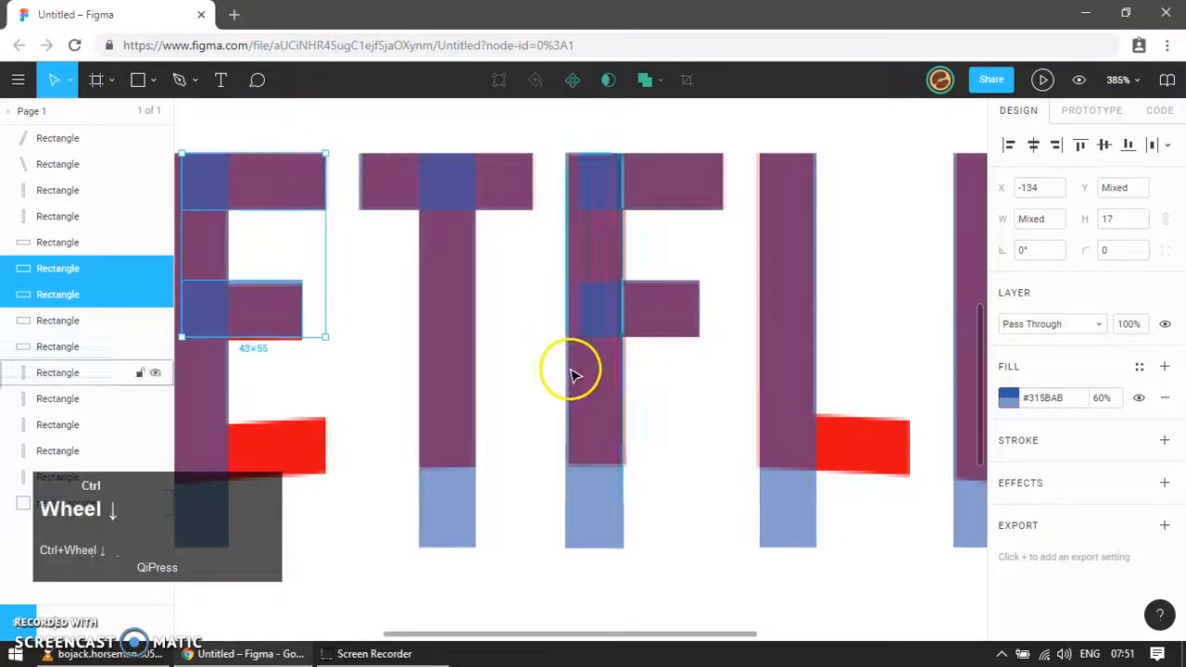
- Duplicate the N's first stem bar and shift the copy's lower corner points to form the diagonal, 54 × 109.5 overall
{"action": "scroll", "coordinate": [572, 371], "scroll_direction": "down", "scroll_amount": 5}
{"action": "left_click", "coordinate": [440, 578]}
{"action": "key", "text": "z"}
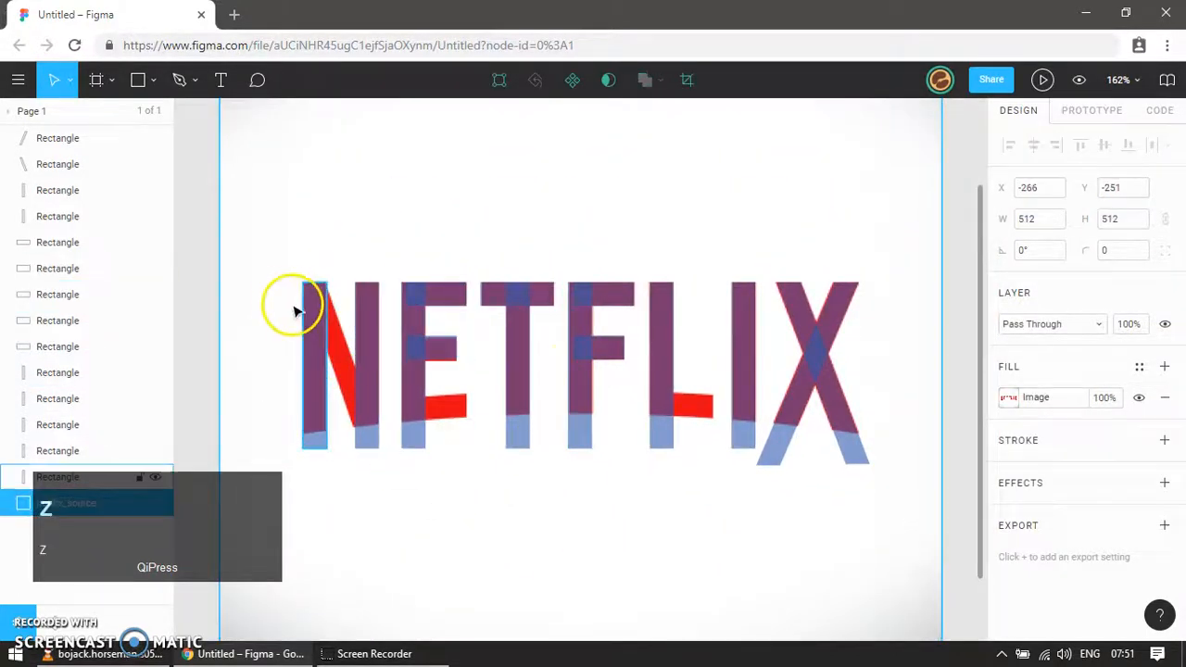
{"action": "left_click_drag", "start_coordinate": [283, 261], "coordinate": [475, 500]}
{"action": "left_click", "coordinate": [439, 411]}
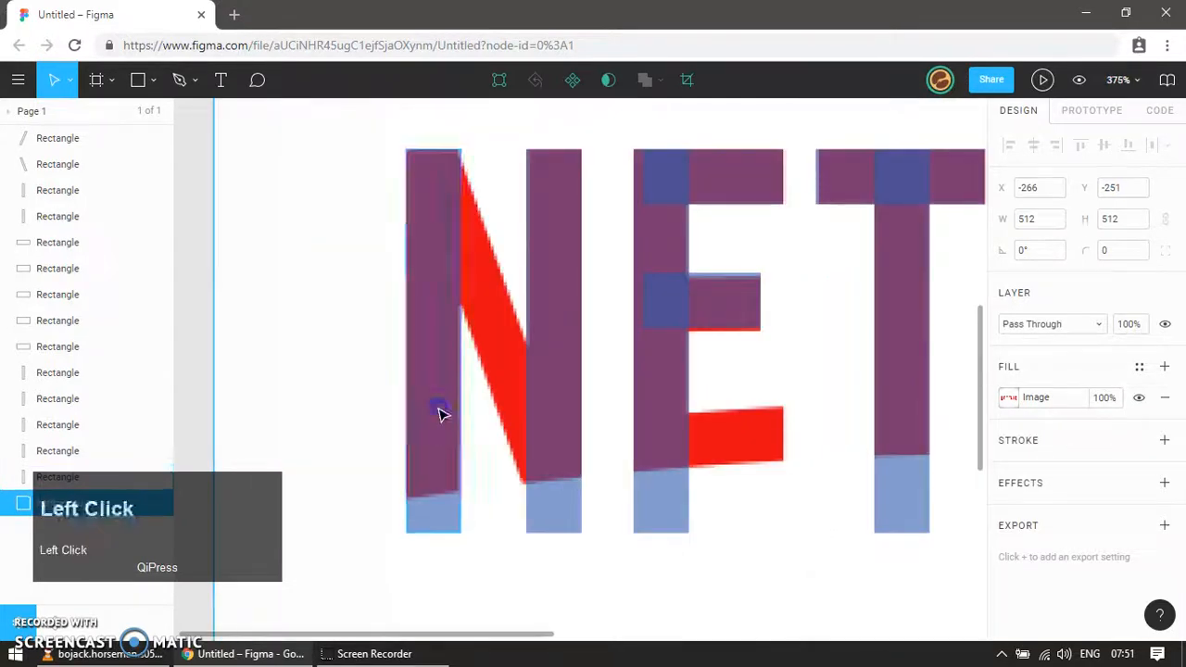
{"action": "key", "text": "ctrl+d"}
{"action": "double_click", "coordinate": [439, 476]}
{"action": "mouse_move", "coordinate": [387, 516]}
{"action": "left_mouse_down"}
{"action": "mouse_move", "coordinate": [492, 566]}
{"action": "mouse_move", "coordinate": [463, 537]}
{"action": "mouse_move", "coordinate": [585, 485]}
{"action": "left_mouse_up"}
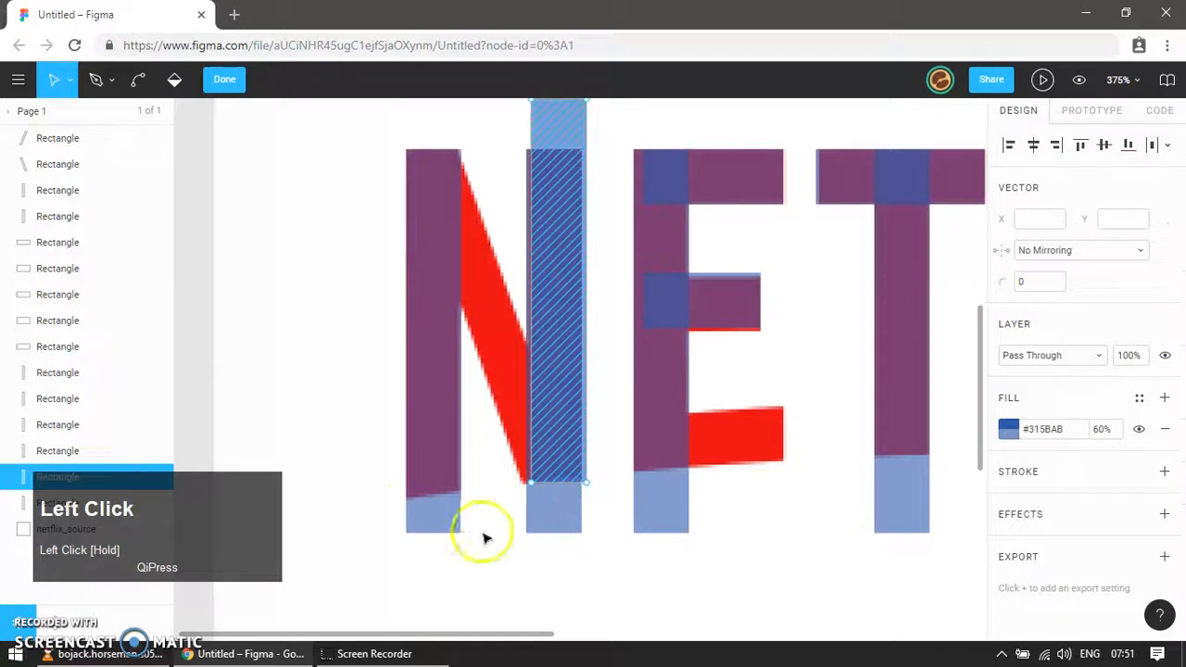
{"action": "key", "text": "ctrl+z"}
{"action": "left_click_drag", "start_coordinate": [380, 554], "coordinate": [530, 508]}
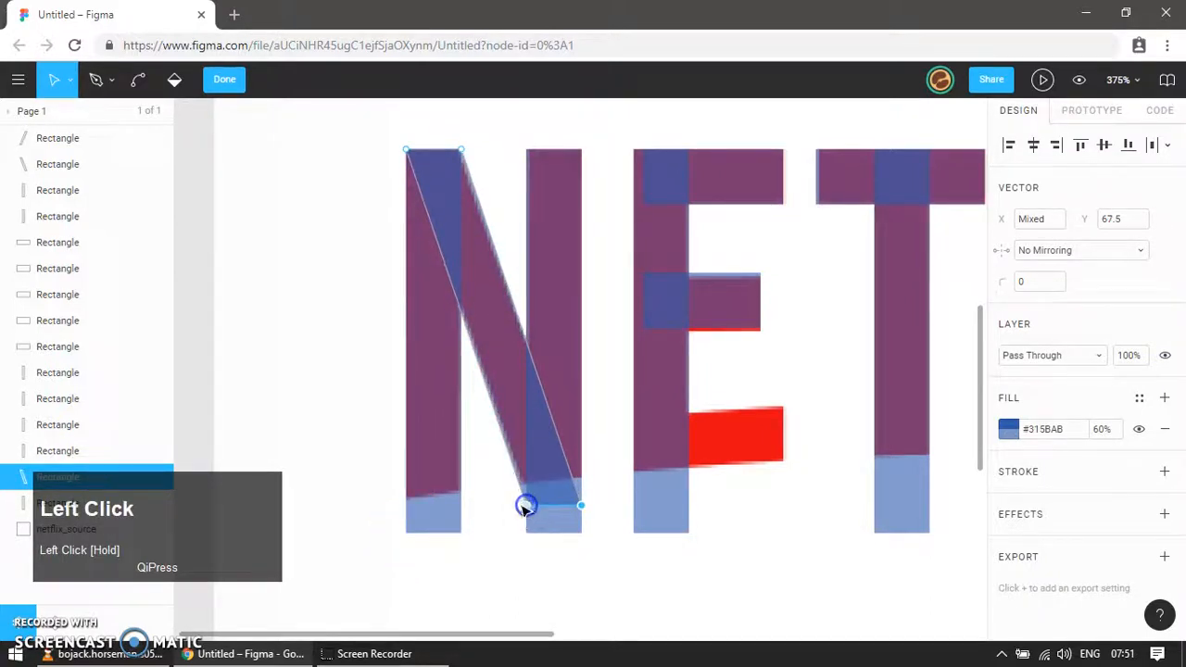
{"action": "left_click", "coordinate": [225, 81]}
- Combine all the letter rectangles, excluding the netflix_source image, into one shape with a Union
{"action": "scroll", "coordinate": [595, 342], "scroll_direction": "down", "scroll_amount": 6}
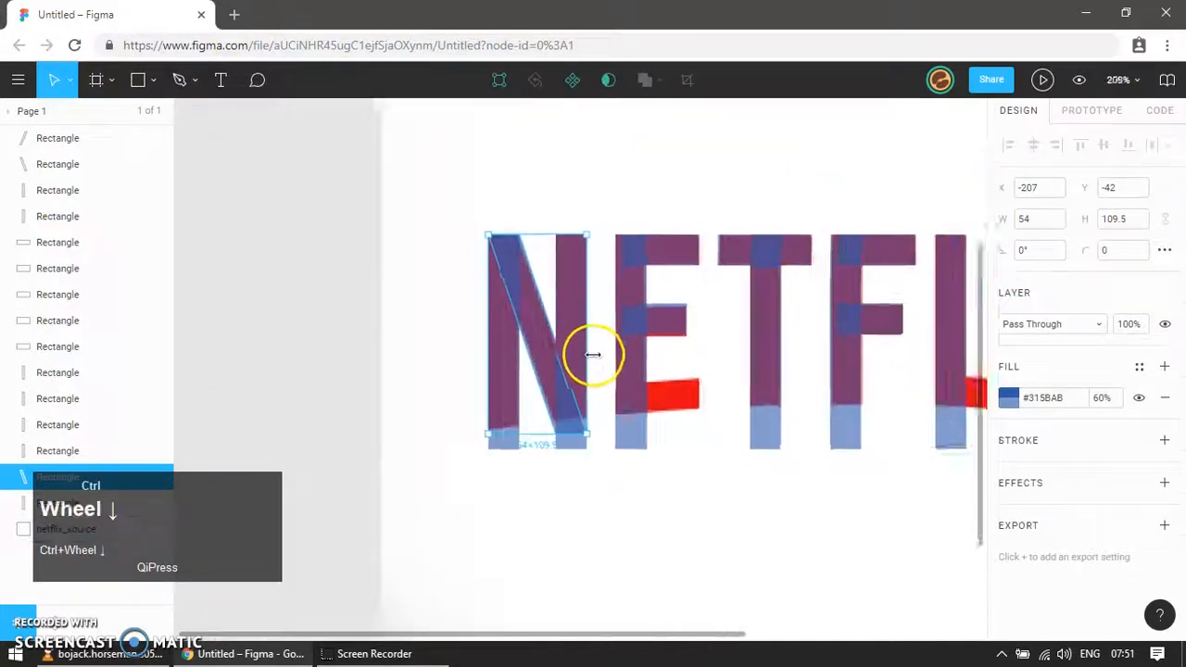
{"action": "left_click", "coordinate": [432, 473]}
{"action": "left_click_drag", "start_coordinate": [431, 472], "coordinate": [978, 290]}
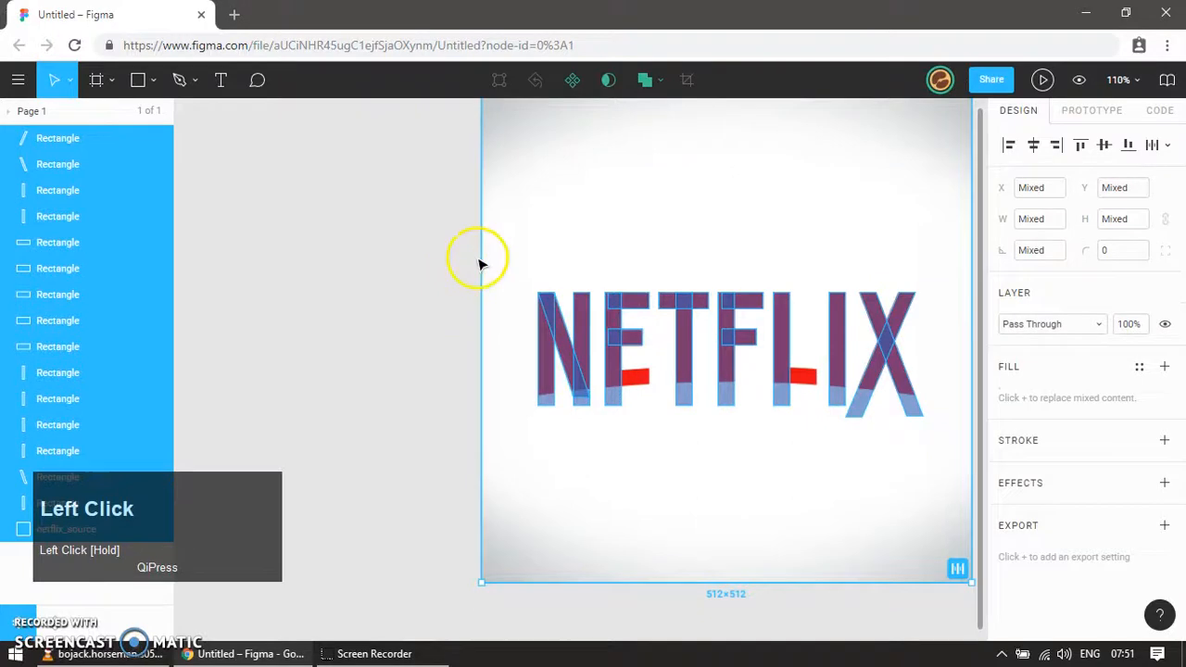
{"action": "left_click", "coordinate": [569, 209], "text": "shift"}
{"action": "left_click", "coordinate": [422, 259]}
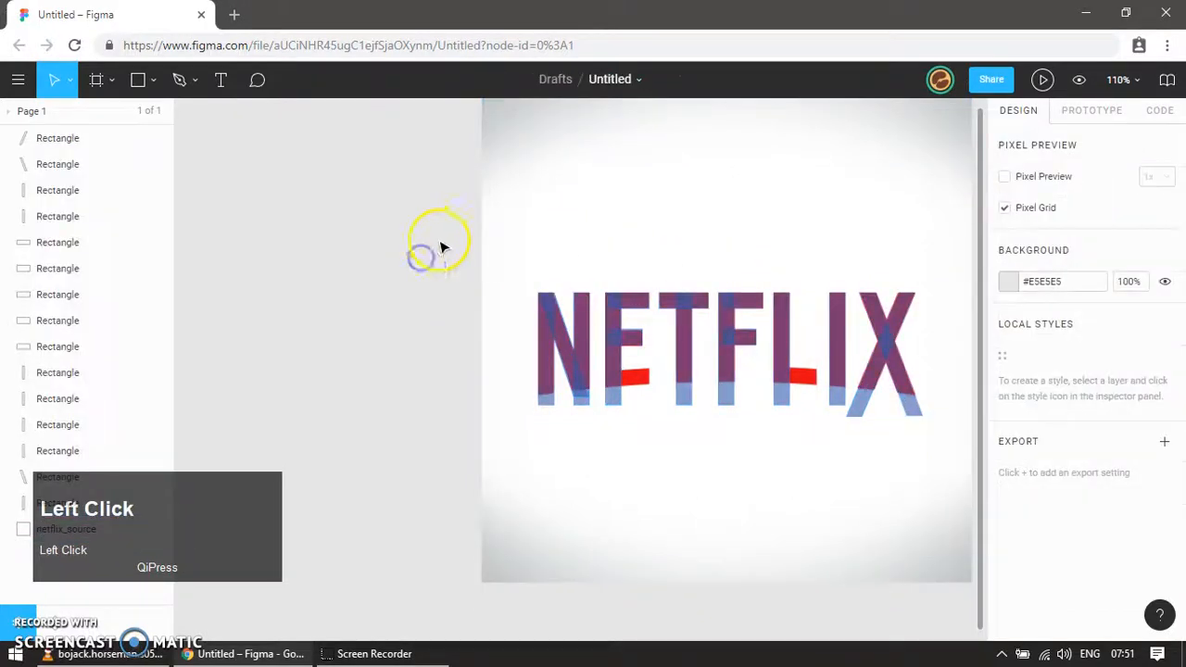
{"action": "left_click_drag", "start_coordinate": [416, 253], "coordinate": [942, 450]}
{"action": "left_click", "coordinate": [725, 476], "text": "shift"}
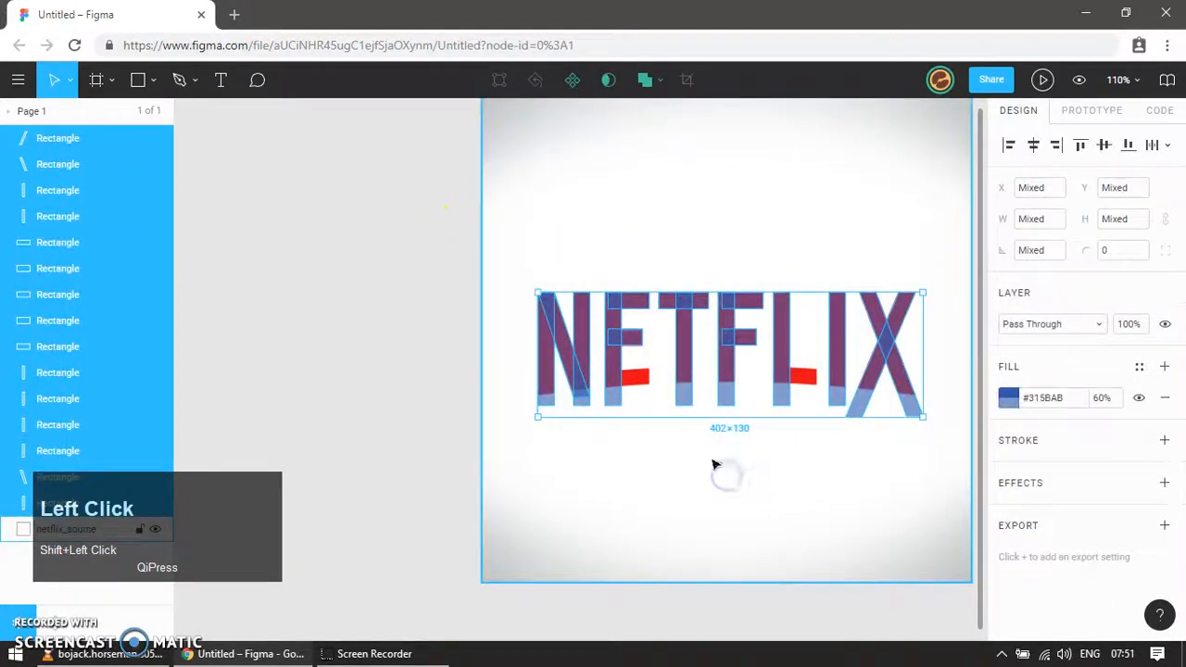
{"action": "left_click", "coordinate": [645, 81]}
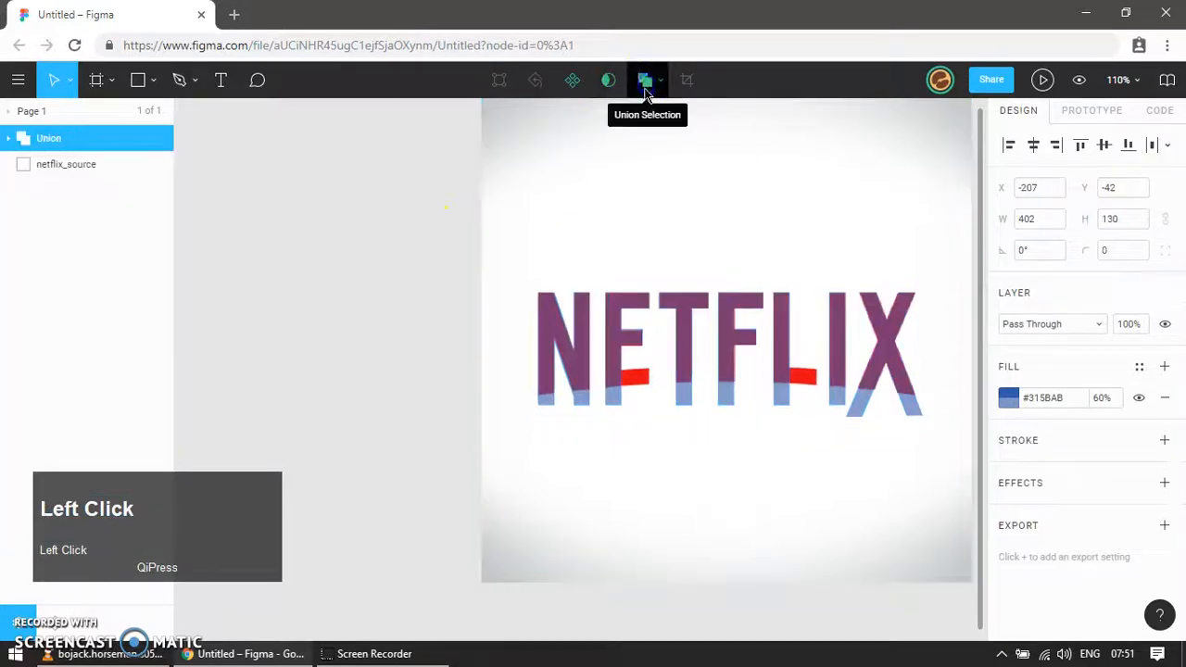
{"action": "left_click", "coordinate": [381, 369]}
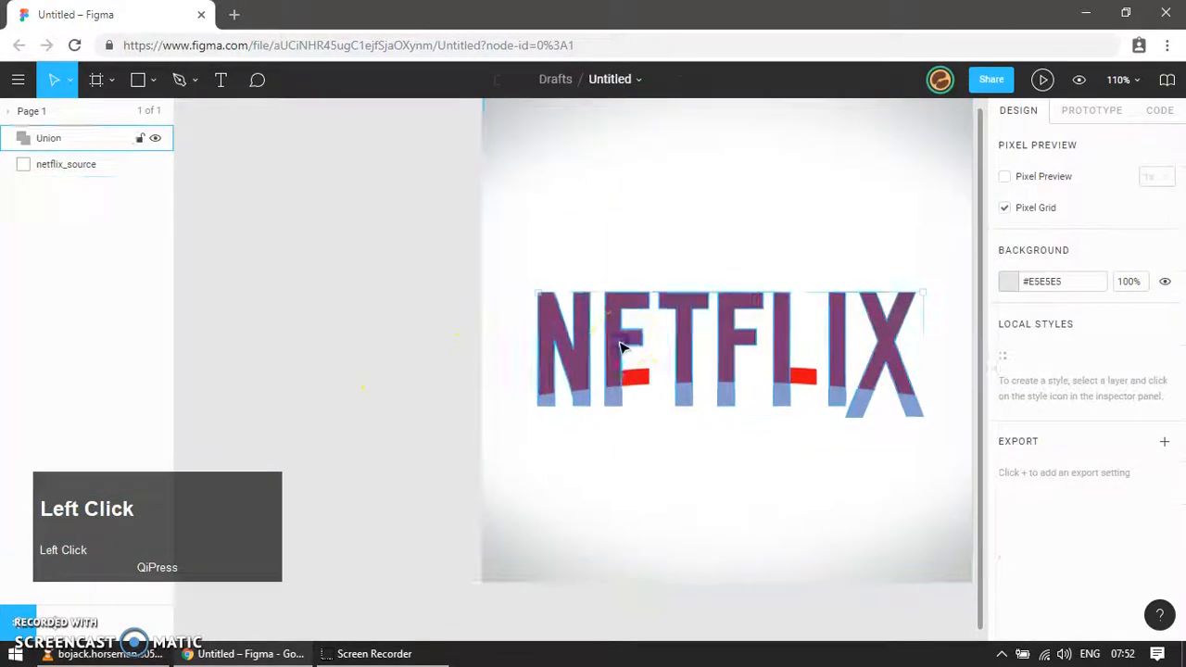
{"action": "left_click_drag", "start_coordinate": [621, 345], "coordinate": [669, 414]}
{"action": "key", "text": "ctrl+z"}
- Draw an ellipse about 434 × 133 across the lower ends of the letters
{"action": "left_click_drag", "start_coordinate": [500, 269], "coordinate": [903, 552]}
{"action": "key", "text": "shift+2"}
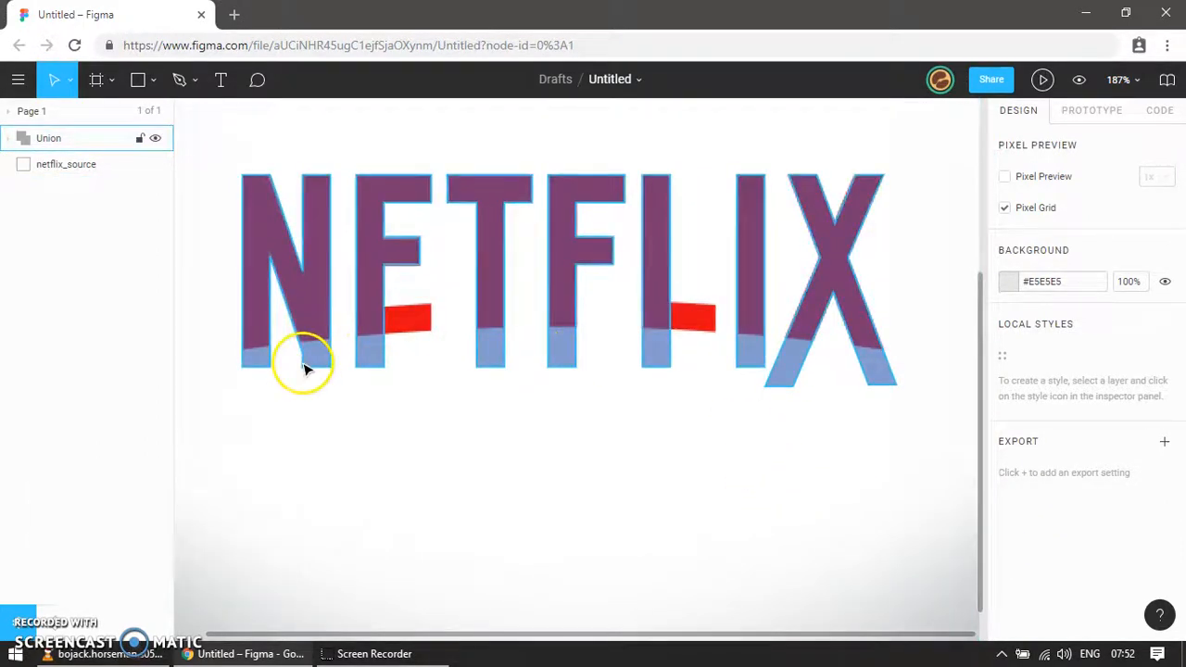
{"action": "left_click", "coordinate": [287, 392]}
{"action": "key", "text": "e"}
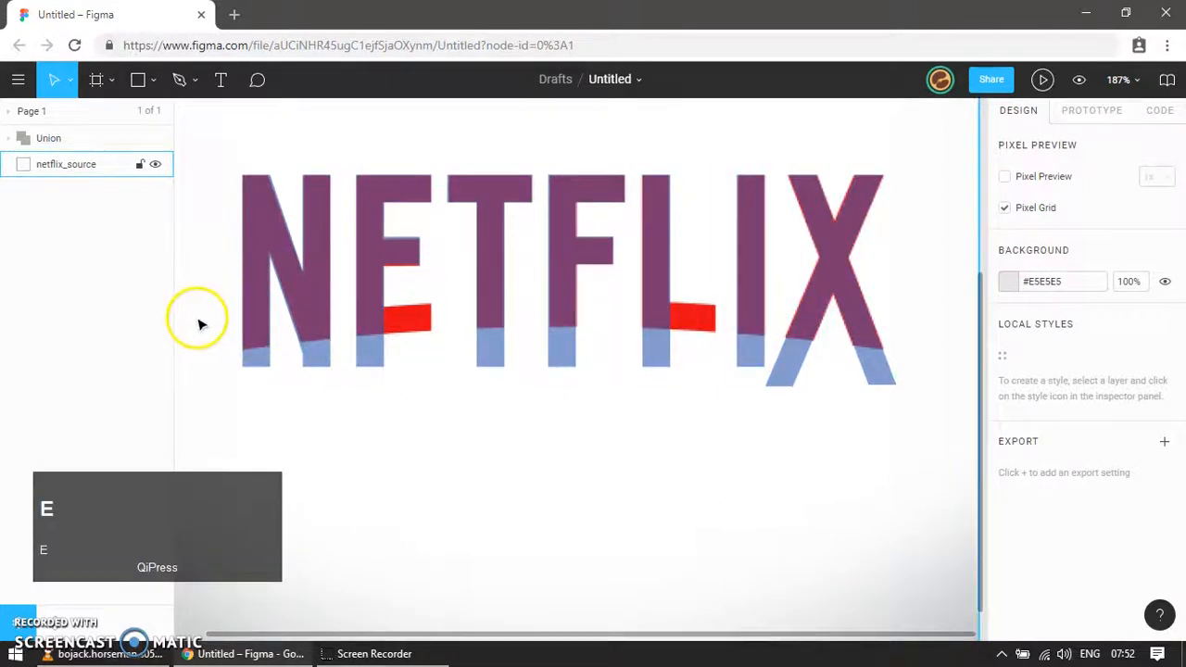
{"action": "key", "text": "o"}
{"action": "left_click_drag", "start_coordinate": [203, 313], "coordinate": [909, 527]}
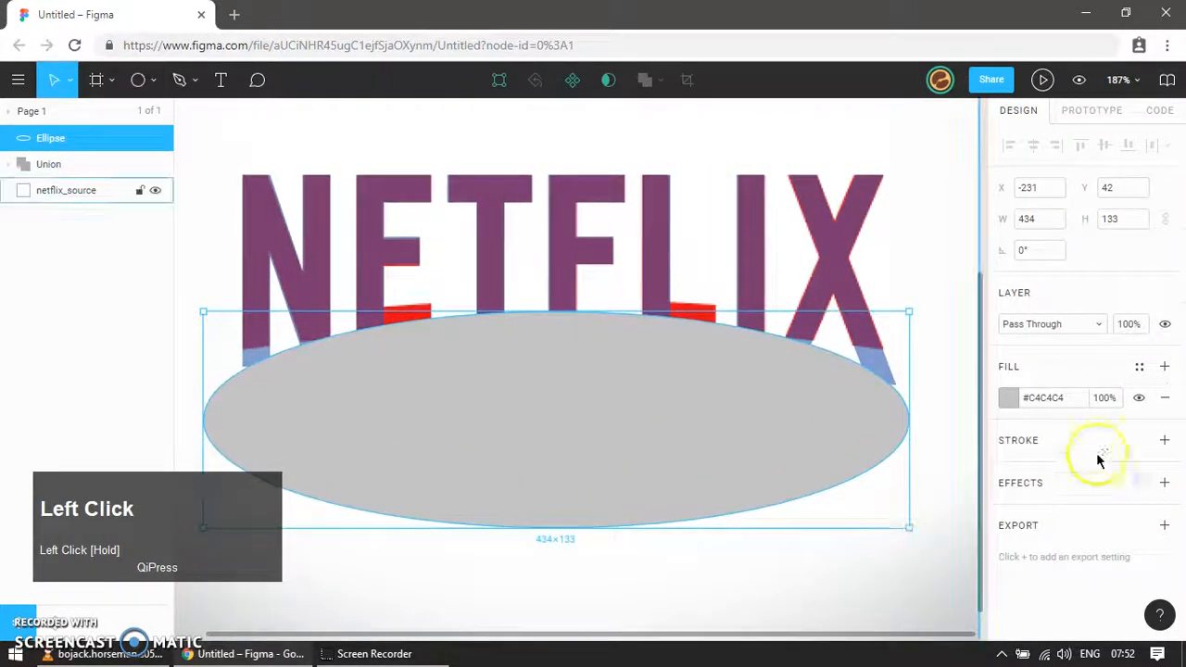
- Remove the ellipse's fill and give it a black inside stroke 20 wide
{"action": "left_click", "coordinate": [1164, 441]}
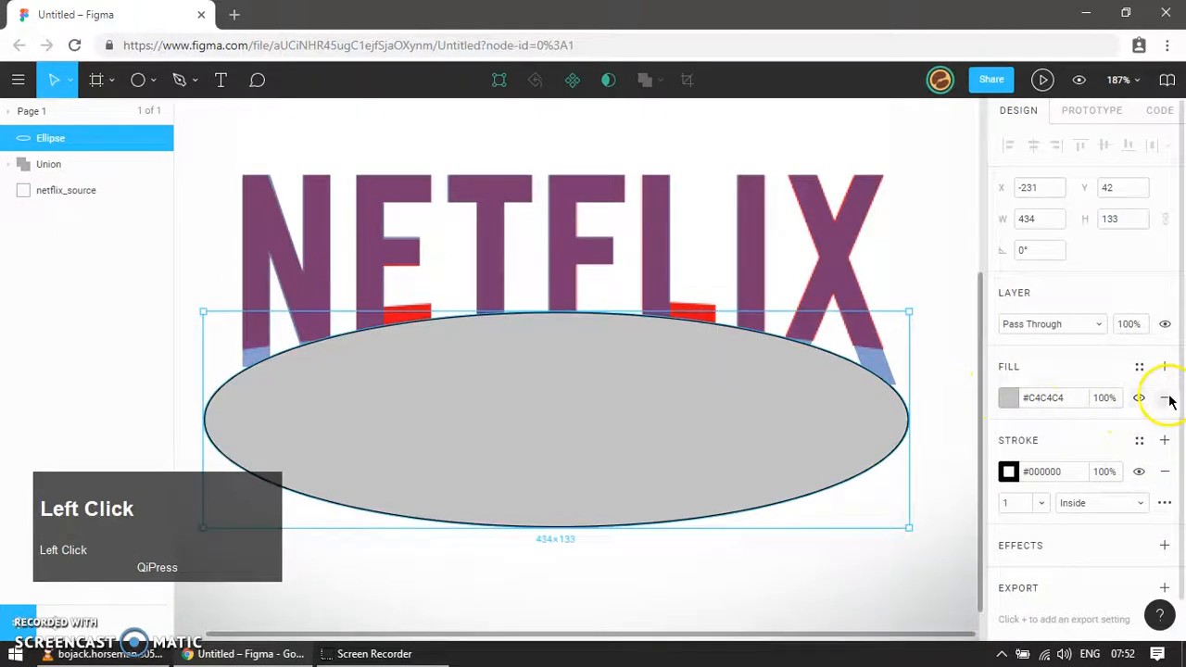
{"action": "left_click", "coordinate": [1164, 398]}
{"action": "type", "text": "10"}
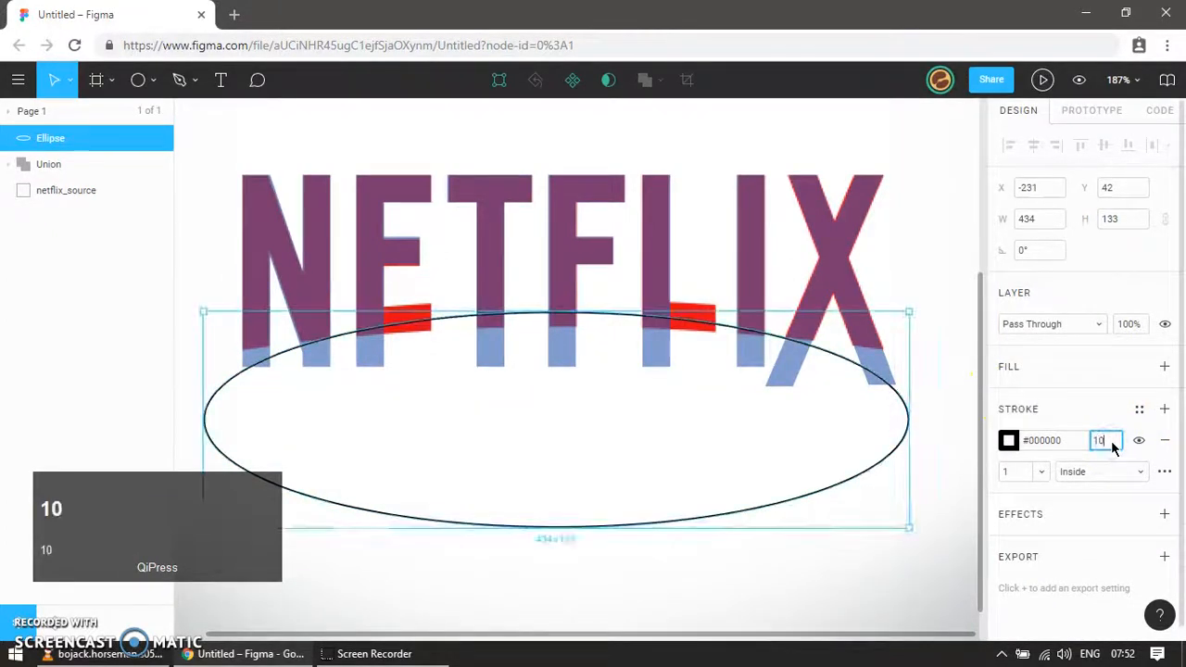
{"action": "left_click", "coordinate": [1014, 473]}
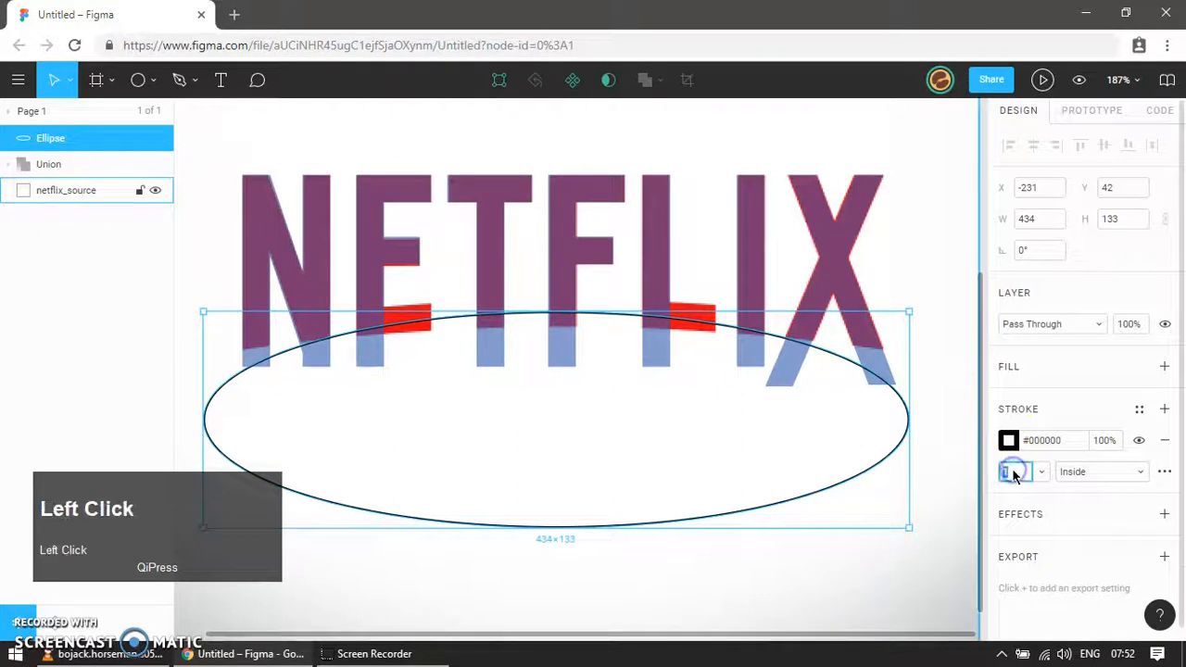
{"action": "key", "text": "Return"}
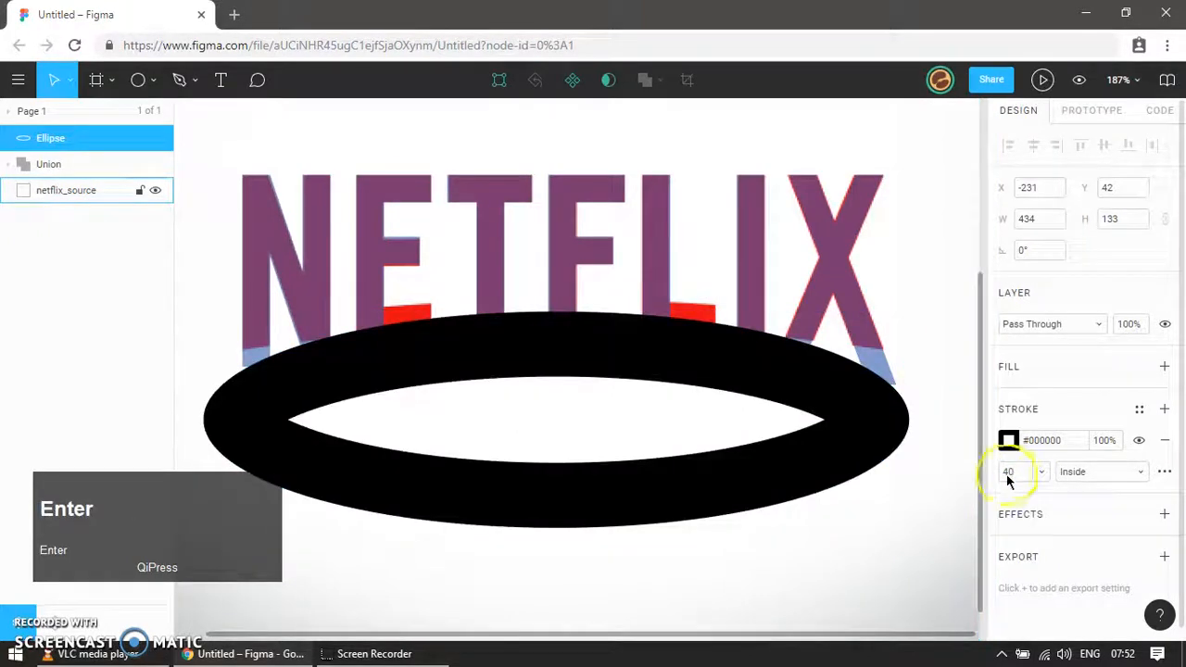
{"action": "left_click", "coordinate": [1017, 474]}
{"action": "key", "text": "Return"}
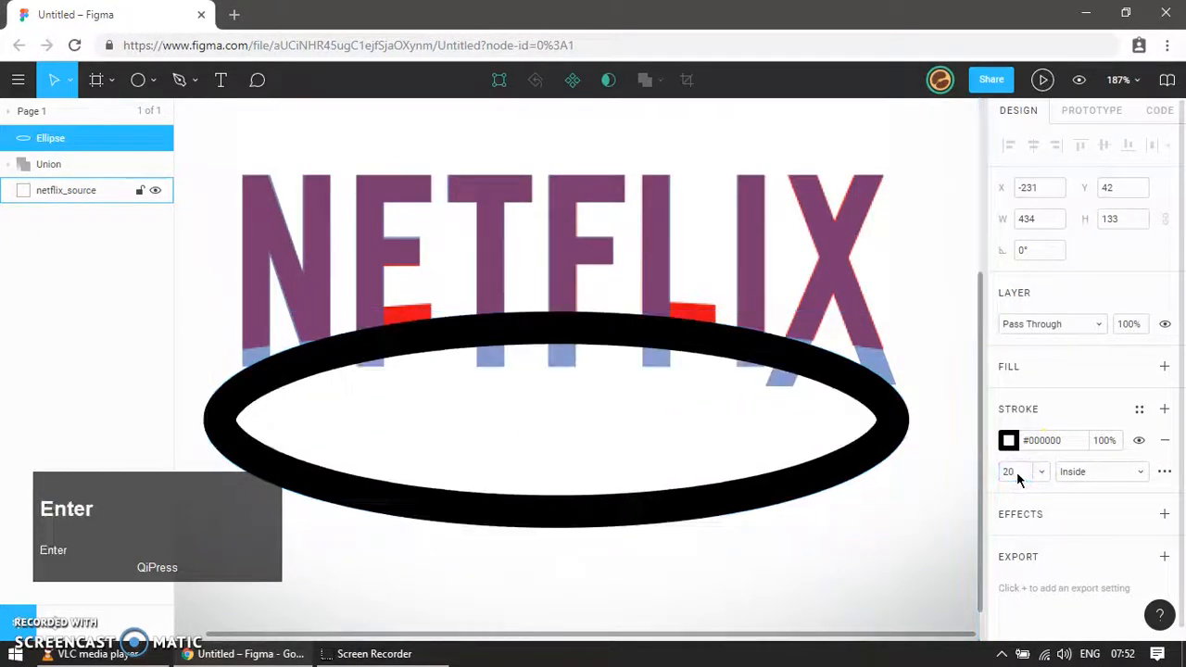
- Set the ellipse's stroke opacity to 50%
{"action": "left_click", "coordinate": [1109, 441]}
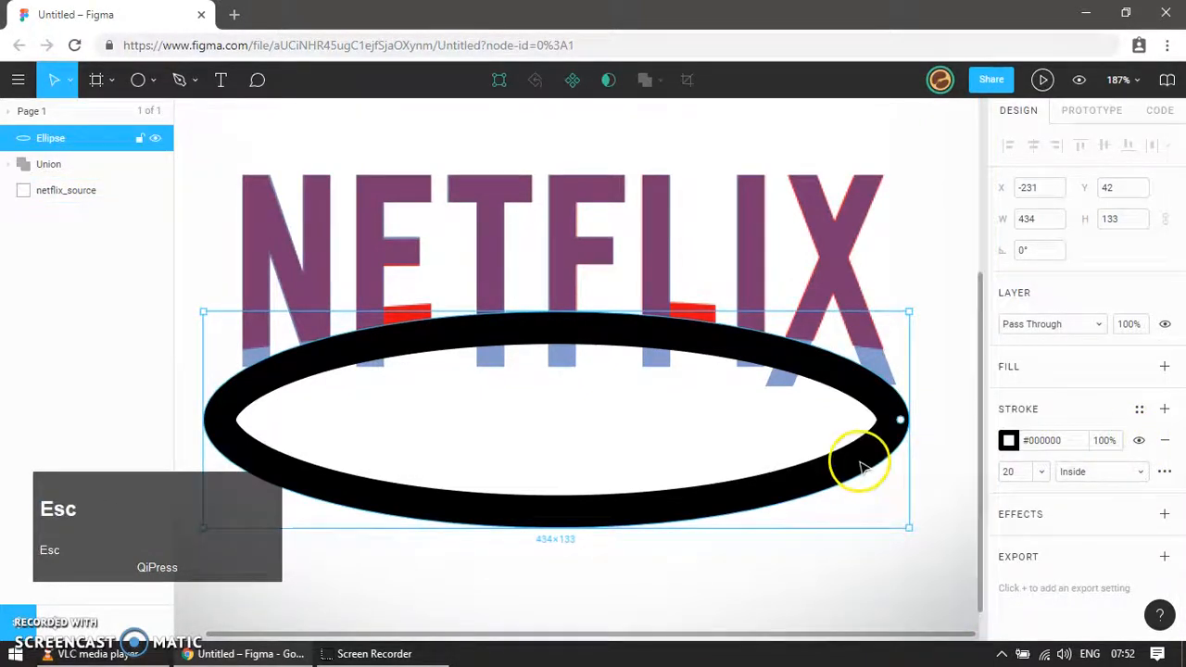
{"action": "left_click", "coordinate": [847, 524]}
{"action": "left_click", "coordinate": [828, 468]}
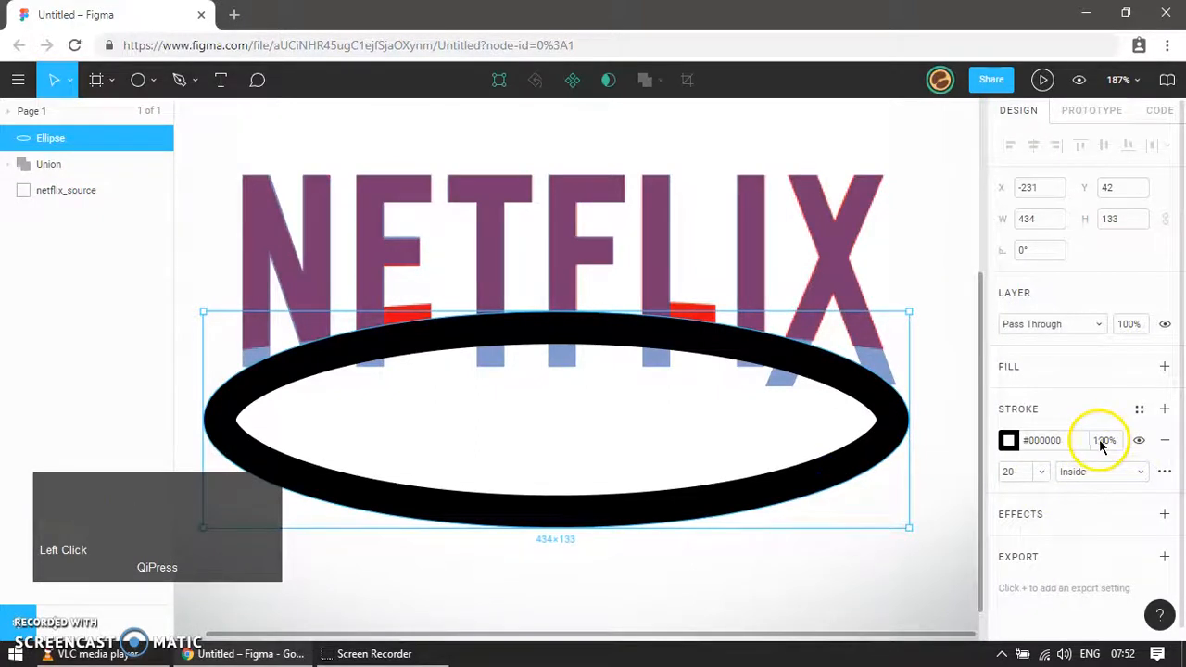
{"action": "type", "text": "50"}
{"action": "key", "text": "Return"}
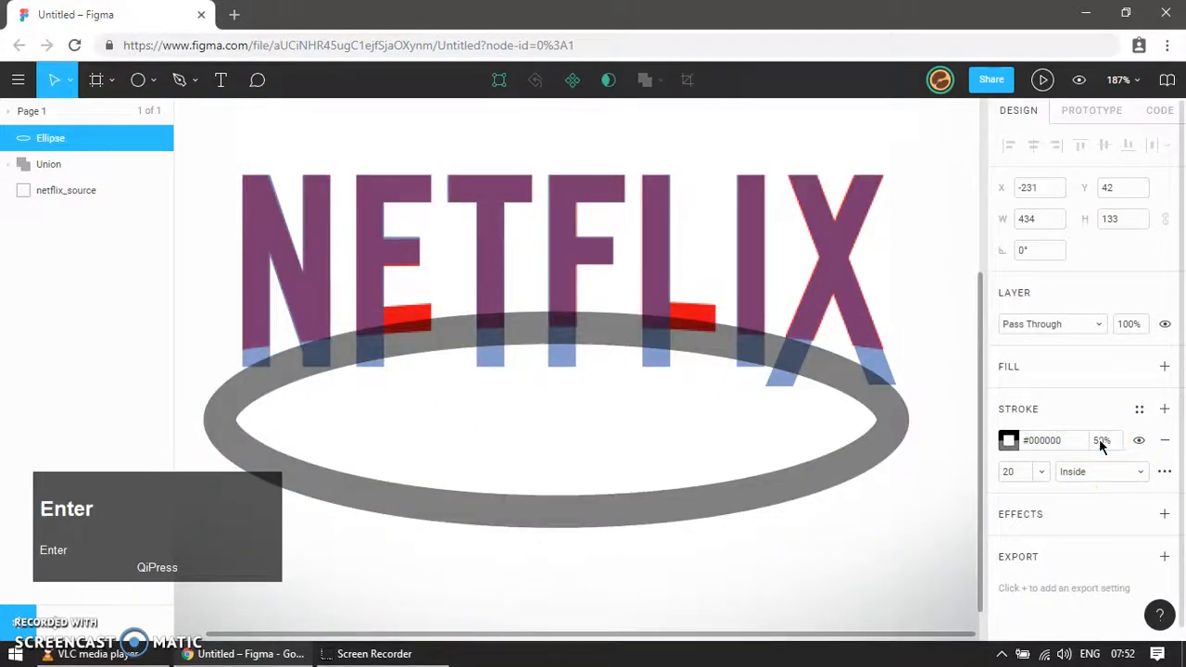
- Reposition and resize the ellipse to about 531 × 113 so its upper arc follows the letters' lower curve
{"action": "scroll", "coordinate": [590, 438], "scroll_direction": "down", "scroll_amount": 1}
{"action": "scroll", "coordinate": [589, 438], "scroll_direction": "down", "scroll_amount": 2}
{"action": "left_click", "coordinate": [575, 482]}
{"action": "left_click_drag", "start_coordinate": [575, 482], "coordinate": [576, 356]}
{"action": "left_click_drag", "start_coordinate": [360, 407], "coordinate": [319, 403]}
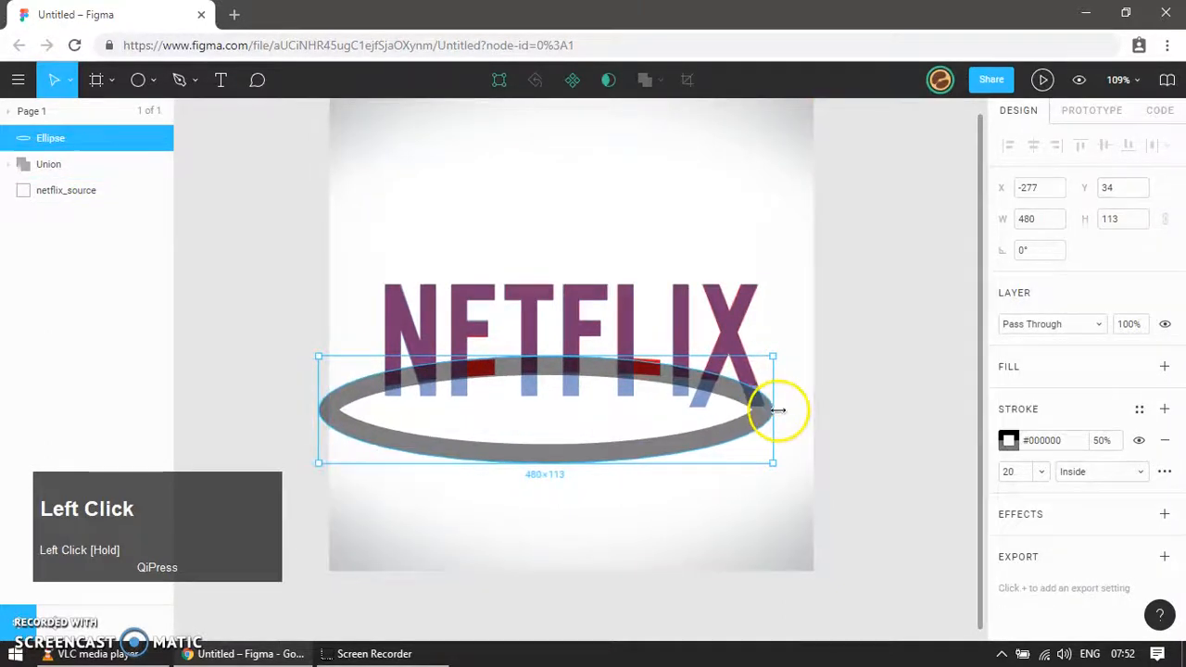
{"action": "left_click_drag", "start_coordinate": [783, 410], "coordinate": [803, 410]}
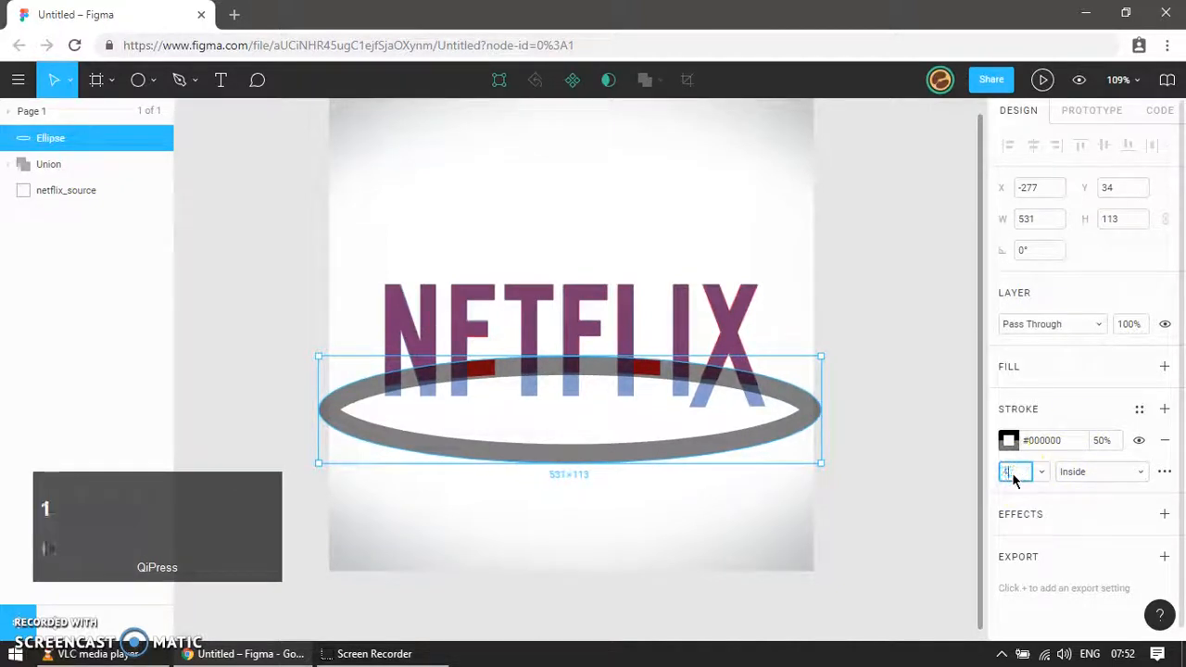
- Set the ellipse's stroke width to 14 and move the ellipse to X -283, Y 35
{"action": "key", "text": "Return"}
{"action": "scroll", "coordinate": [595, 485], "scroll_direction": "up", "scroll_amount": 3, "text": "ctrl"}
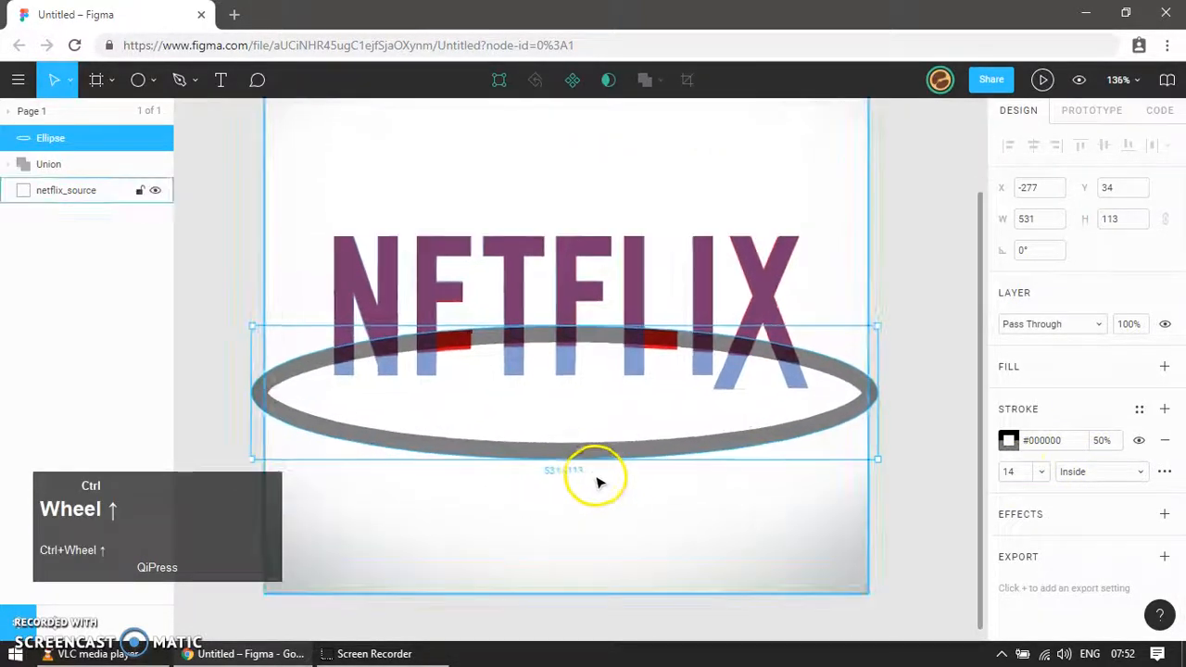
{"action": "scroll", "coordinate": [596, 482], "scroll_direction": "up", "scroll_amount": 3, "text": "ctrl"}
{"action": "left_click_drag", "start_coordinate": [598, 278], "coordinate": [597, 282]}
- Thicken the ellipse's stroke, trying 16 and settling on 17, to match the E's and L's bottom arms
{"action": "left_click", "coordinate": [1021, 477]}
{"action": "type", "text": "1"}
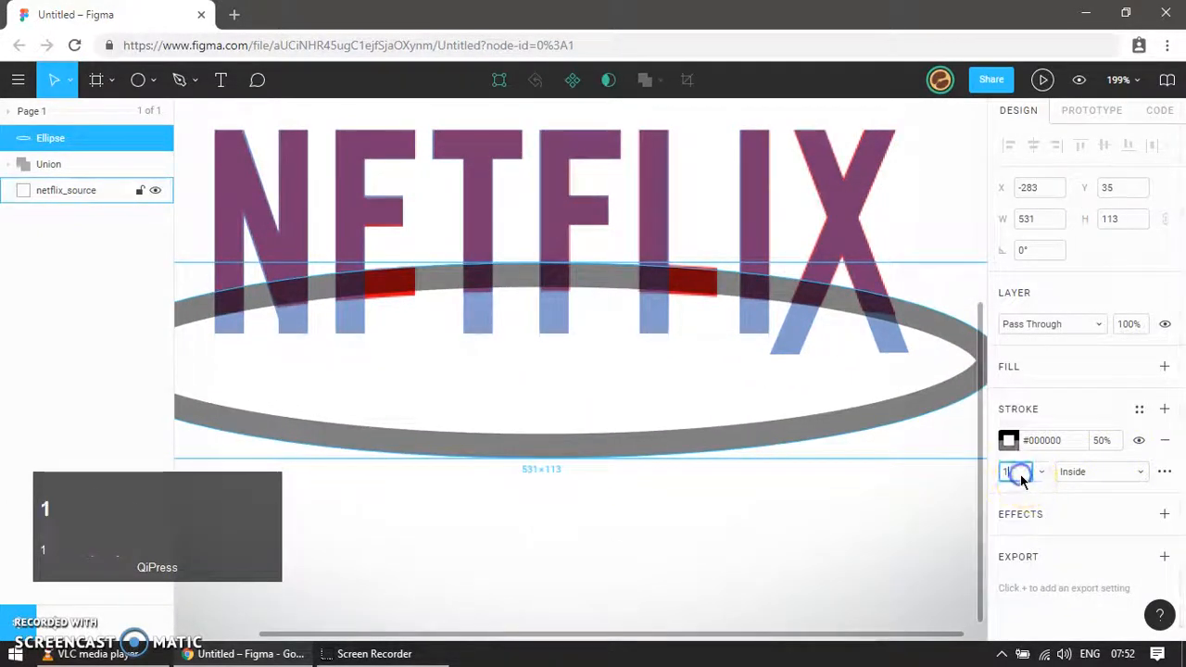
{"action": "type", "text": "6"}
{"action": "key", "text": "Return"}
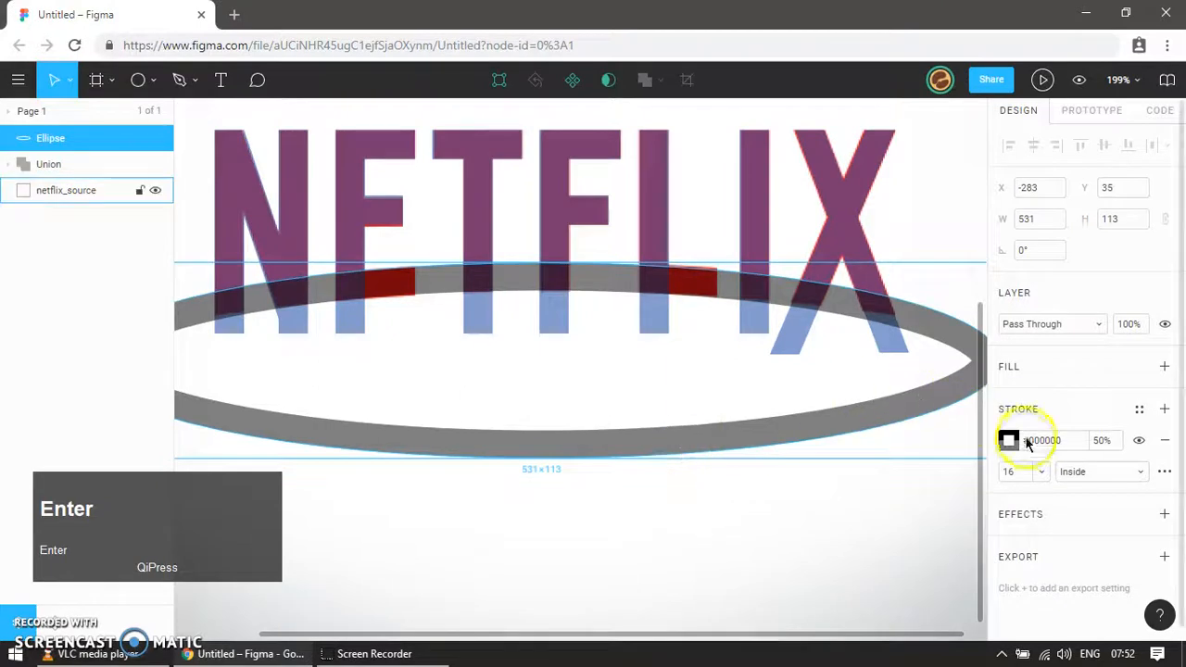
{"action": "left_click", "coordinate": [1015, 474]}
{"action": "type", "text": "17"}
{"action": "key", "text": "Return"}
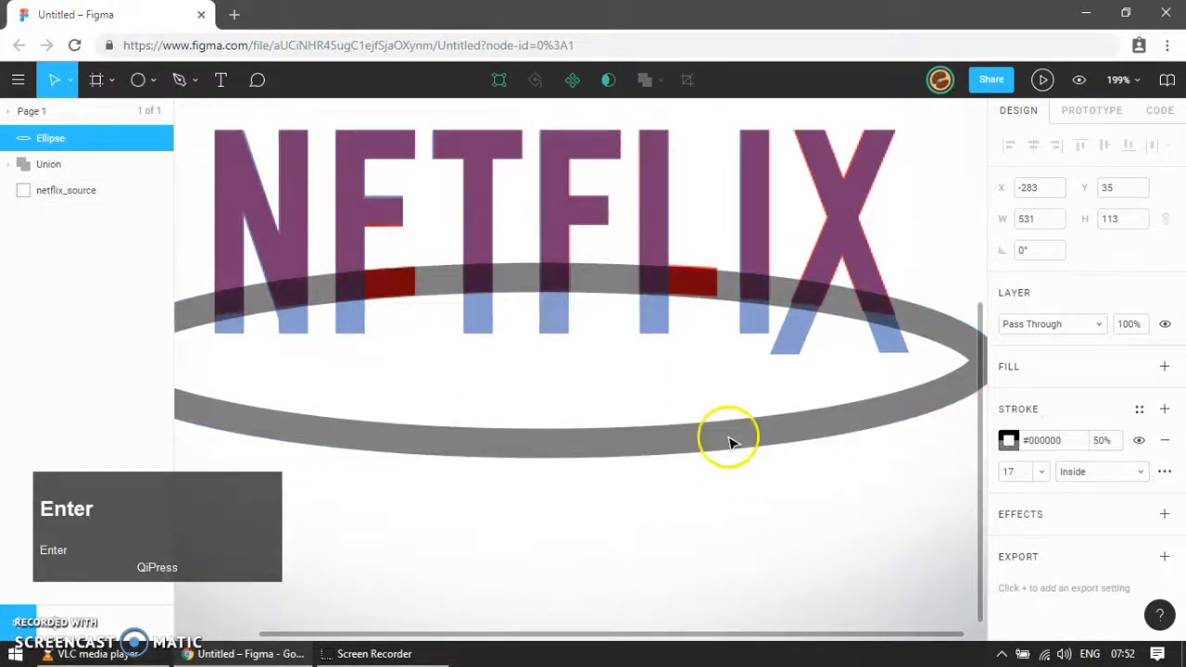
- Widen the ellipse at both ends to about 585 × 113 to flatten its curve under the letters
{"action": "scroll", "coordinate": [630, 505], "scroll_direction": "down", "scroll_amount": 2, "text": "ctrl"}
{"action": "left_click", "coordinate": [621, 515]}
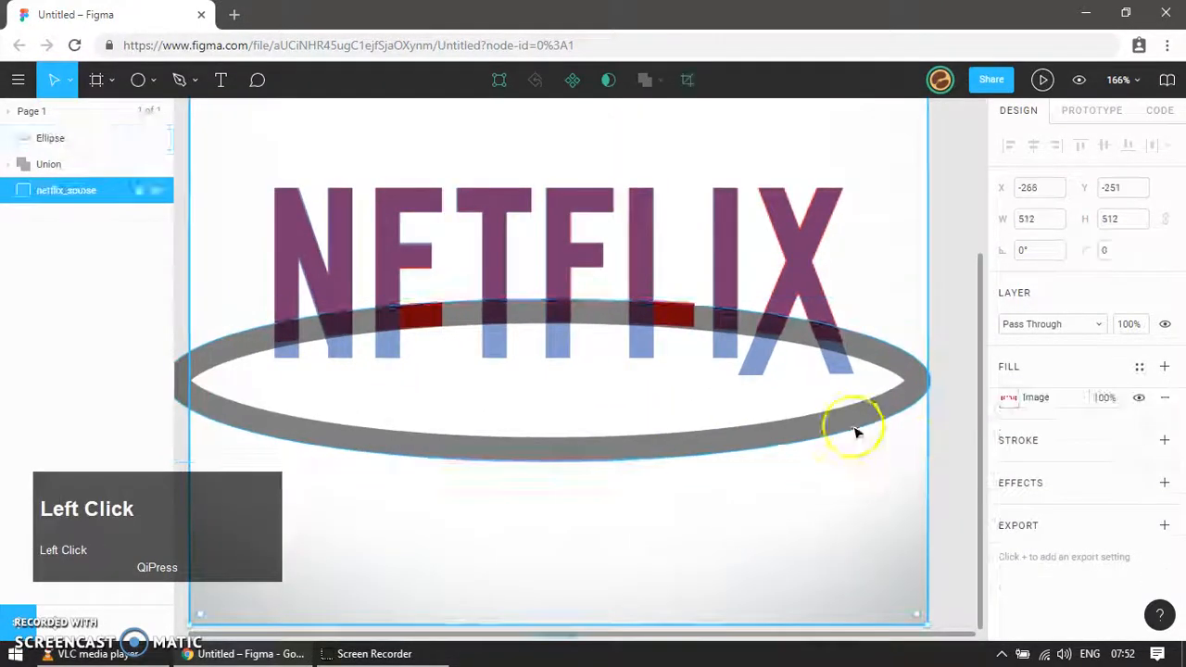
{"action": "left_click", "coordinate": [924, 380]}
{"action": "left_click_drag", "start_coordinate": [930, 379], "coordinate": [961, 379]}
{"action": "scroll", "coordinate": [564, 432], "scroll_direction": "down", "scroll_amount": 1, "text": "ctrl"}
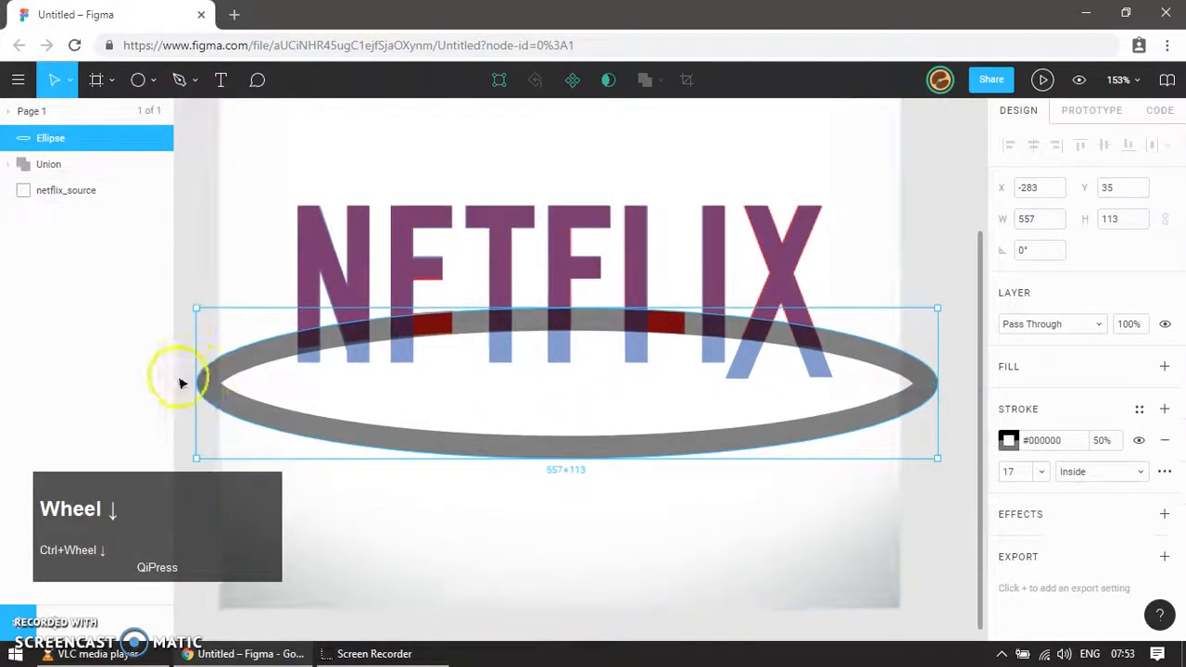
{"action": "left_click_drag", "start_coordinate": [195, 383], "coordinate": [322, 409]}
{"action": "scroll", "coordinate": [453, 426], "scroll_direction": "down", "scroll_amount": 3, "text": "ctrl"}
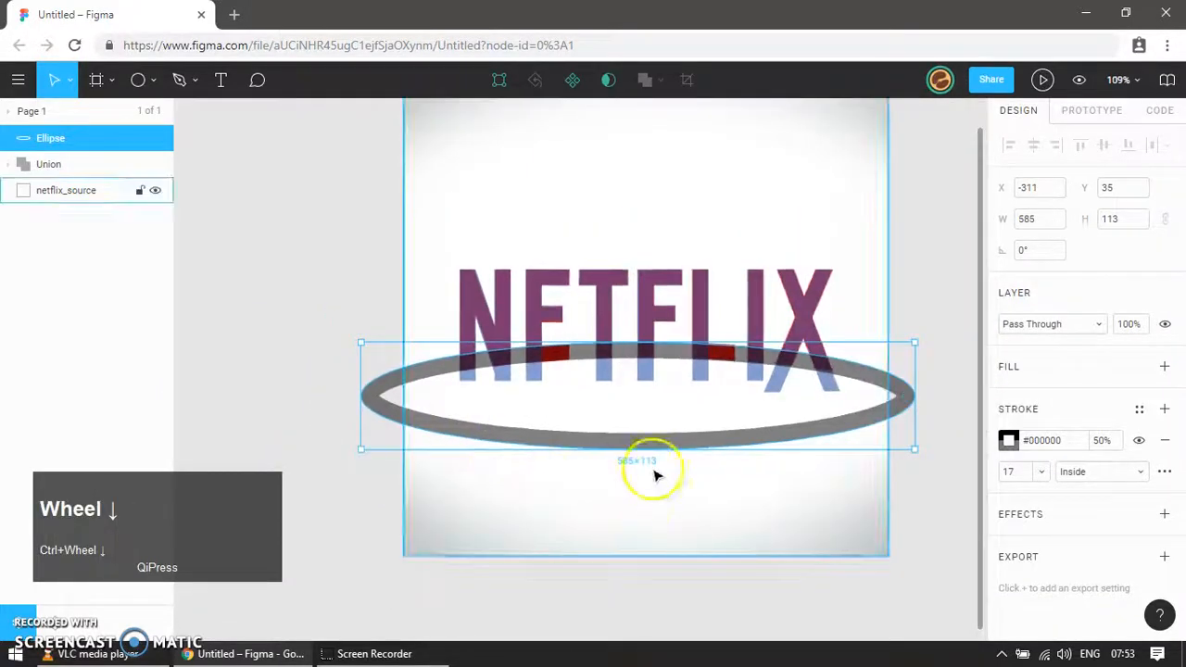
- Enlarge the ellipse to 817 × 215 by lowering its bottom edge and widening it symmetrically at both ends
{"action": "left_click_drag", "start_coordinate": [643, 431], "coordinate": [640, 546]}
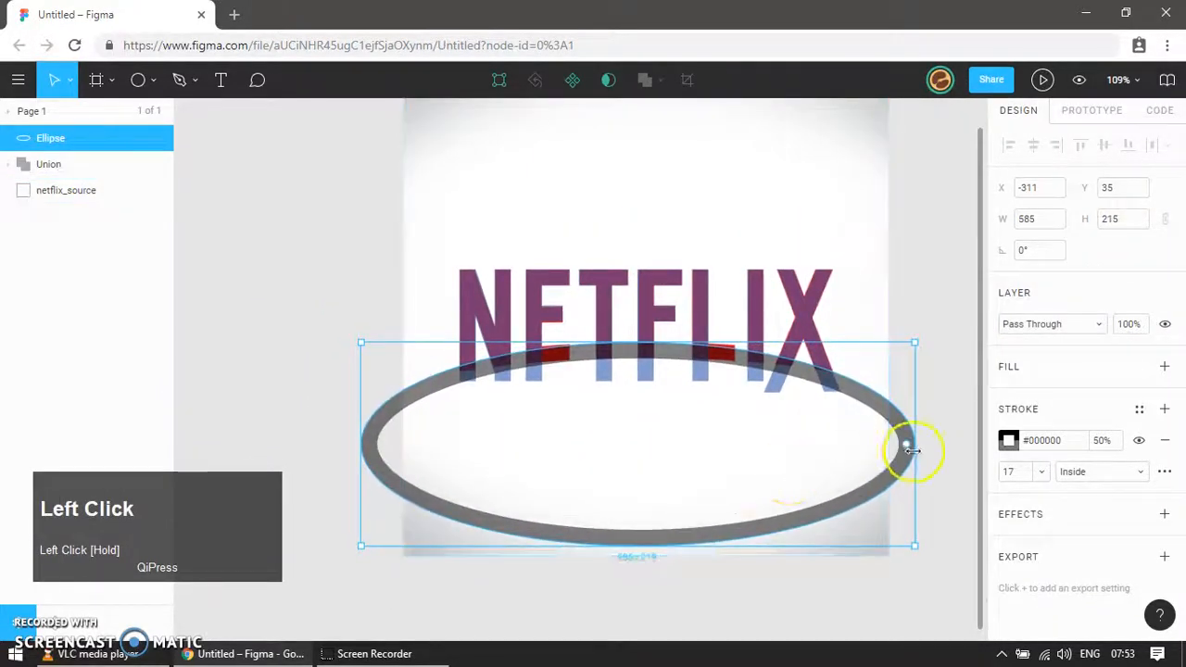
{"action": "left_click_drag", "start_coordinate": [362, 434], "coordinate": [252, 446]}
{"action": "key", "text": "ctrl+z"}
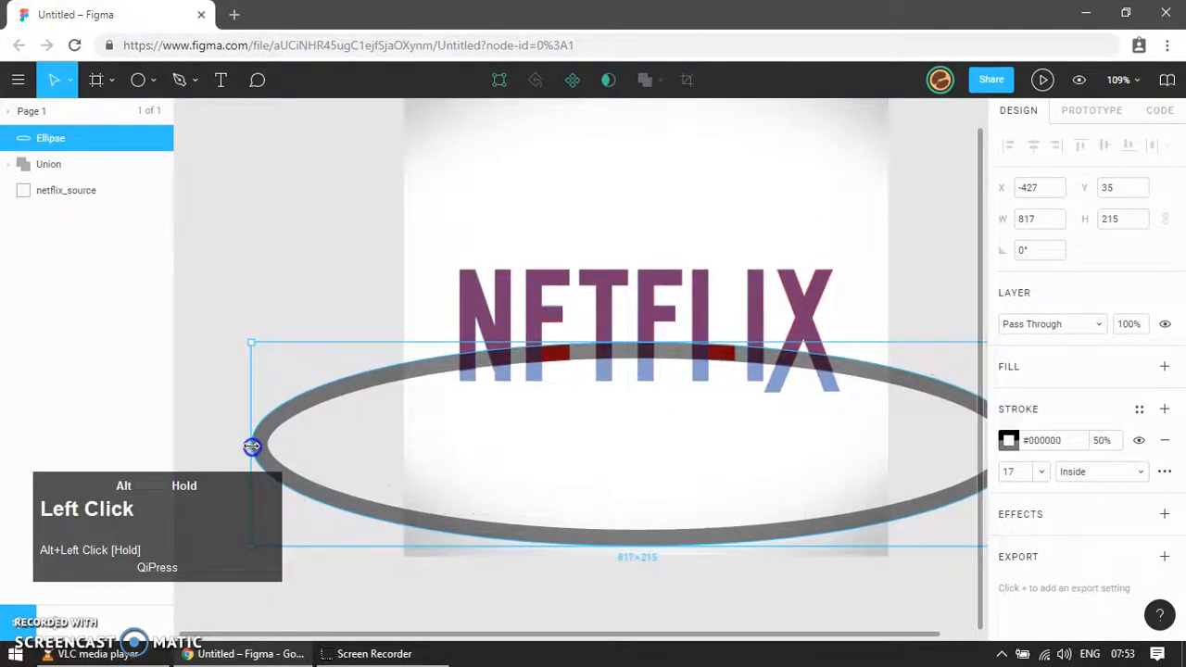
- Outline the ellipse's stroke to convert it into a filled ring shape
{"action": "left_click", "coordinate": [517, 447]}
{"action": "left_click", "coordinate": [908, 389]}
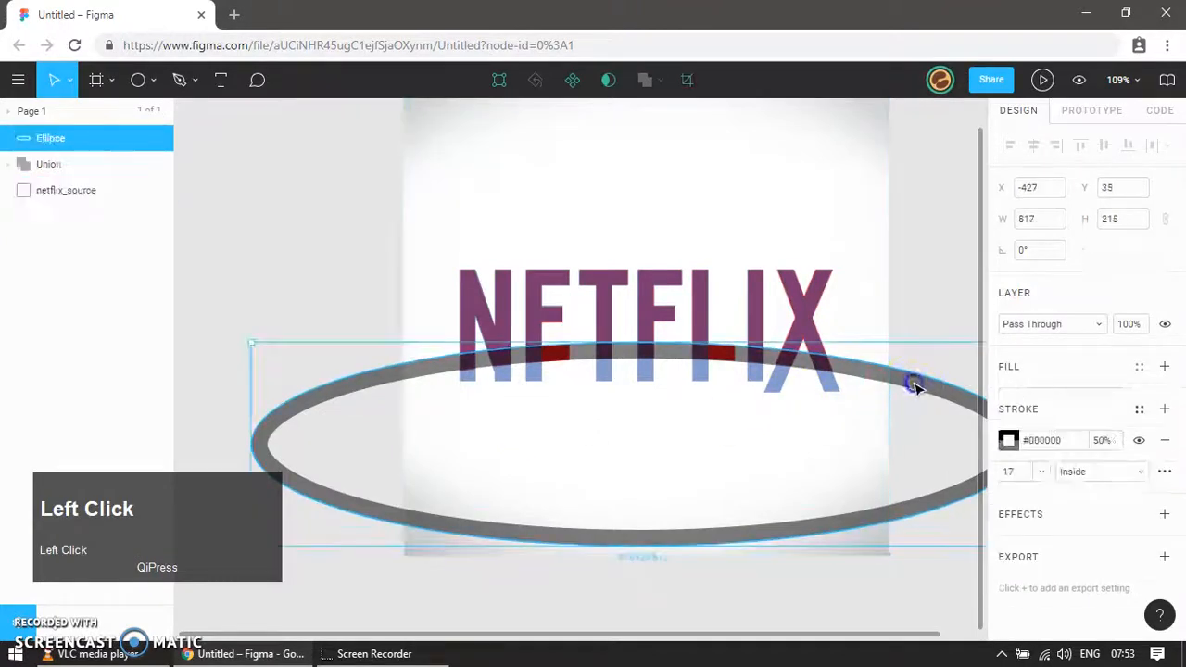
{"action": "right_click", "coordinate": [914, 387]}
{"action": "left_click", "coordinate": [945, 379]}
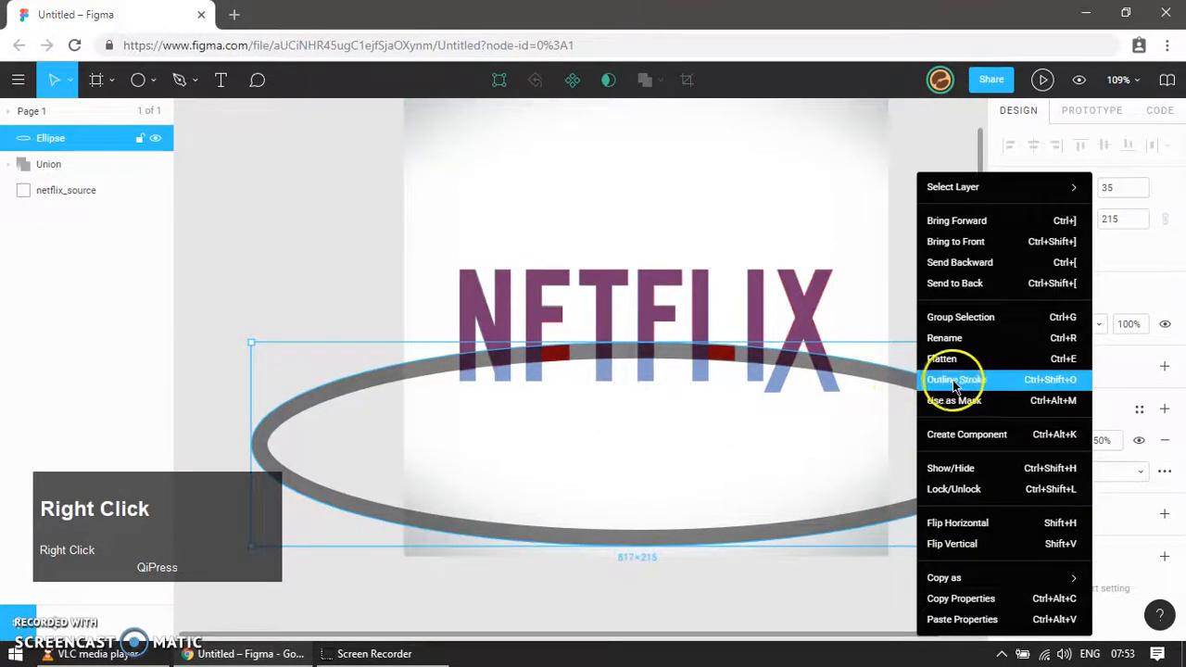
{"action": "left_click", "coordinate": [908, 344]}
{"action": "left_click_drag", "start_coordinate": [921, 400], "coordinate": [932, 416]}
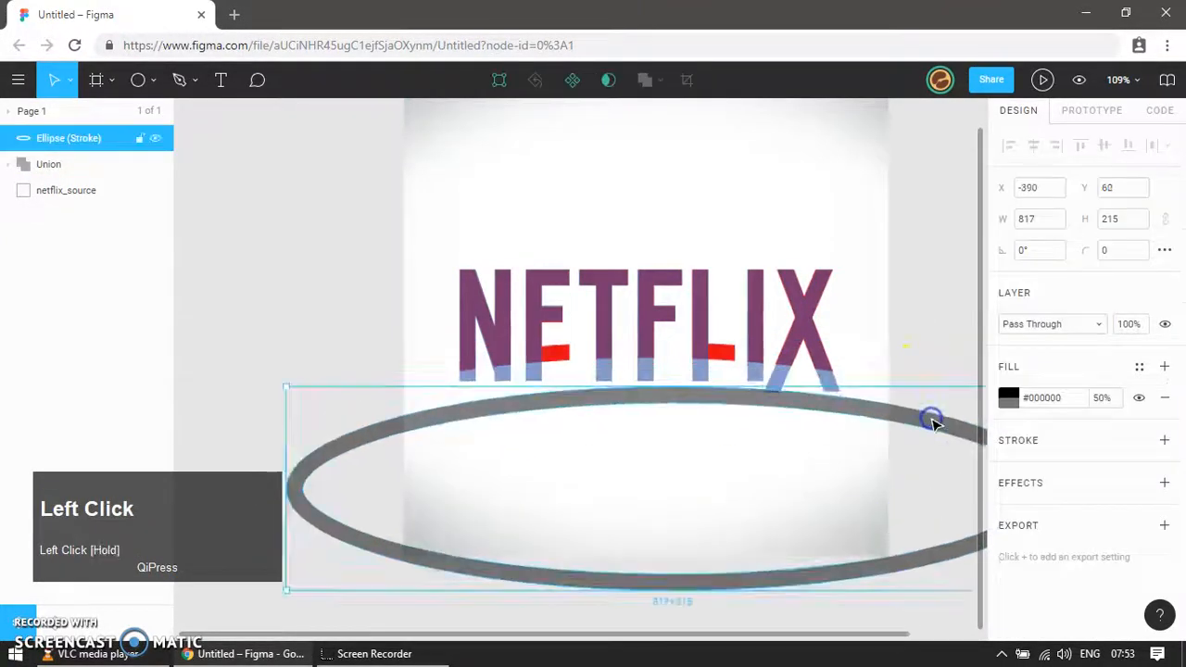
{"action": "key", "text": "ctrl+z"}
{"action": "right_click", "coordinate": [894, 380]}
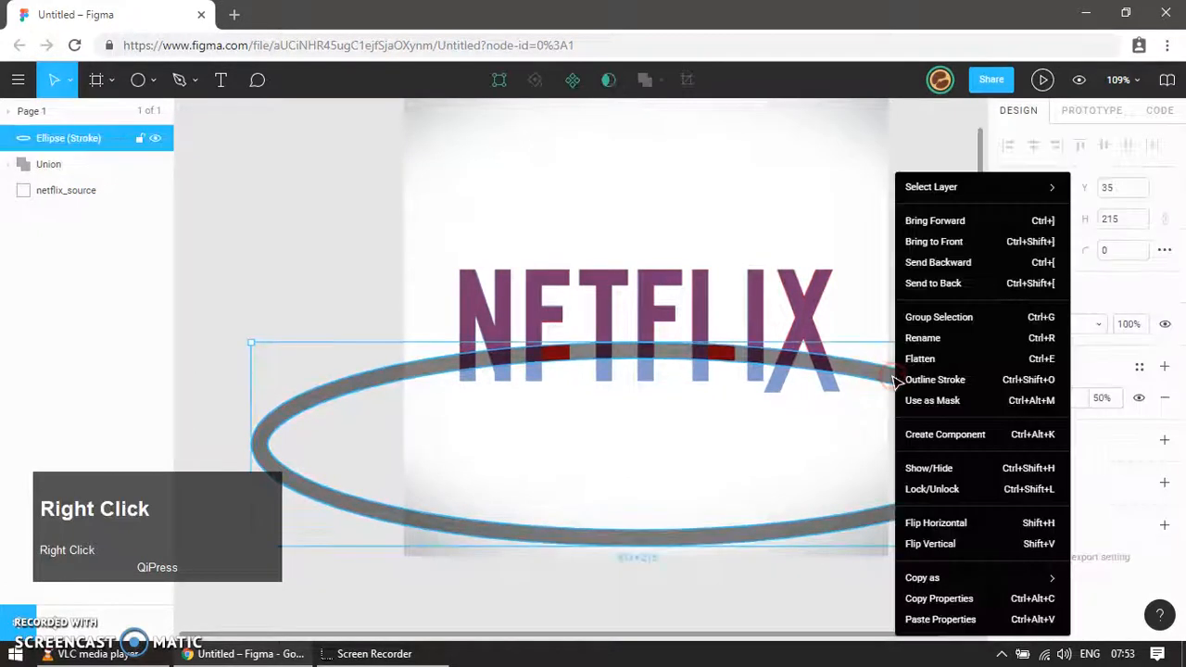
- Edit the ring's vector points, select the whole inner contour and copy it
{"action": "double_click", "coordinate": [391, 373]}
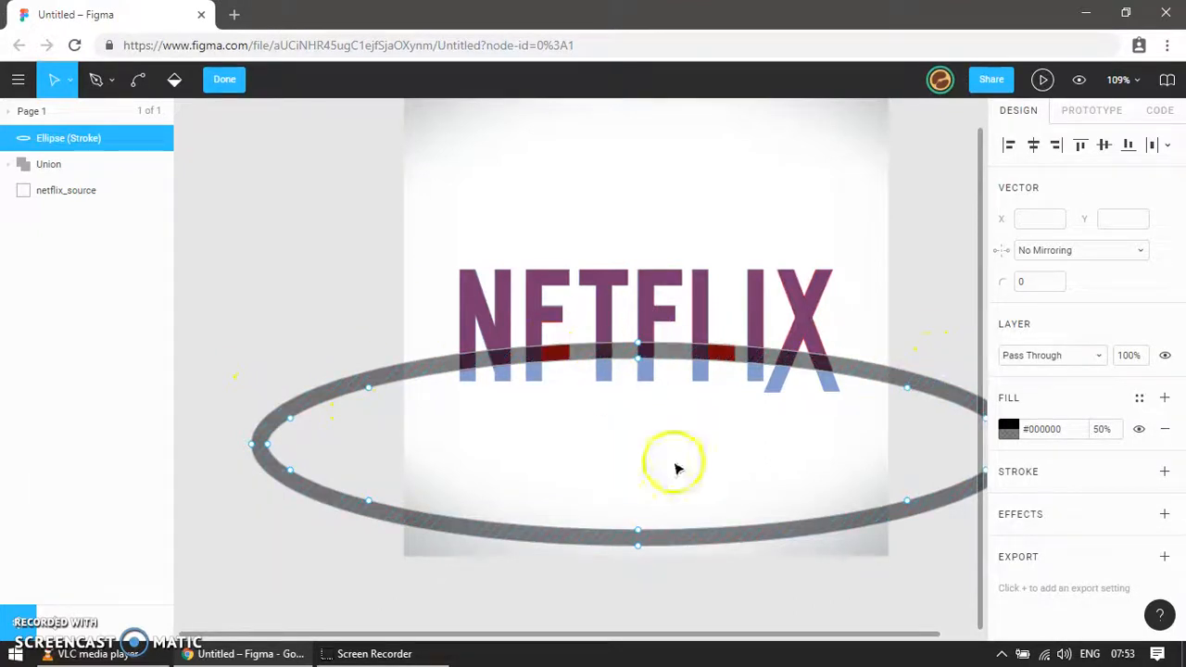
{"action": "left_click_drag", "start_coordinate": [264, 528], "coordinate": [433, 375]}
{"action": "left_click", "coordinate": [514, 544], "text": "shift"}
{"action": "left_click_drag", "start_coordinate": [509, 455], "coordinate": [768, 530]}
{"action": "left_click_drag", "start_coordinate": [581, 417], "coordinate": [787, 356]}
{"action": "left_click_drag", "start_coordinate": [874, 331], "coordinate": [950, 505]}
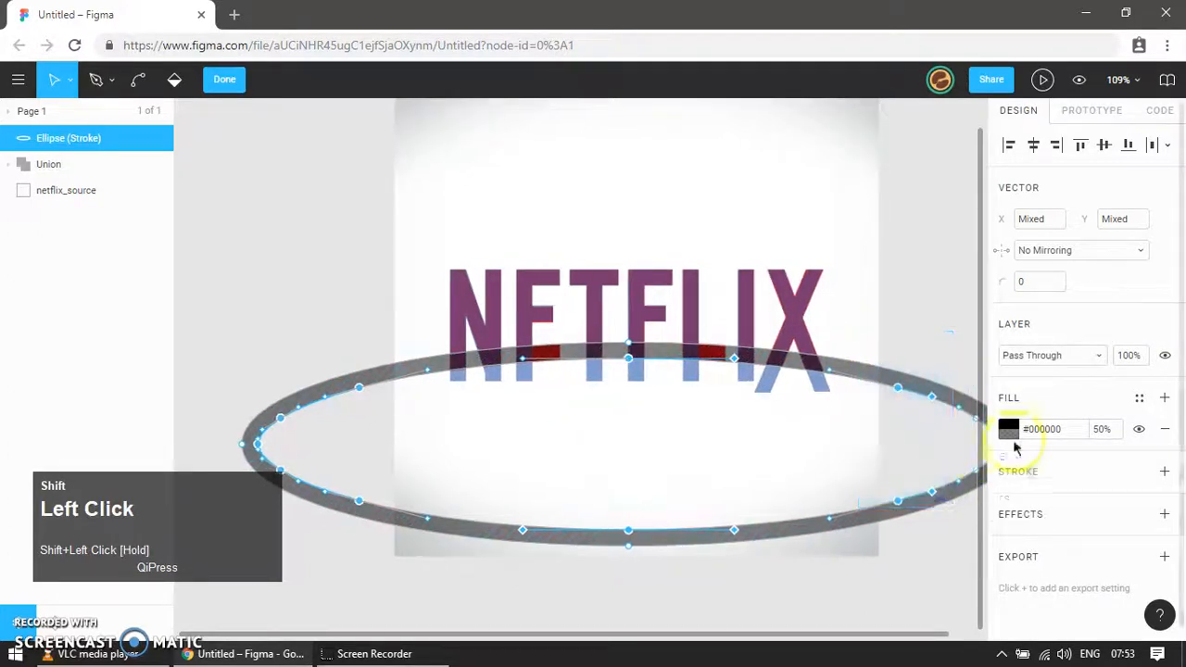
{"action": "left_click_drag", "start_coordinate": [875, 639], "coordinate": [910, 635]}
{"action": "left_click_drag", "start_coordinate": [897, 352], "coordinate": [959, 488]}
{"action": "key", "text": "ctrl+c"}
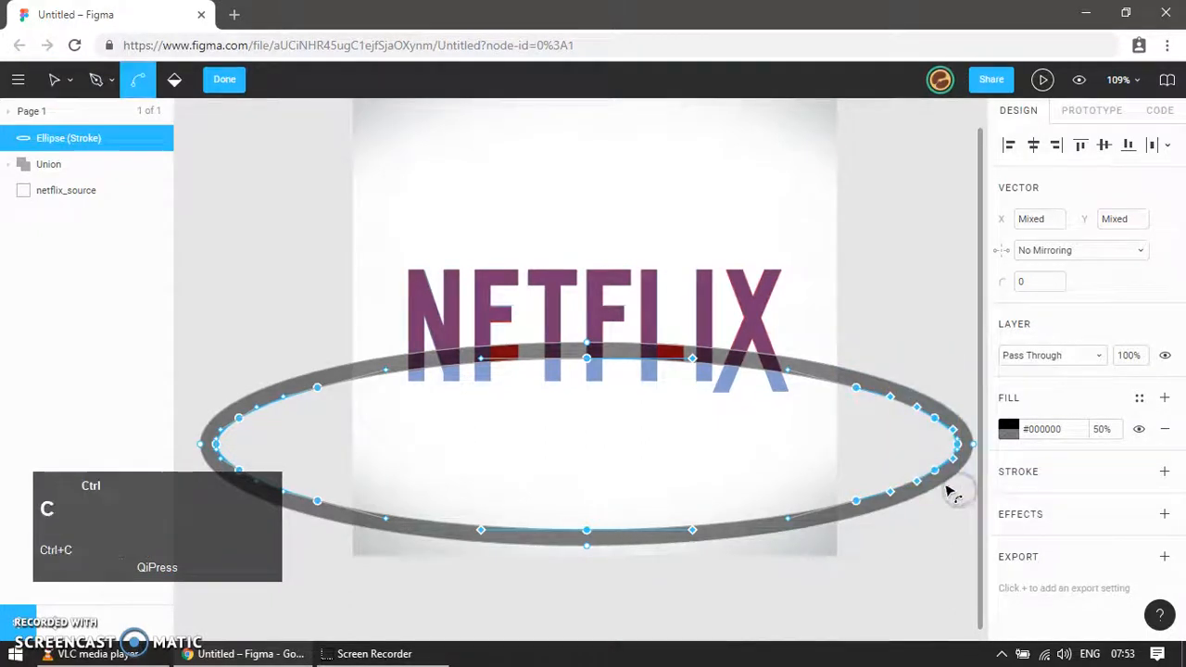
{"action": "left_click", "coordinate": [43, 167]}
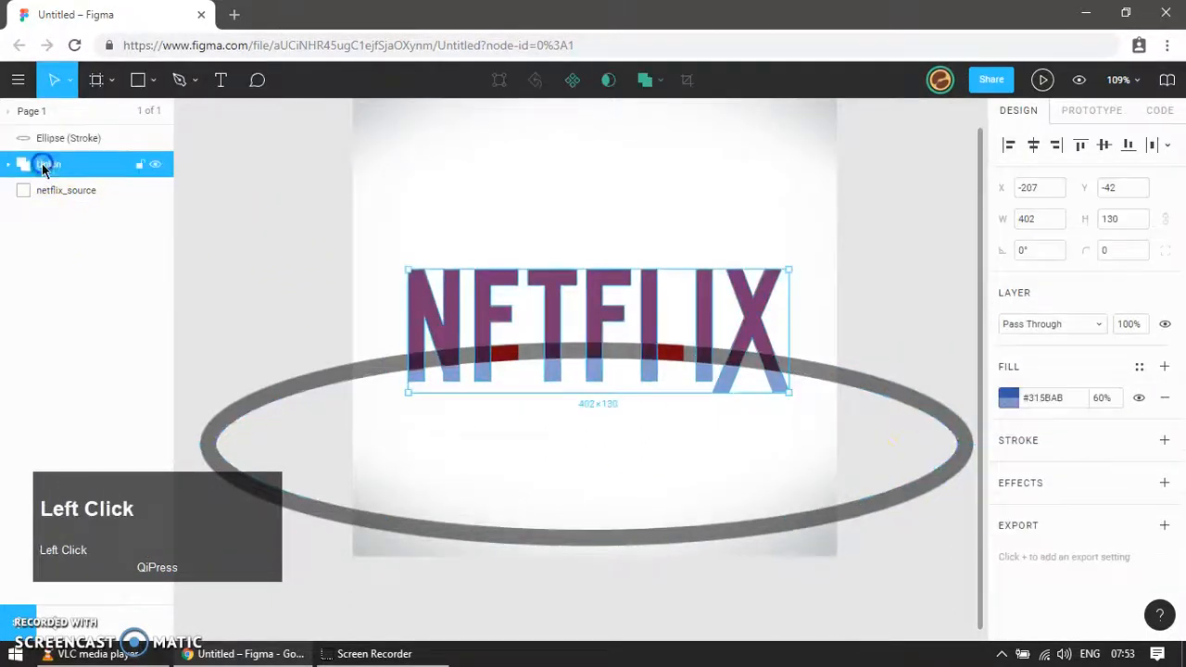
{"action": "left_click", "coordinate": [18, 80]}
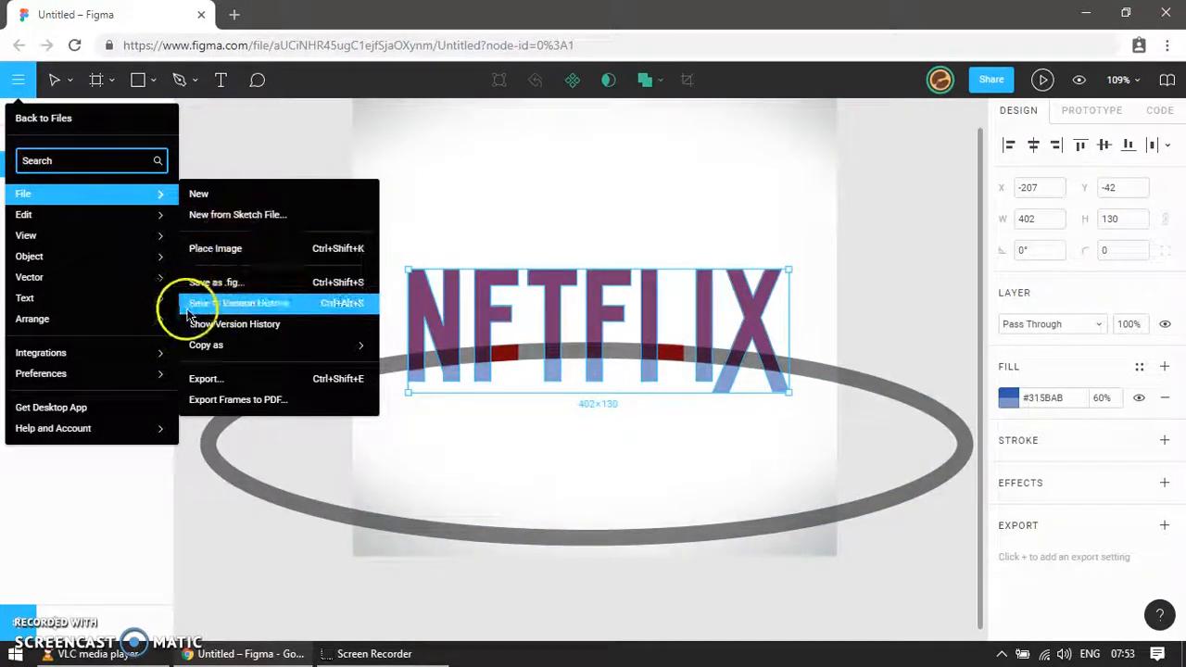
{"action": "left_click", "coordinate": [901, 390]}
{"action": "left_click", "coordinate": [895, 391]}
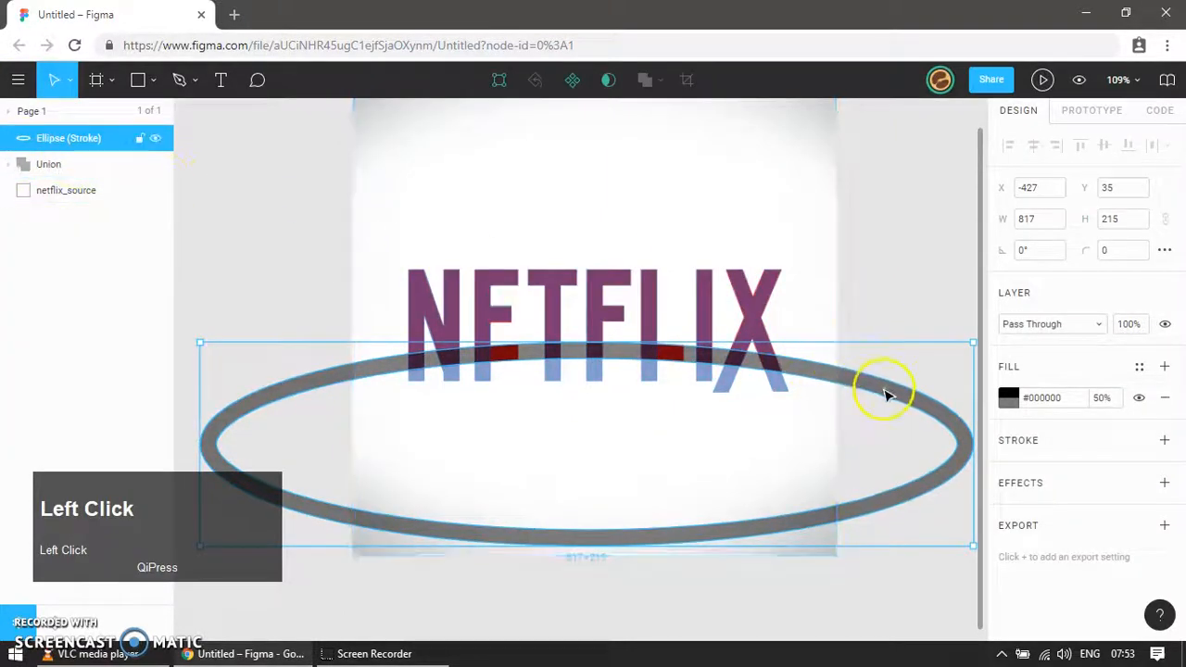
{"action": "left_click_drag", "start_coordinate": [885, 397], "coordinate": [913, 455]}
{"action": "key", "text": "ctrl+z"}
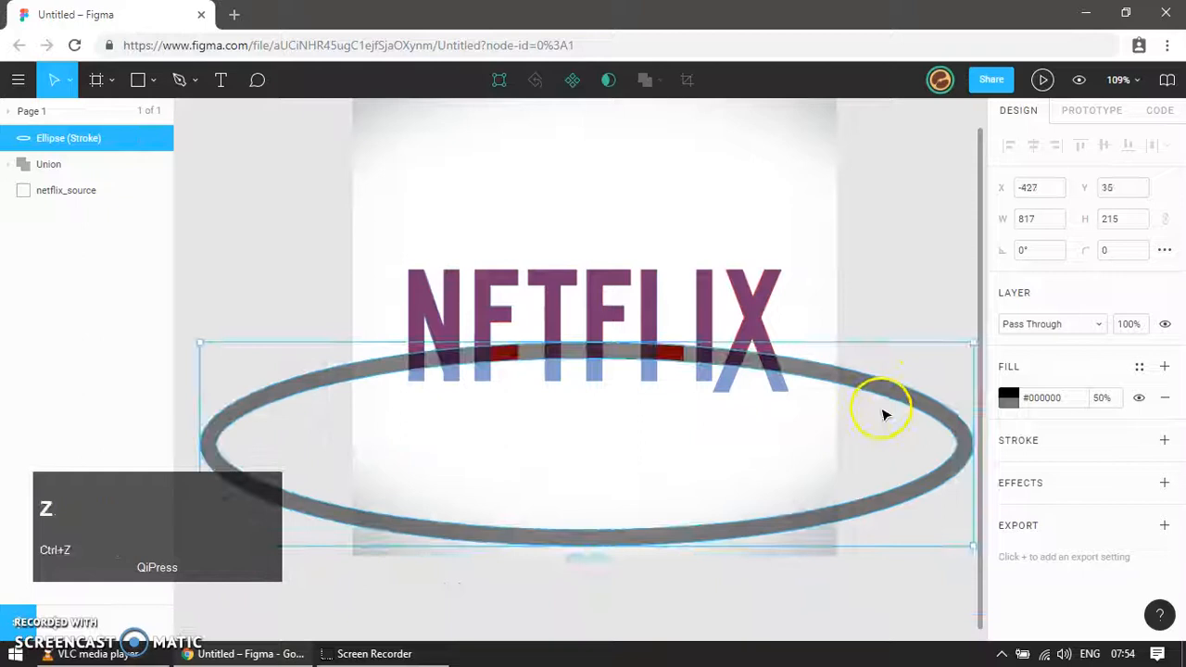
{"action": "double_click", "coordinate": [884, 393]}
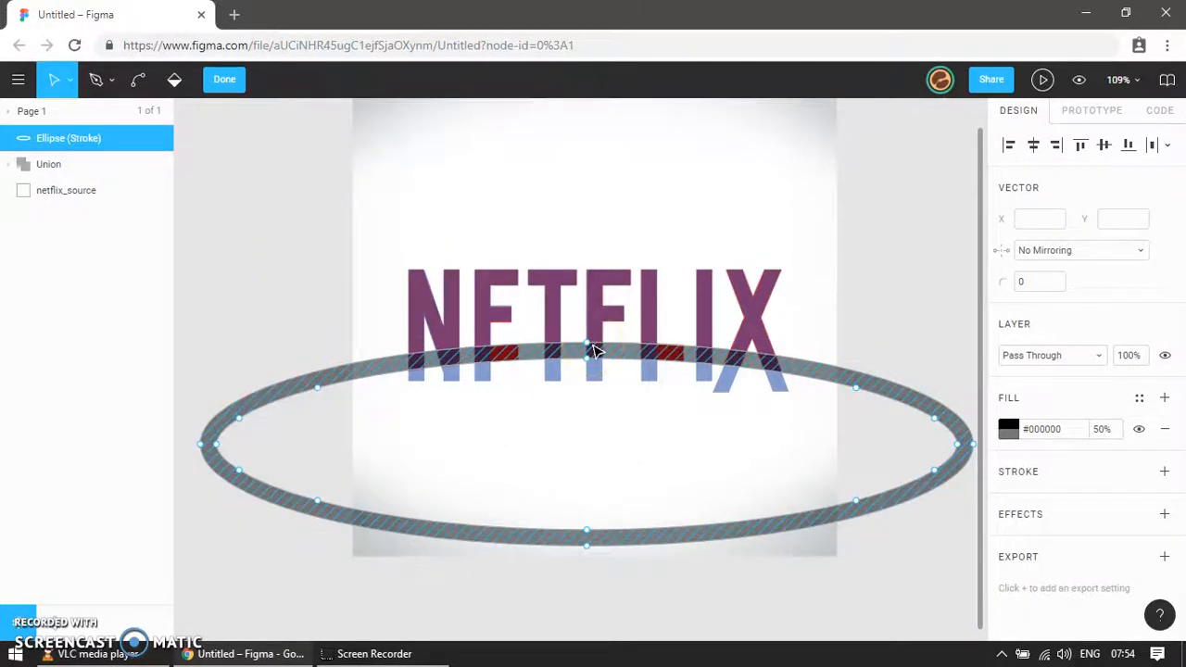
{"action": "left_click", "coordinate": [223, 80]}
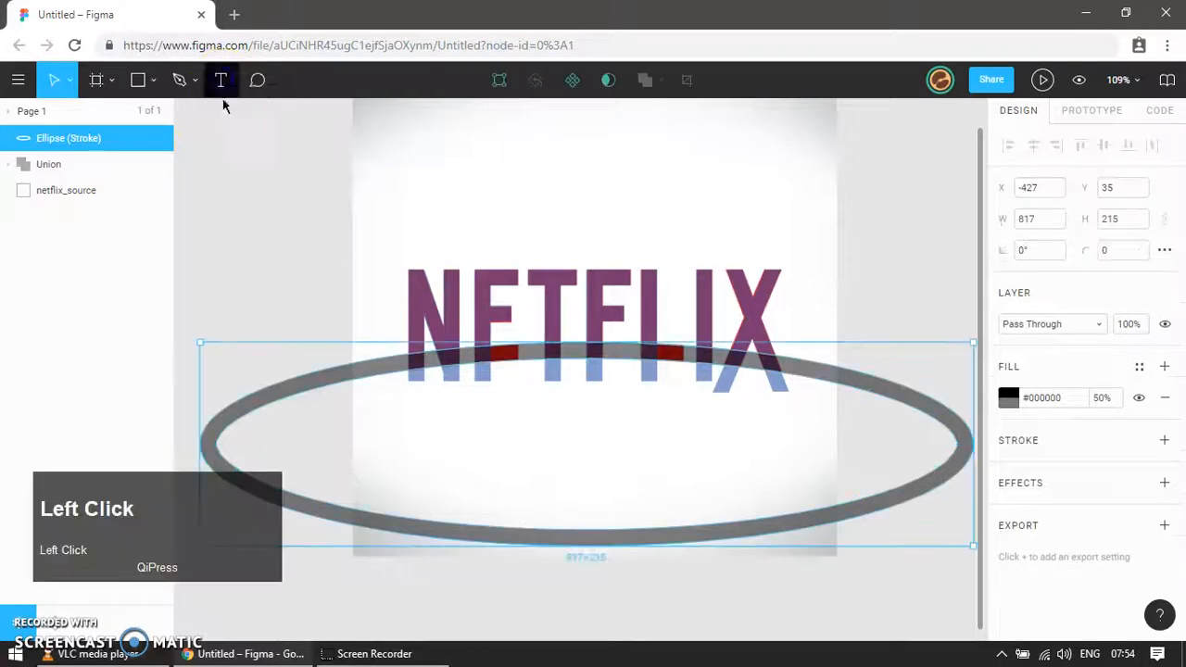
- Draw a closed Pen outline around the letters' lower ends, its upper edge inside the ring's arc, about 454 × 61.5, and place its layer beneath the ring
{"action": "left_click", "coordinate": [261, 268]}
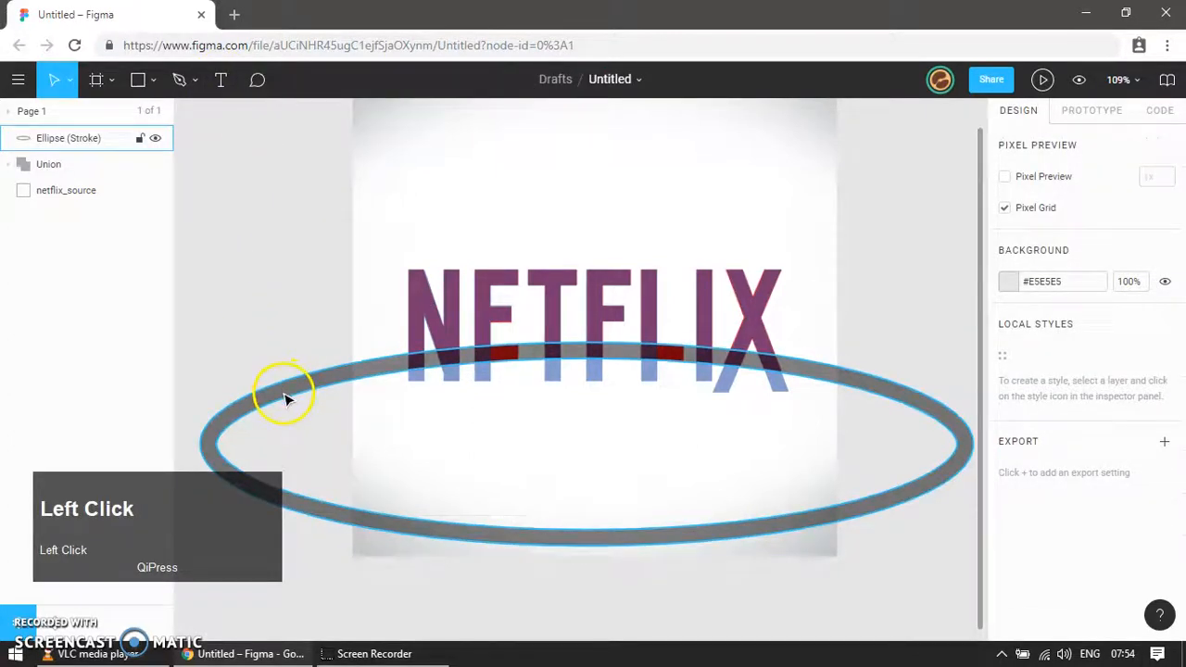
{"action": "key", "text": "z"}
{"action": "left_click_drag", "start_coordinate": [317, 280], "coordinate": [861, 454]}
{"action": "key", "text": "b"}
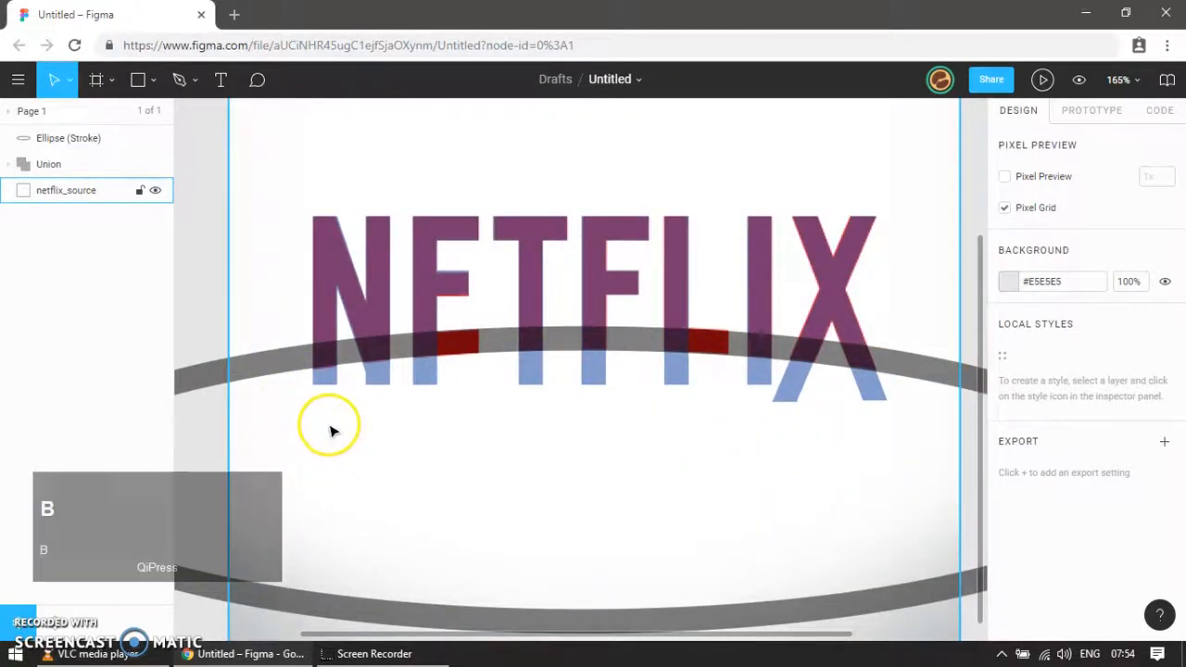
{"action": "left_click", "coordinate": [179, 79]}
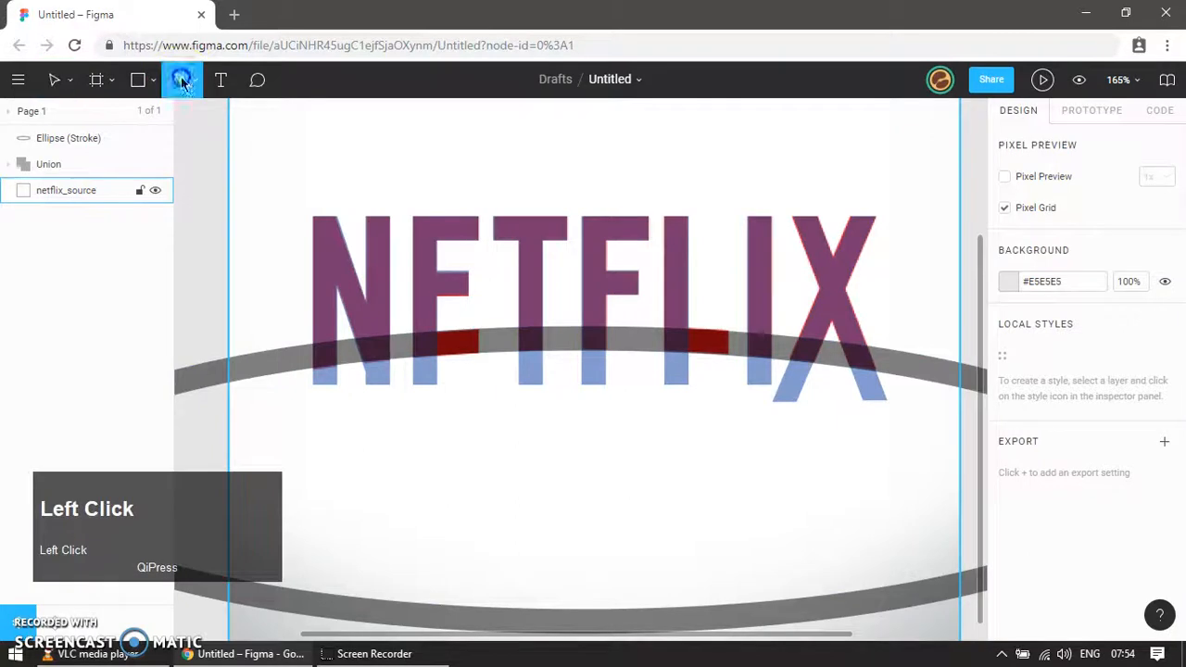
{"action": "left_click", "coordinate": [295, 428]}
{"action": "left_click", "coordinate": [929, 427]}
{"action": "left_click", "coordinate": [923, 371]}
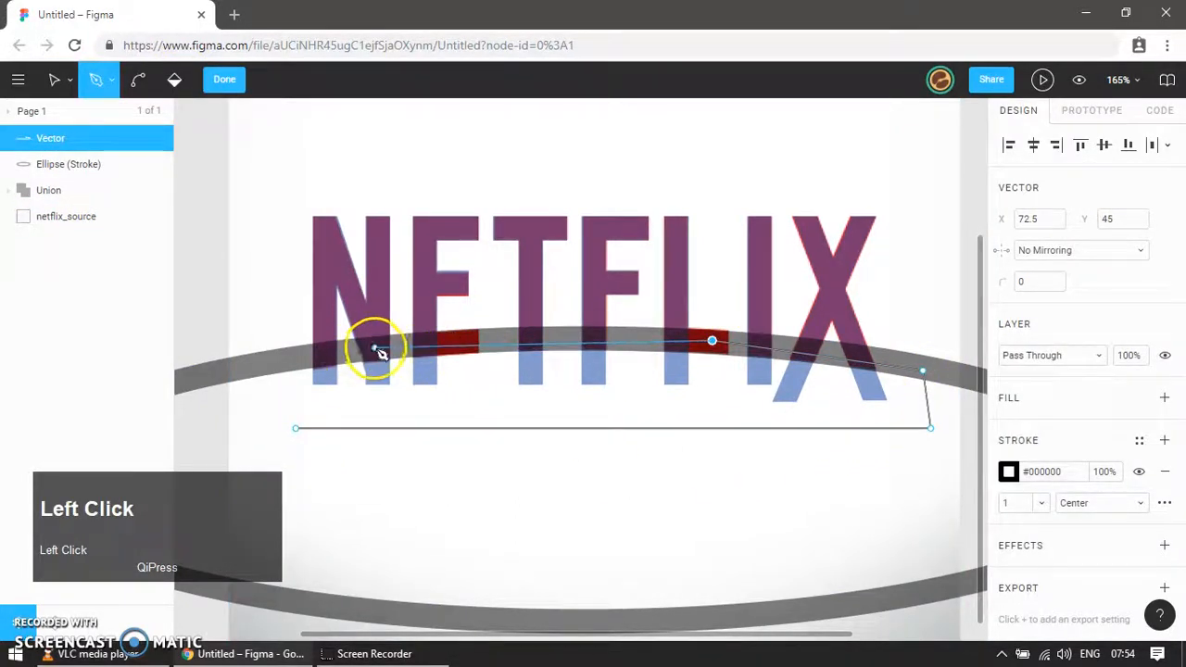
{"action": "left_click", "coordinate": [297, 428]}
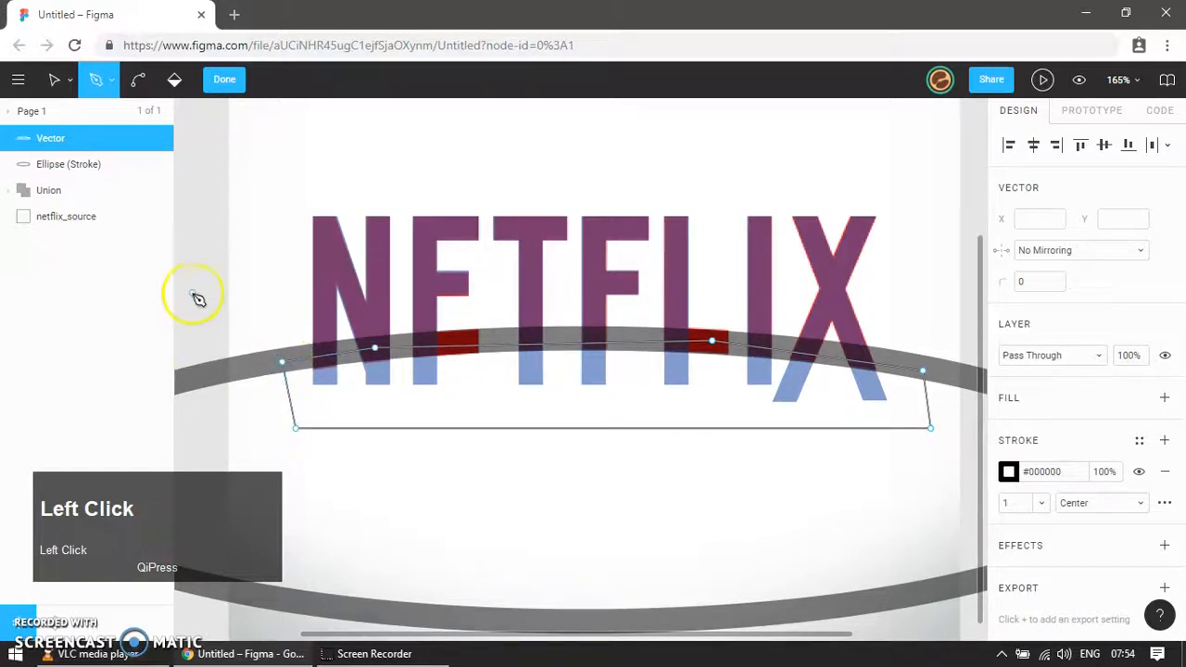
{"action": "left_click", "coordinate": [221, 81]}
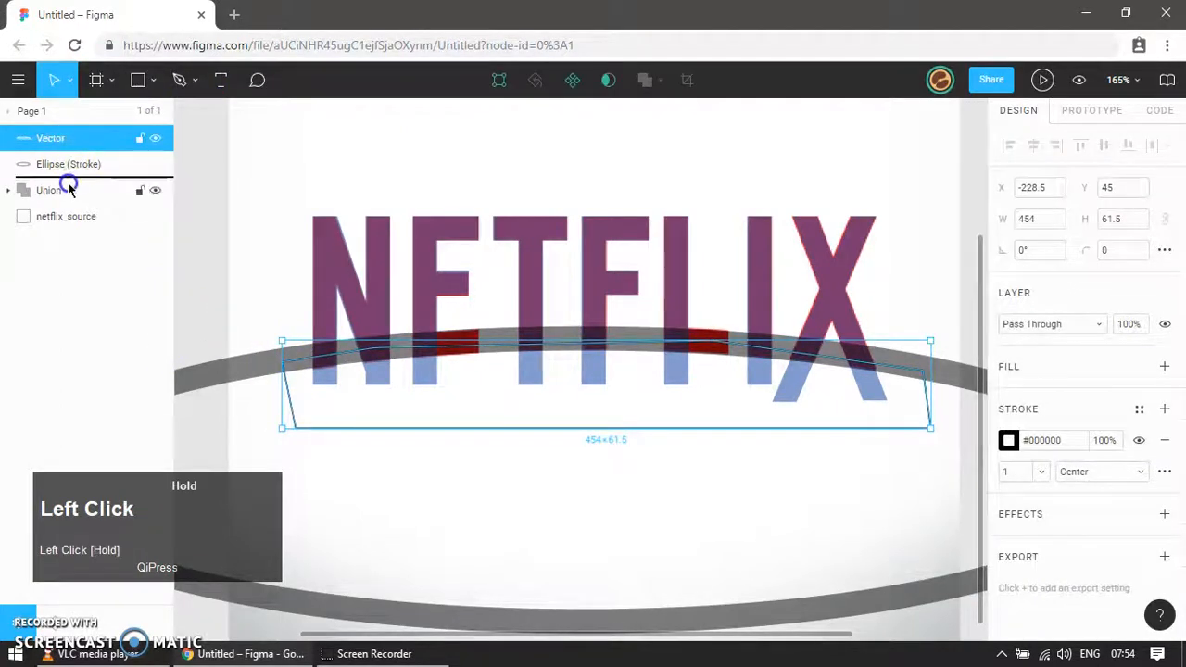
{"action": "left_click_drag", "start_coordinate": [68, 188], "coordinate": [70, 184]}
- Duplicate the ring and subtract the copy from the Pen outline
{"action": "left_click", "coordinate": [256, 367]}
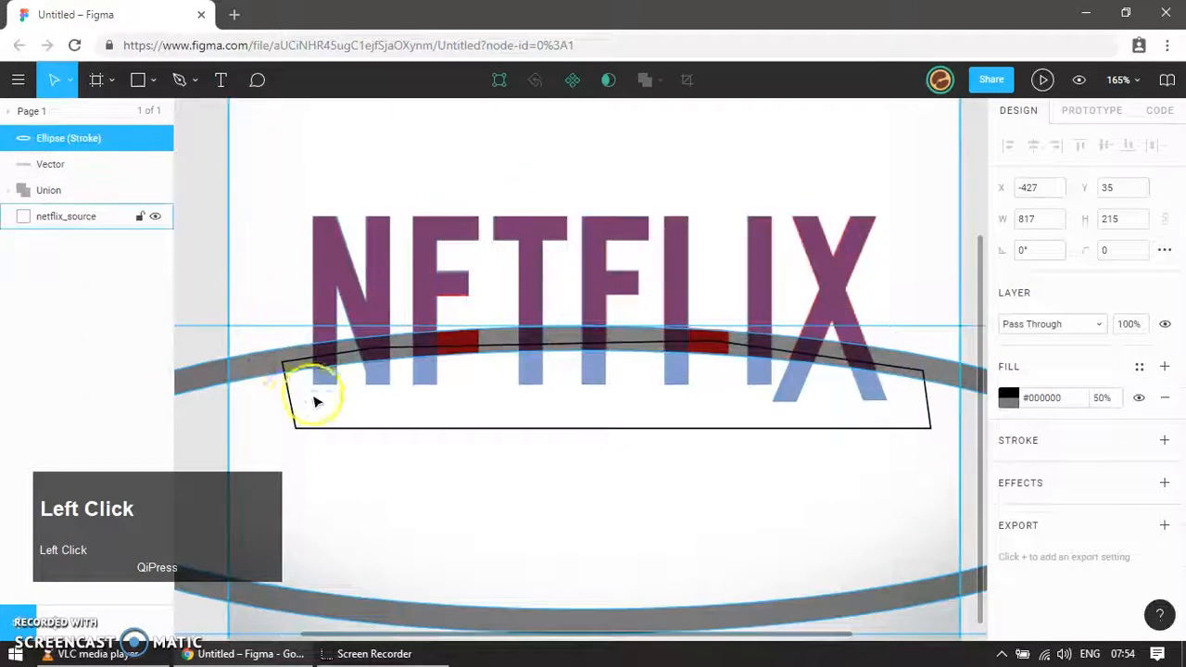
{"action": "left_click", "coordinate": [287, 406], "text": "shift"}
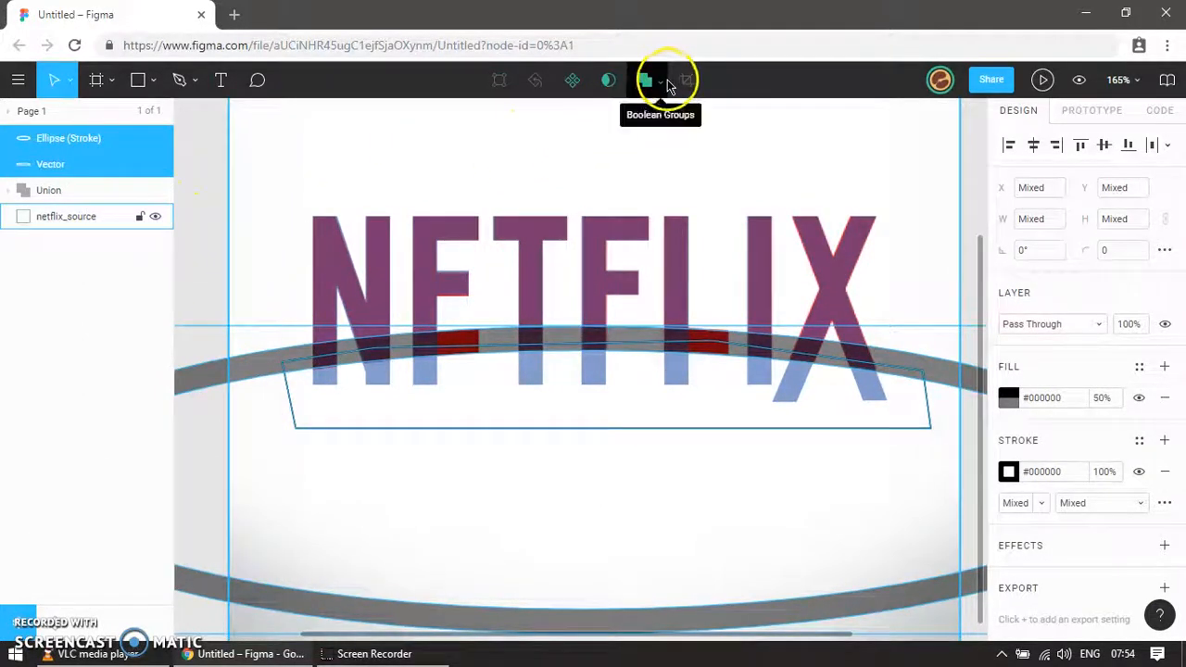
{"action": "left_click", "coordinate": [213, 356]}
{"action": "left_click", "coordinate": [213, 375]}
{"action": "key", "text": "ctrl+d"}
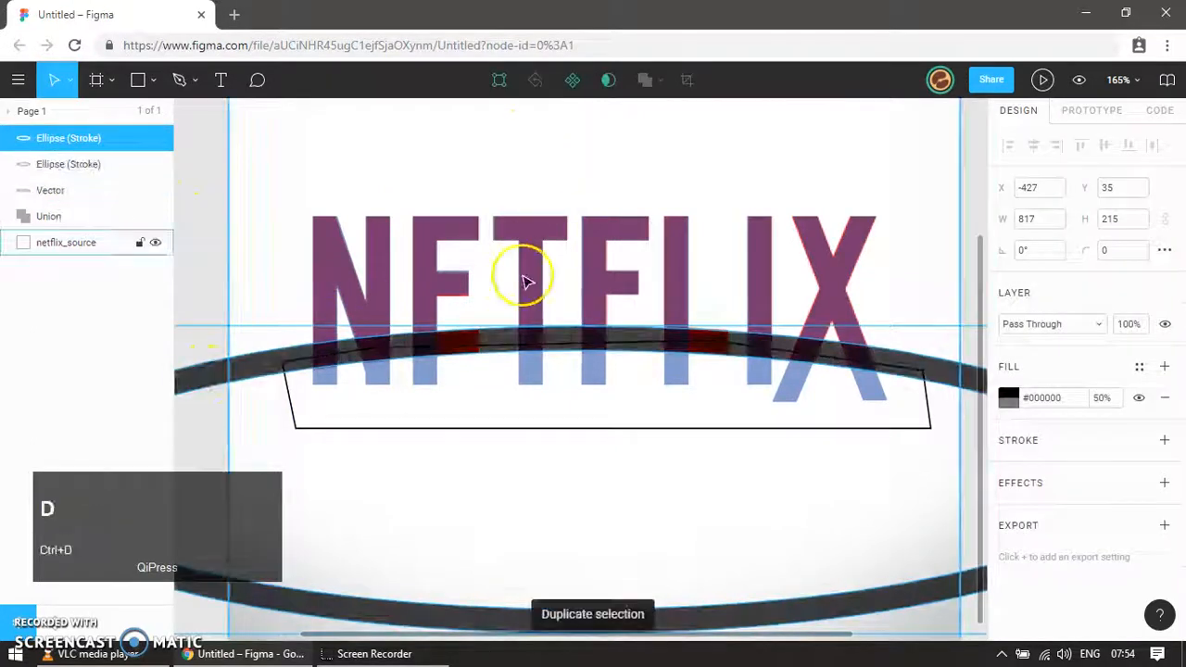
{"action": "left_click", "coordinate": [290, 413], "text": "shift"}
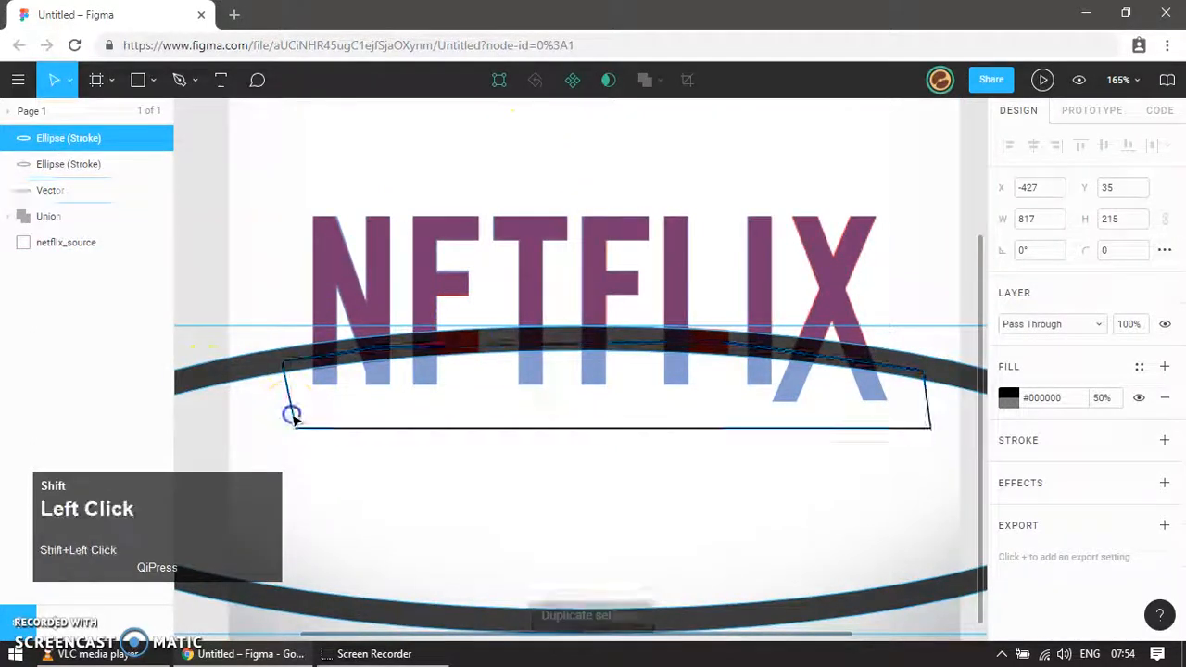
{"action": "left_click", "coordinate": [664, 82]}
{"action": "left_click", "coordinate": [661, 140]}
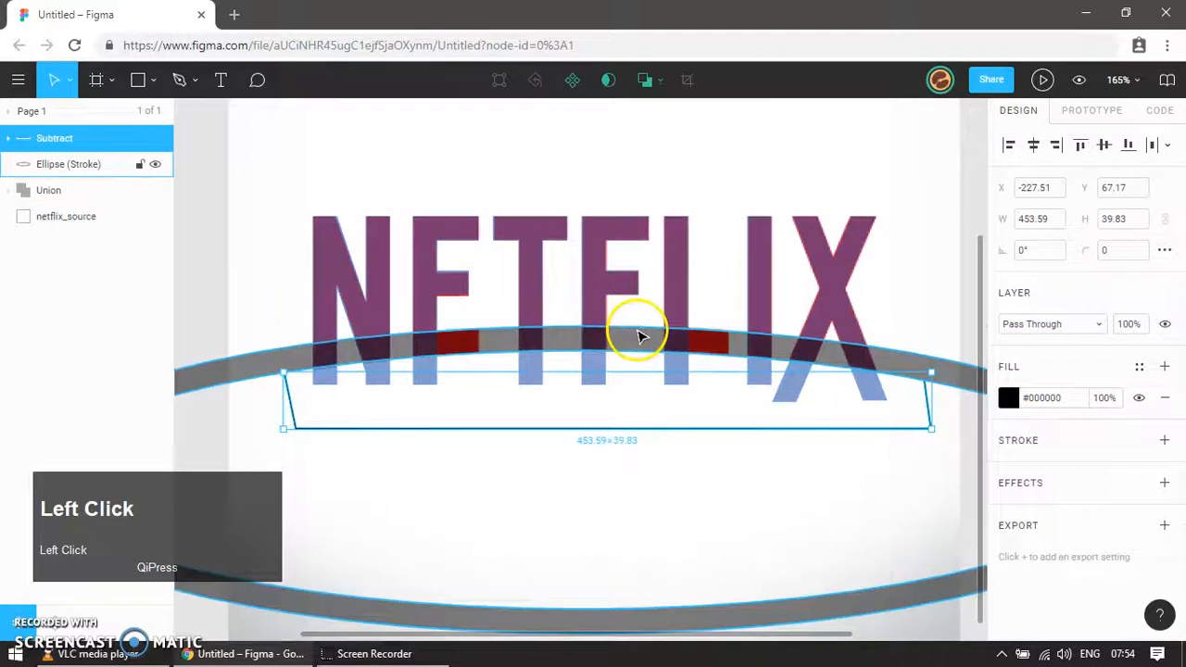
- Change the subtracted shape's fill colour to green #41A930
{"action": "left_click", "coordinate": [1008, 398]}
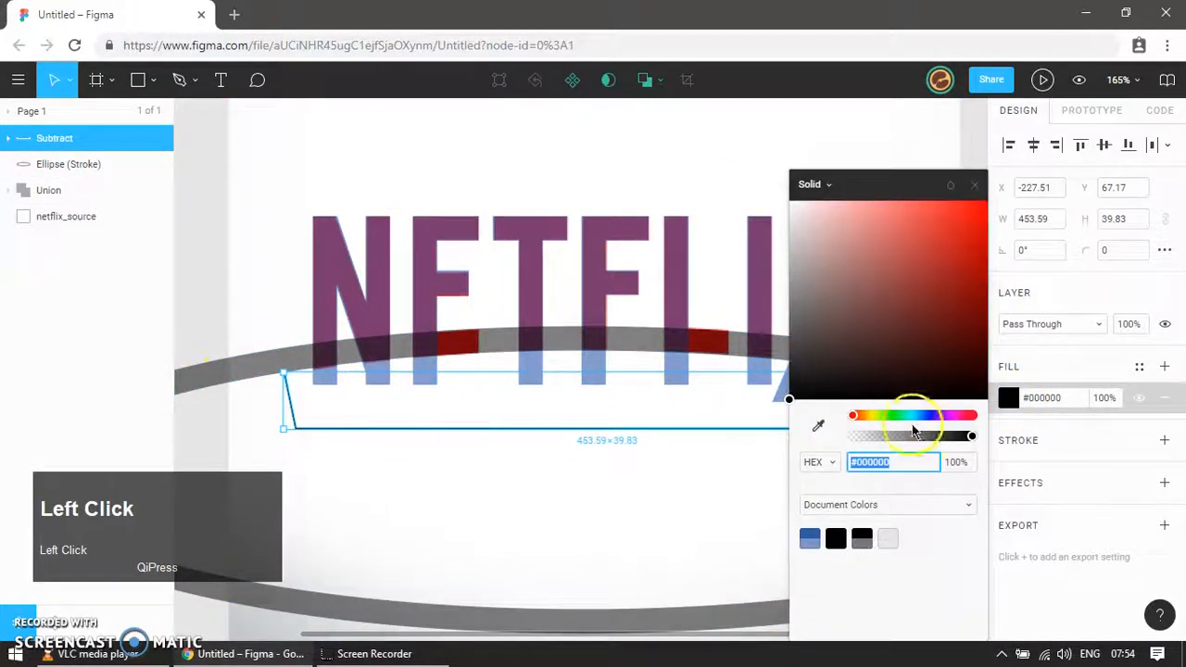
{"action": "left_click", "coordinate": [891, 417]}
{"action": "left_click", "coordinate": [931, 270]}
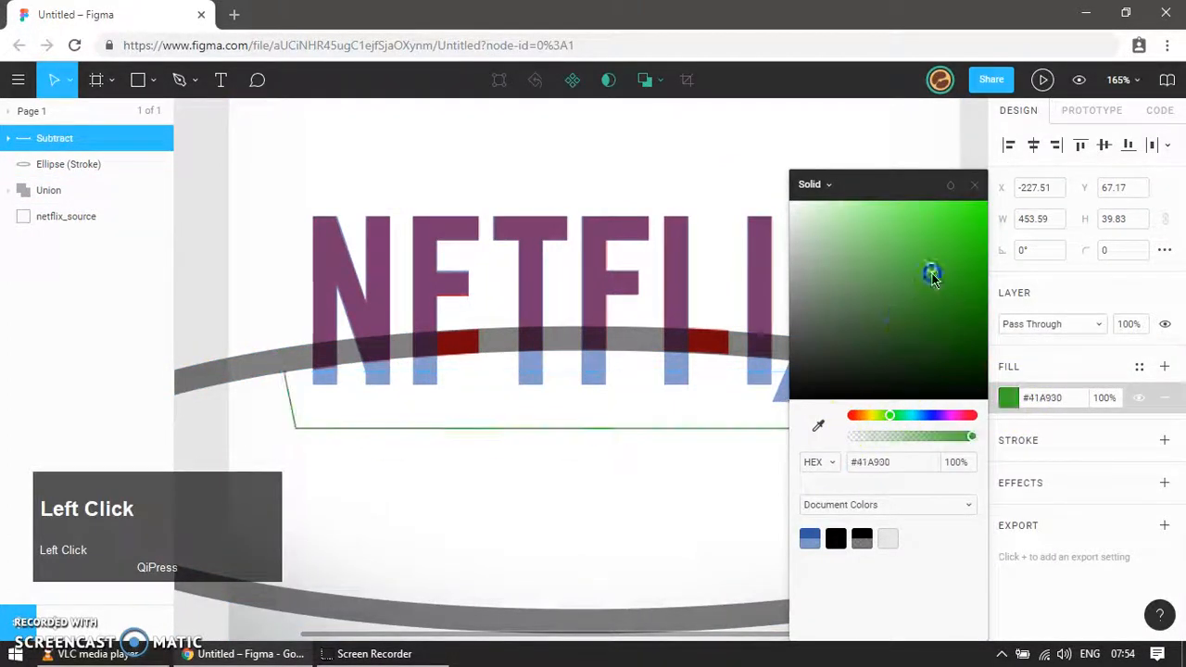
{"action": "key", "text": "Escape"}
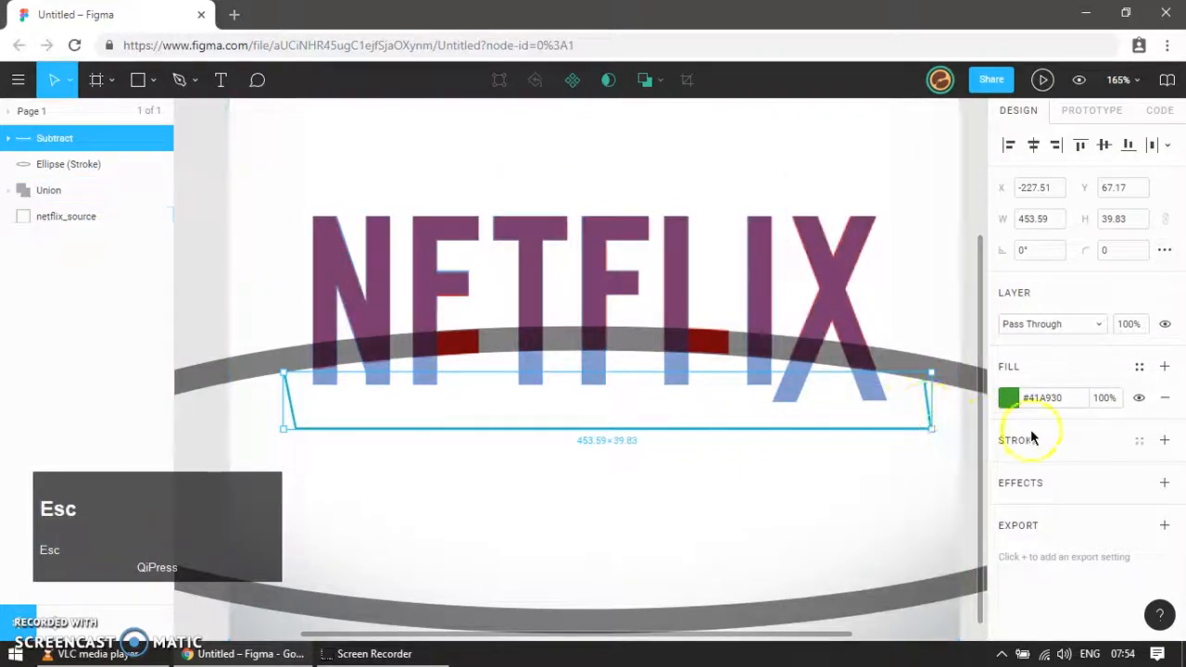
- Replace the subtracted shape's fill with a new one coloured #934646 and deselect the shape
{"action": "left_click", "coordinate": [1168, 398]}
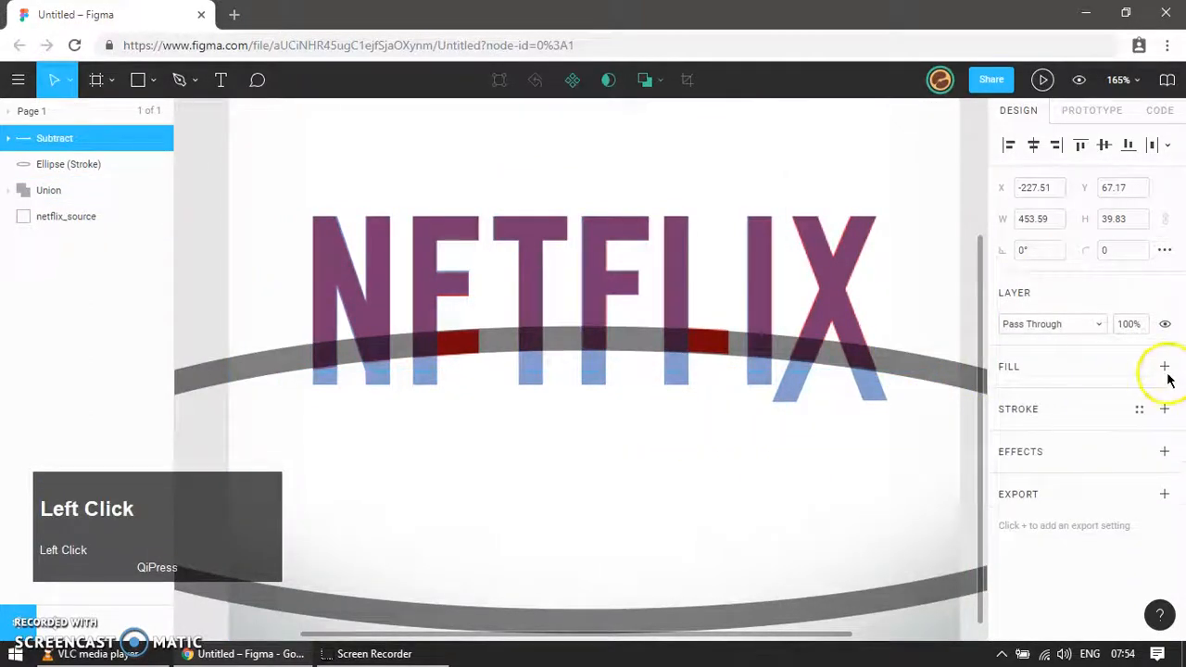
{"action": "left_click", "coordinate": [1165, 366]}
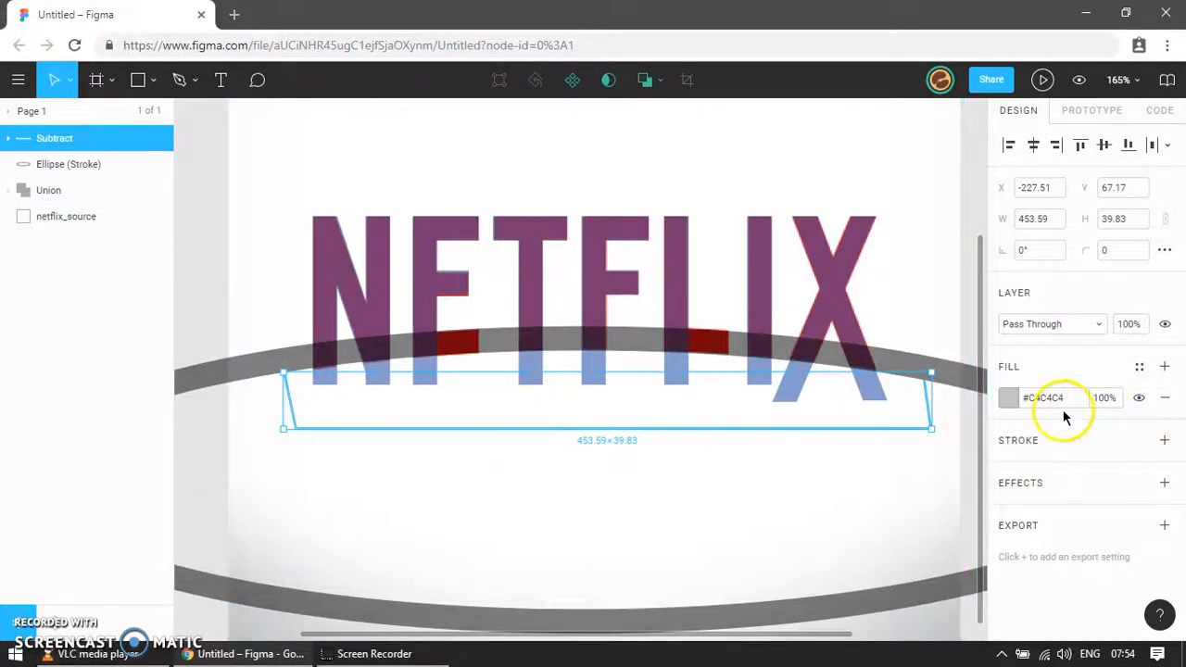
{"action": "left_click", "coordinate": [1007, 399]}
{"action": "left_click", "coordinate": [893, 289]}
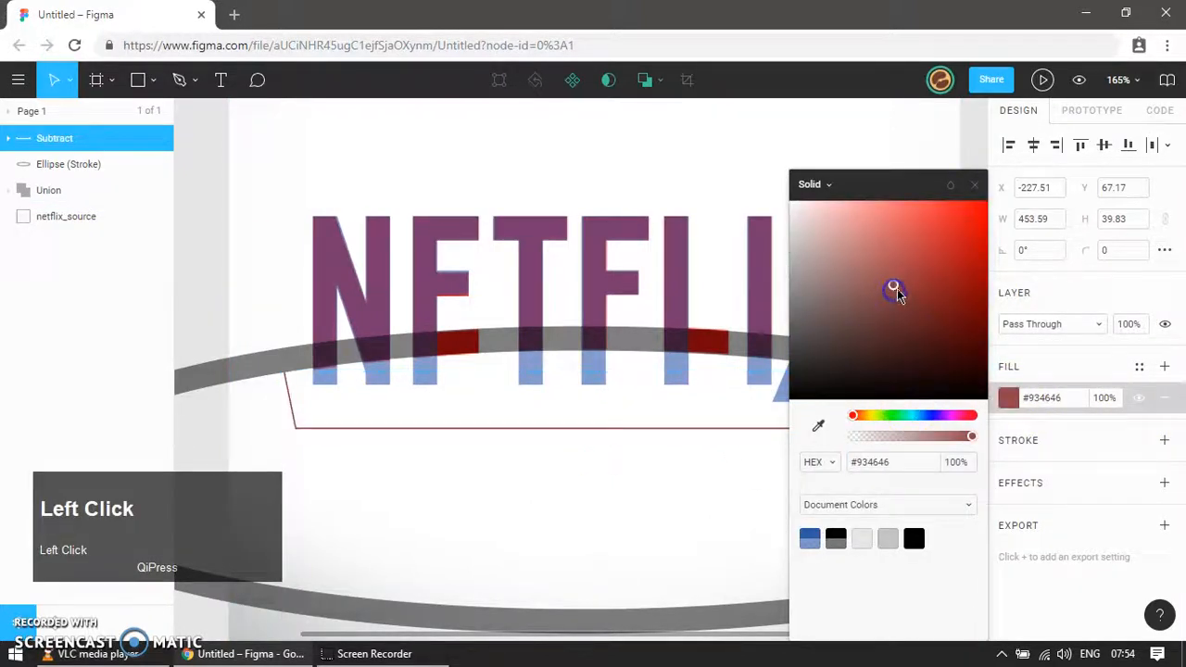
{"action": "left_click", "coordinate": [115, 275]}
{"action": "left_click", "coordinate": [168, 260]}
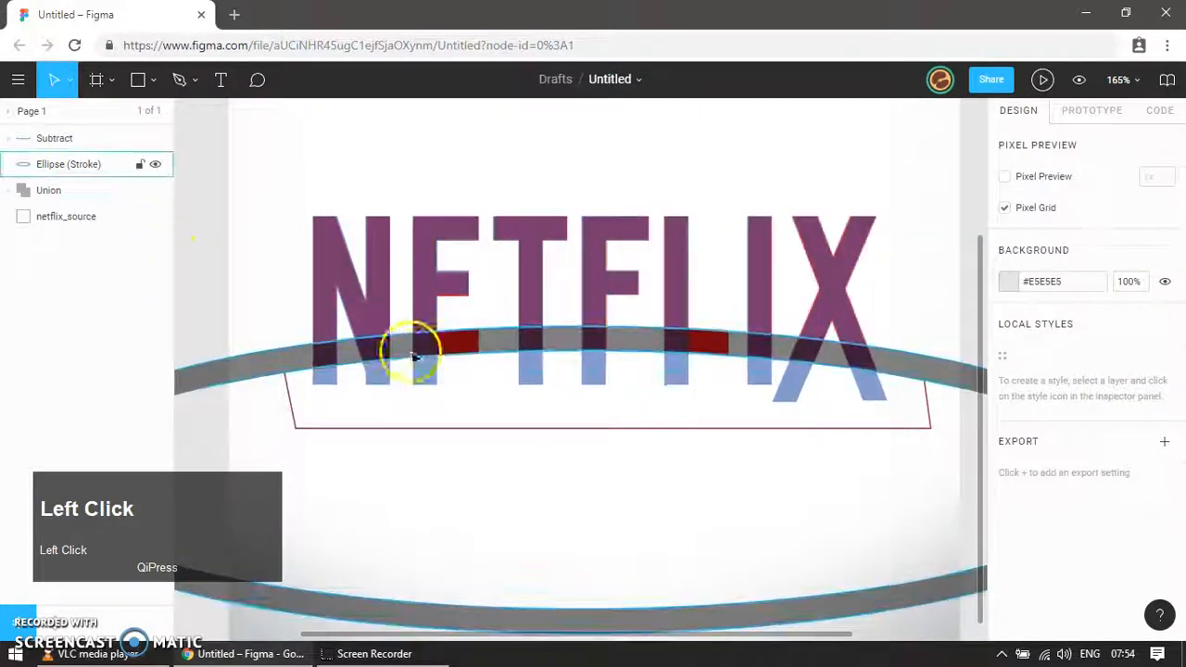
- Undo the fill changes, the subtraction and the ring's duplication
{"action": "key", "text": "ctrl+z"}
{"action": "key", "text": "ctrl+z"}
{"action": "key", "text": "ctrl+z"}
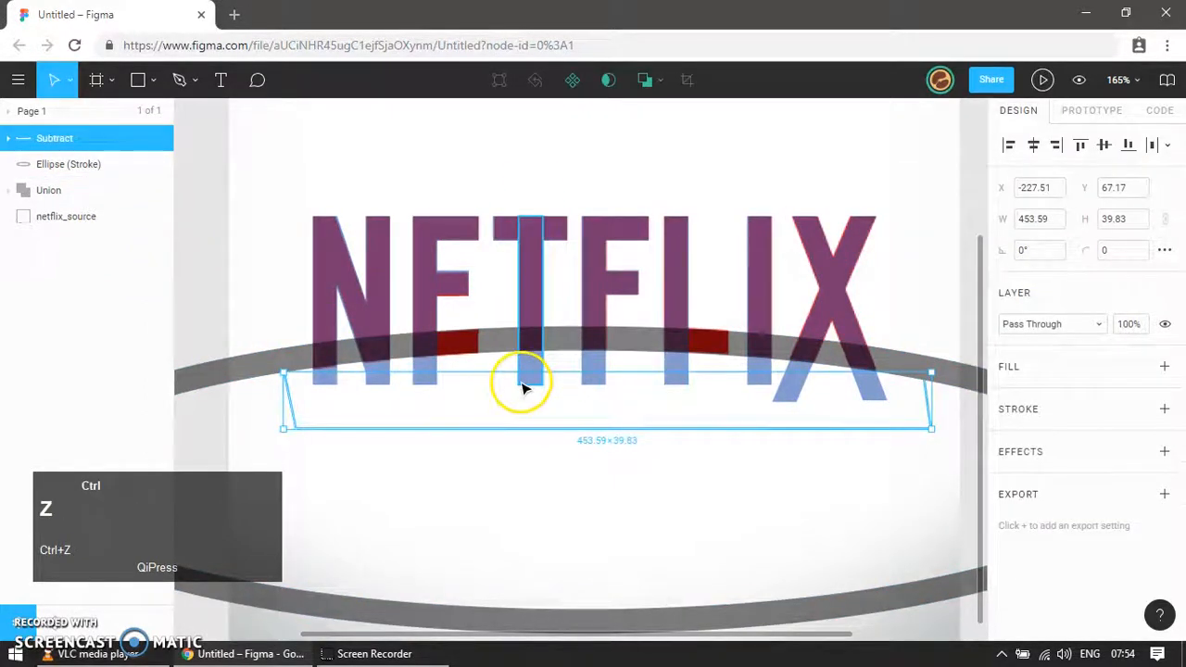
{"action": "key", "text": "ctrl+z"}
{"action": "key", "text": "ctrl+z"}
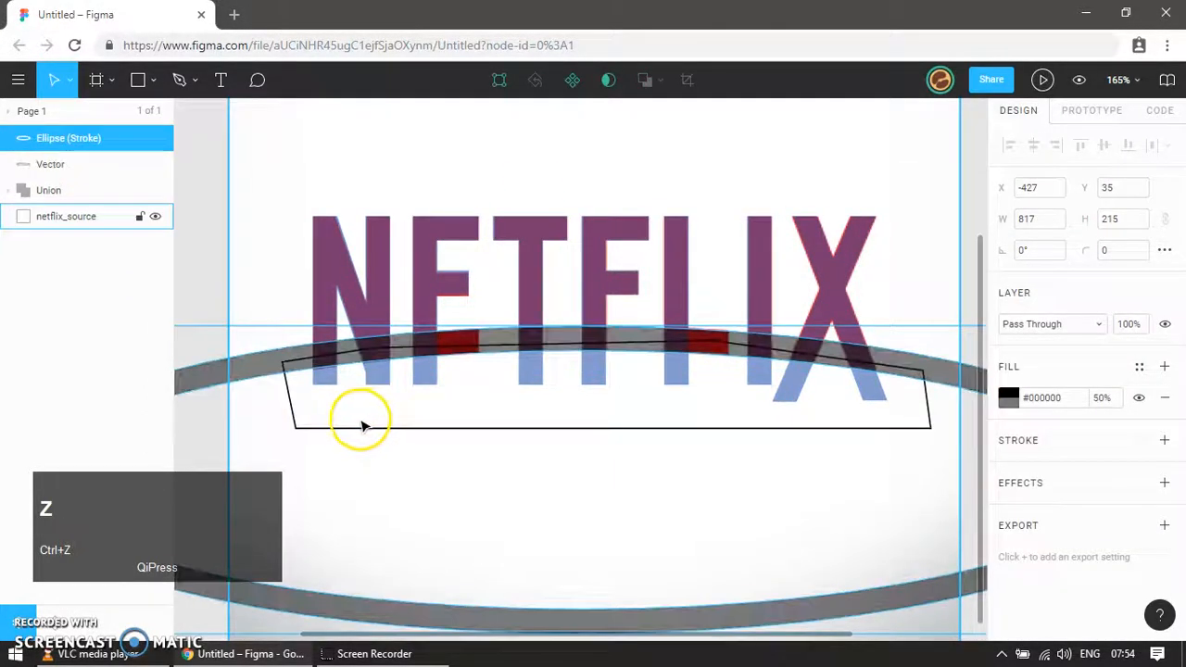
- Remove the stroke from the Pen-drawn cutter outline and give it a #C4C4C4 fill
{"action": "left_click", "coordinate": [357, 425]}
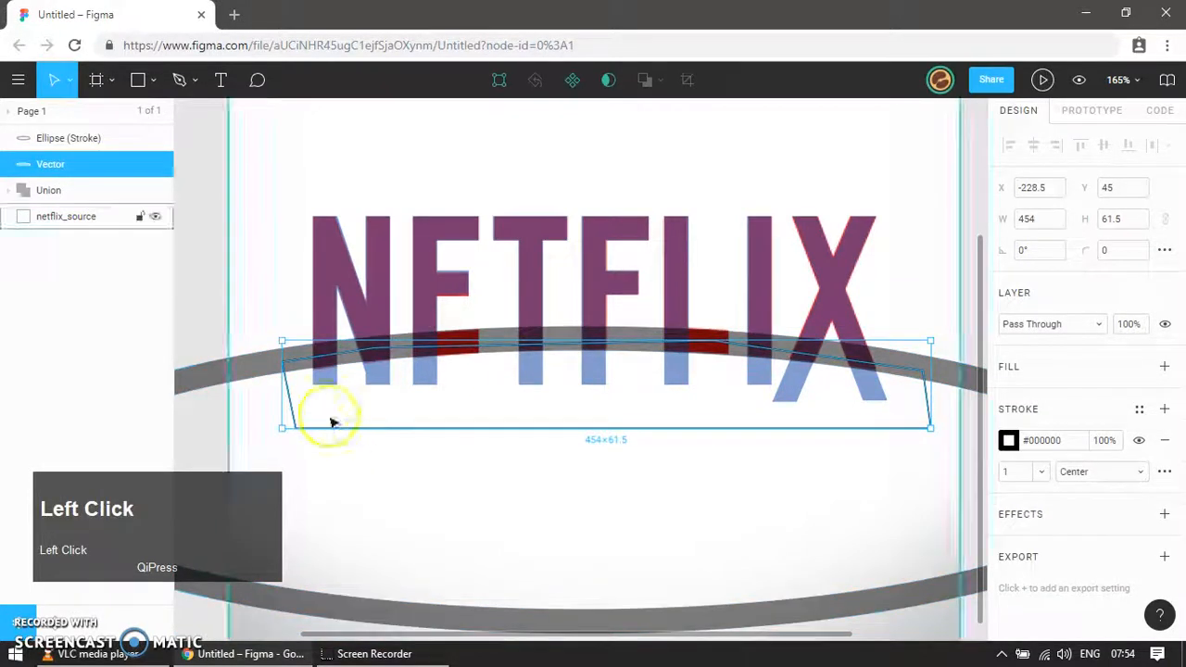
{"action": "left_click", "coordinate": [1164, 440]}
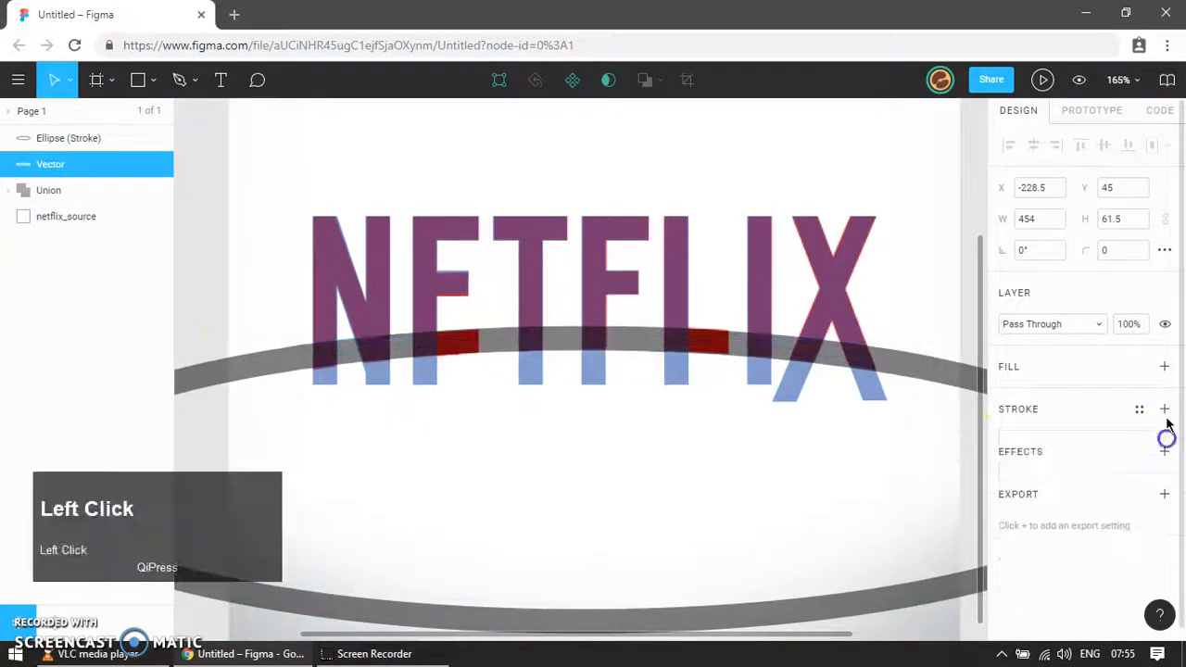
{"action": "left_click", "coordinate": [1165, 367]}
{"action": "left_click", "coordinate": [277, 364]}
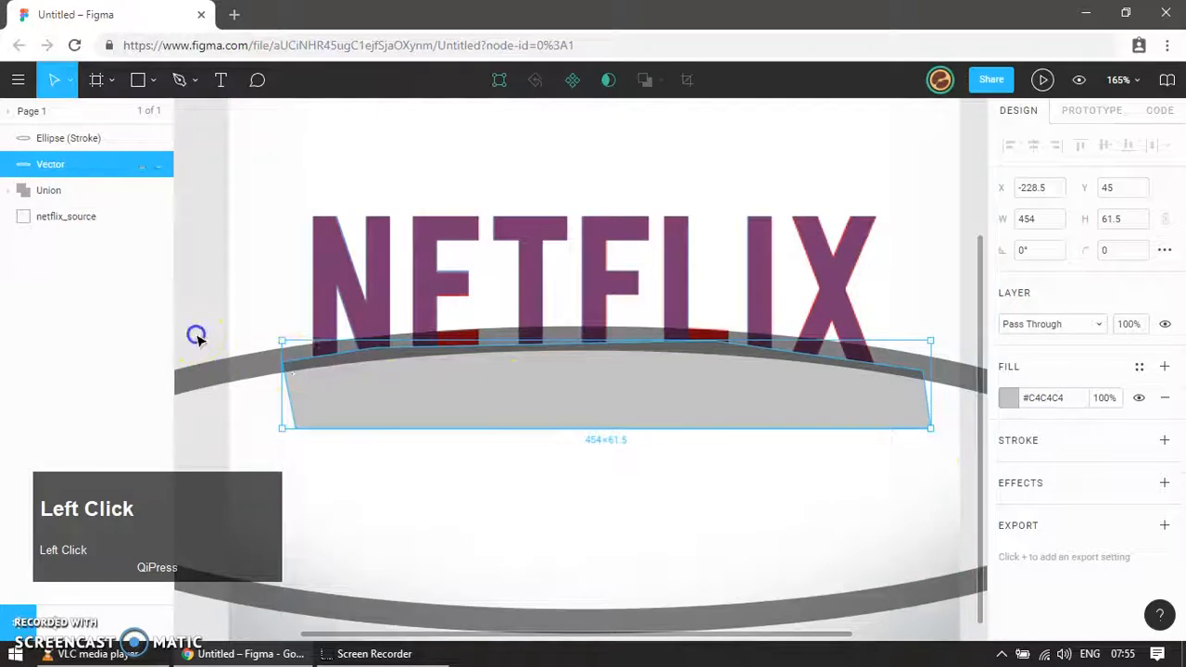
- Duplicate the ellipse ring and subtract the copy from the filled cutter shape
{"action": "left_click", "coordinate": [227, 377]}
{"action": "key", "text": "ctrl+d"}
{"action": "left_click", "coordinate": [766, 414], "text": "shift"}
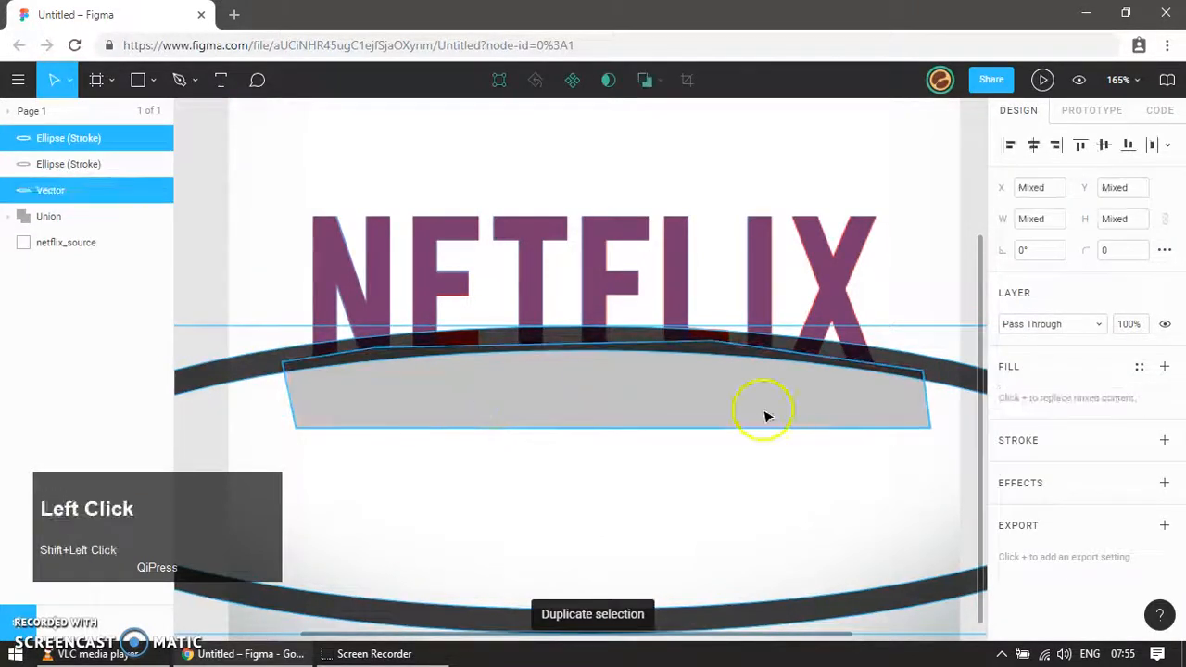
{"action": "left_click", "coordinate": [662, 81]}
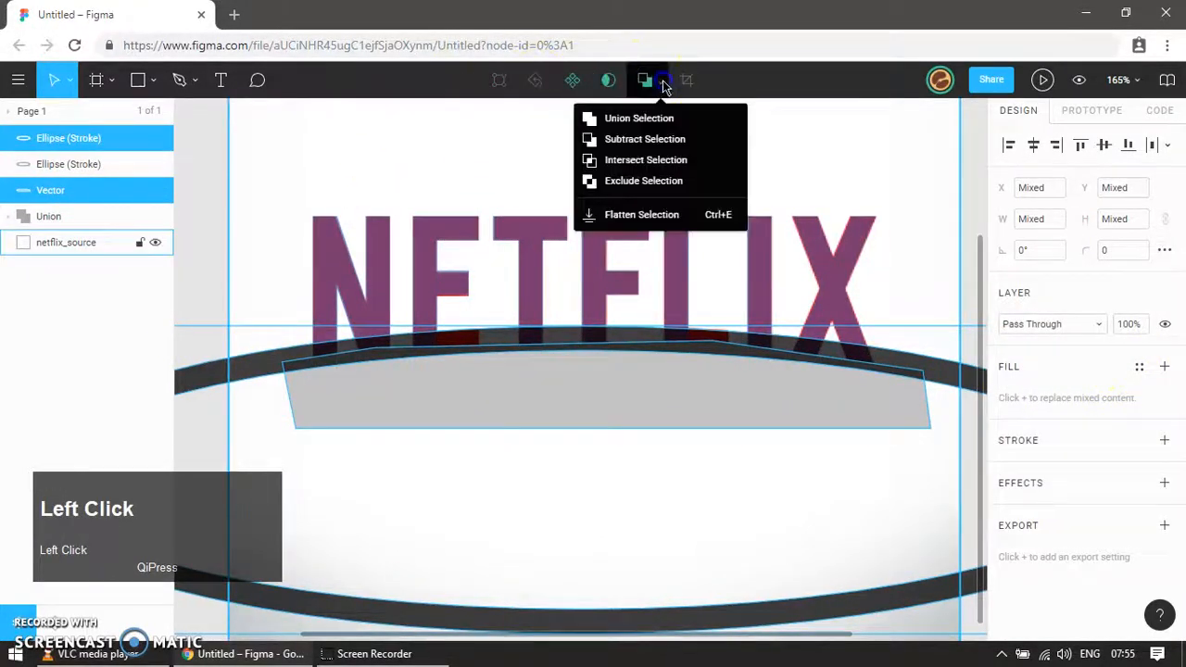
{"action": "left_click", "coordinate": [683, 139]}
{"action": "left_click_drag", "start_coordinate": [511, 392], "coordinate": [605, 469]}
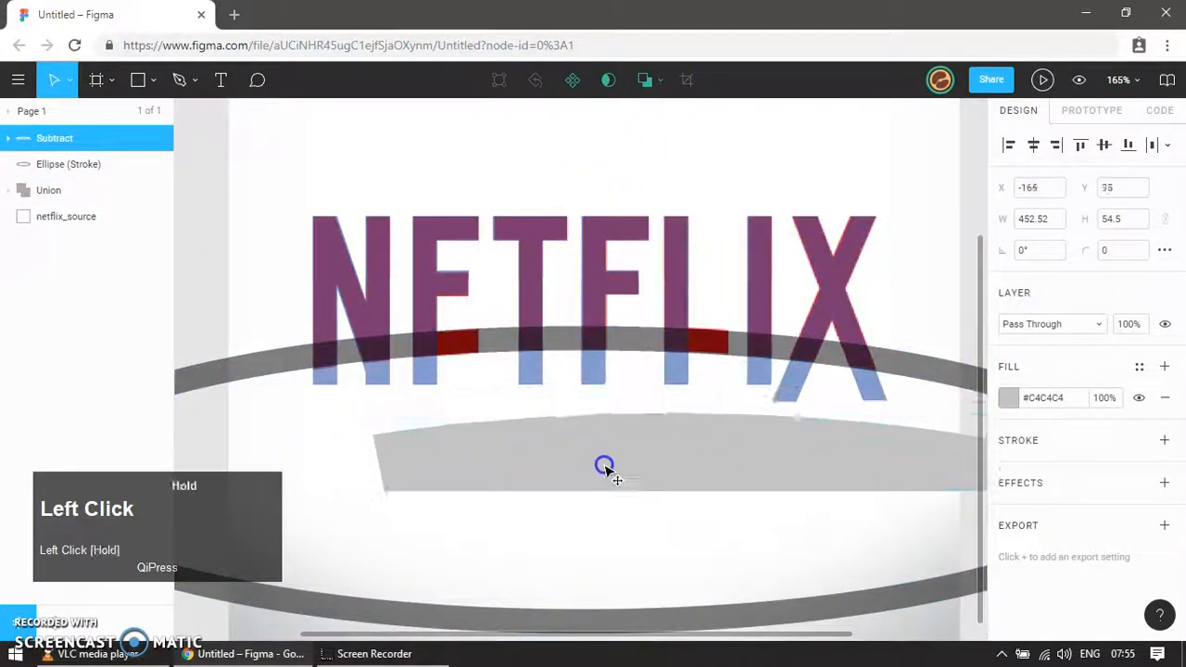
{"action": "key", "text": "ctrl+z"}
{"action": "left_click", "coordinate": [828, 257]}
{"action": "left_click_drag", "start_coordinate": [828, 257], "coordinate": [846, 336]}
{"action": "key", "text": "ctrl+z"}
- Subtract the curved cutter from the united letters to trim their bottom edge
{"action": "left_click", "coordinate": [675, 388]}
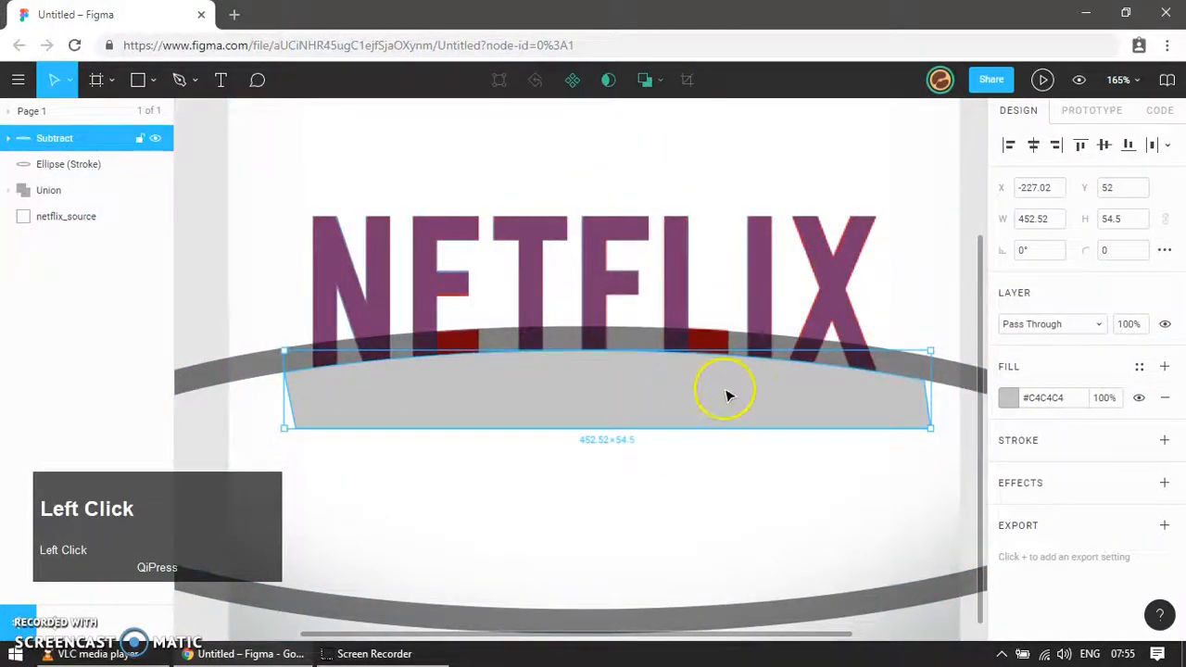
{"action": "left_click", "coordinate": [821, 251], "text": "shift"}
{"action": "left_click", "coordinate": [643, 80]}
{"action": "left_click_drag", "start_coordinate": [608, 284], "coordinate": [651, 176]}
{"action": "key", "text": "ctrl+z"}
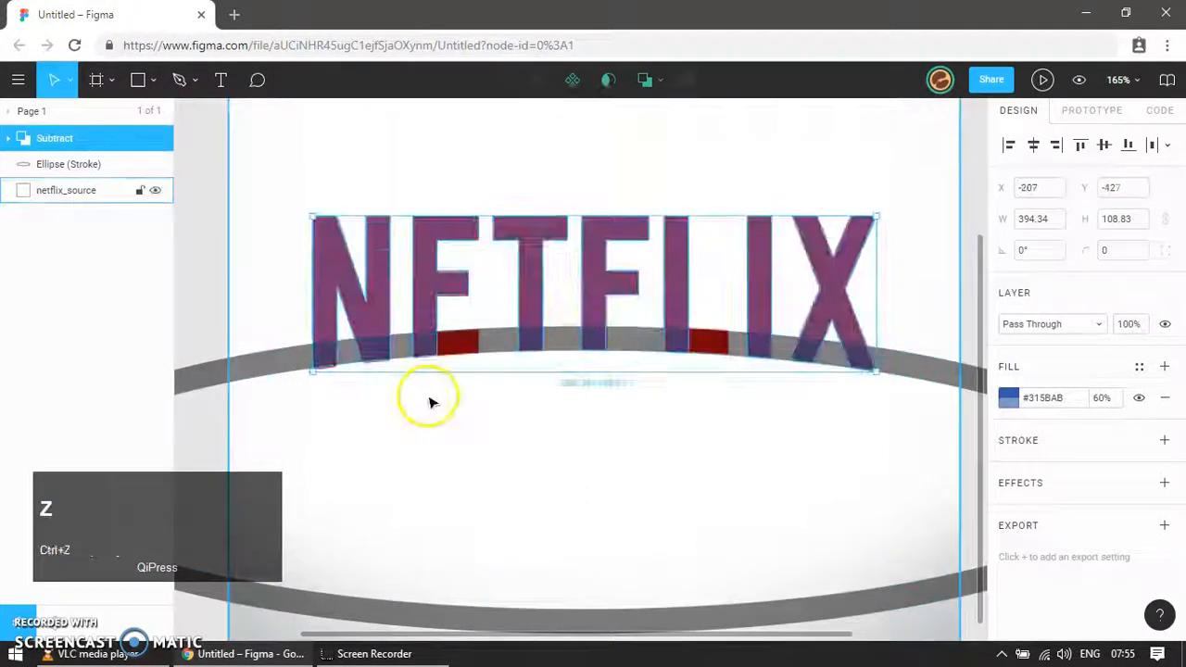
{"action": "key", "text": "z"}
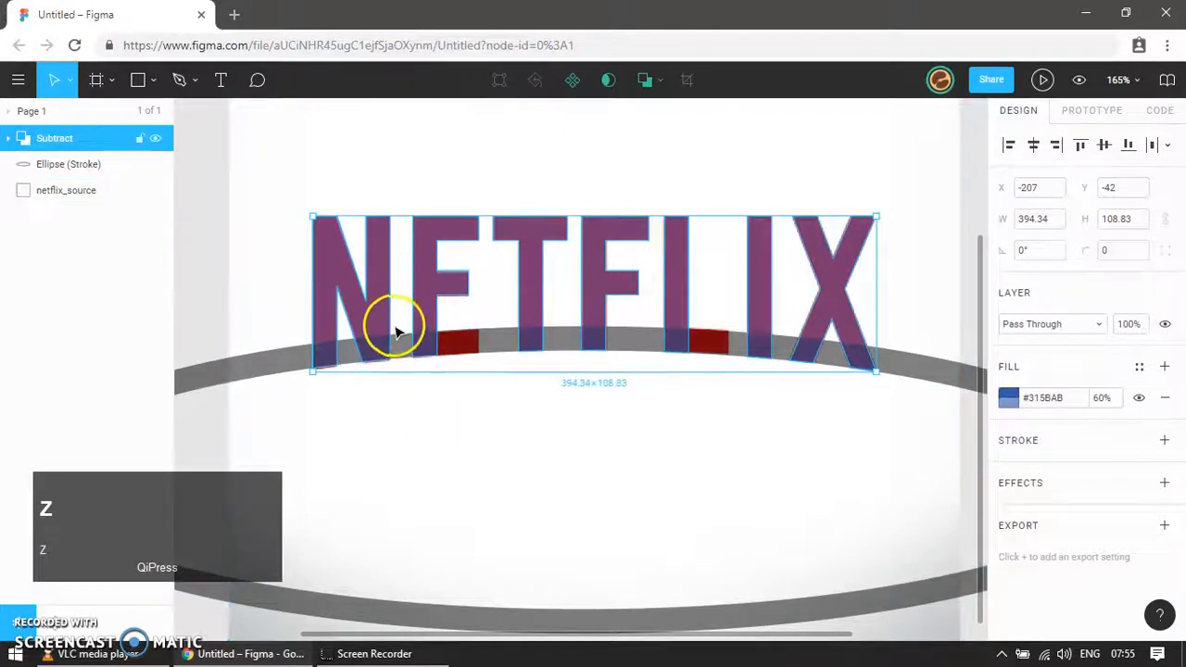
- Duplicate the ring and draw a rectangle about 36 × 38 over the foot of the E, overlapping its stem
{"action": "left_click", "coordinate": [945, 373]}
{"action": "key", "text": "ctrl+d"}
{"action": "key", "text": "z"}
{"action": "key", "text": "z"}
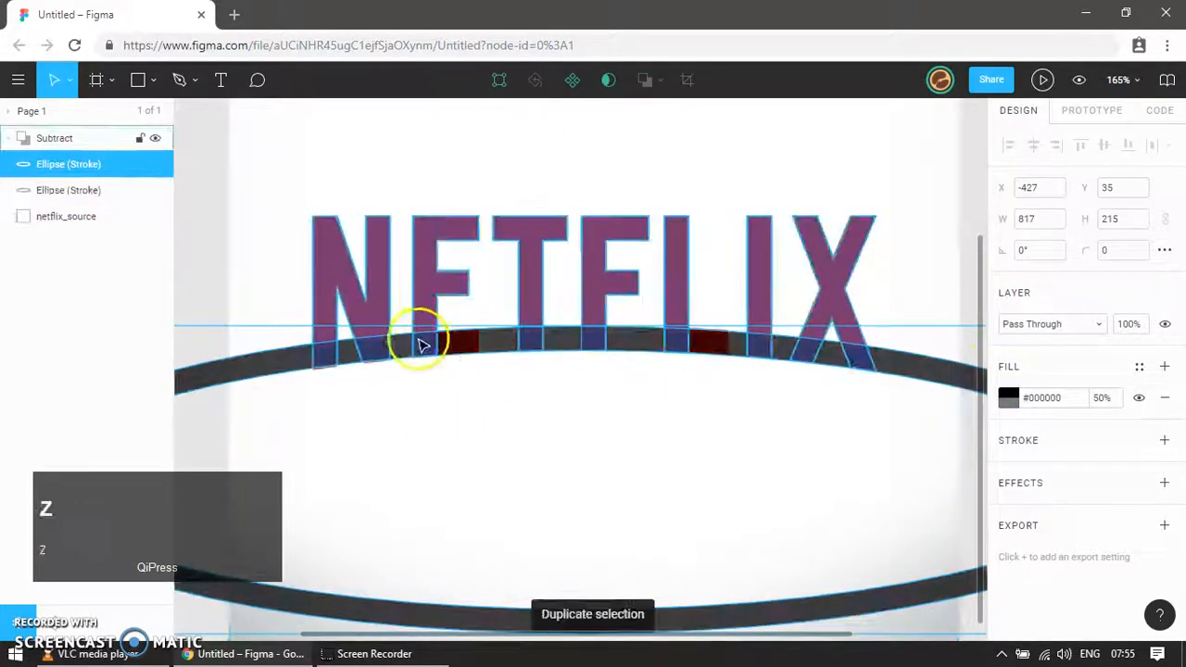
{"action": "left_click_drag", "start_coordinate": [405, 277], "coordinate": [537, 418]}
{"action": "key", "text": "r"}
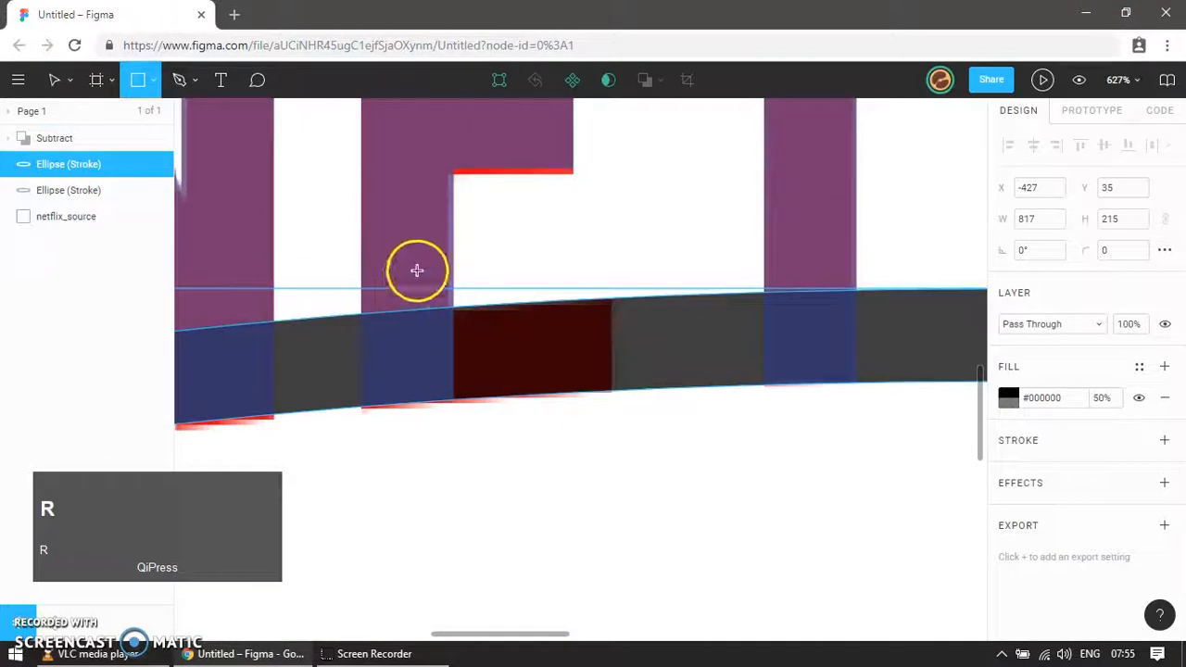
{"action": "left_click_drag", "start_coordinate": [416, 244], "coordinate": [606, 452]}
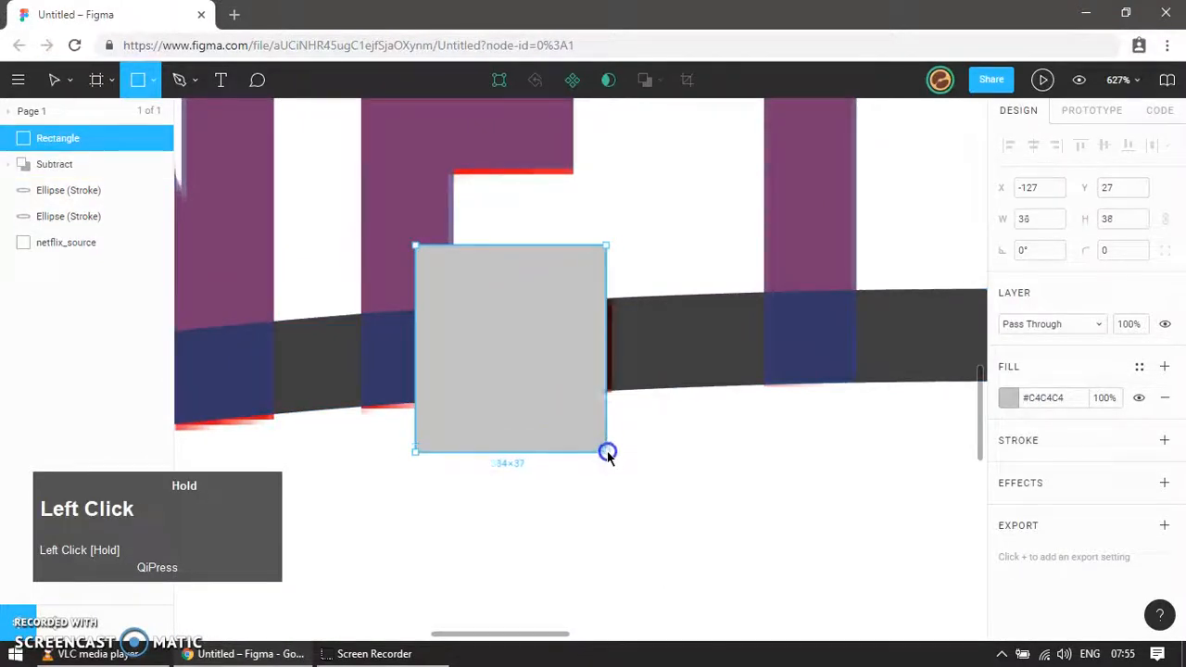
{"action": "key", "text": "v"}
- Intersect the rectangle with the ring copy to form the curved foot of the E
{"action": "left_click", "coordinate": [688, 337], "text": "shift"}
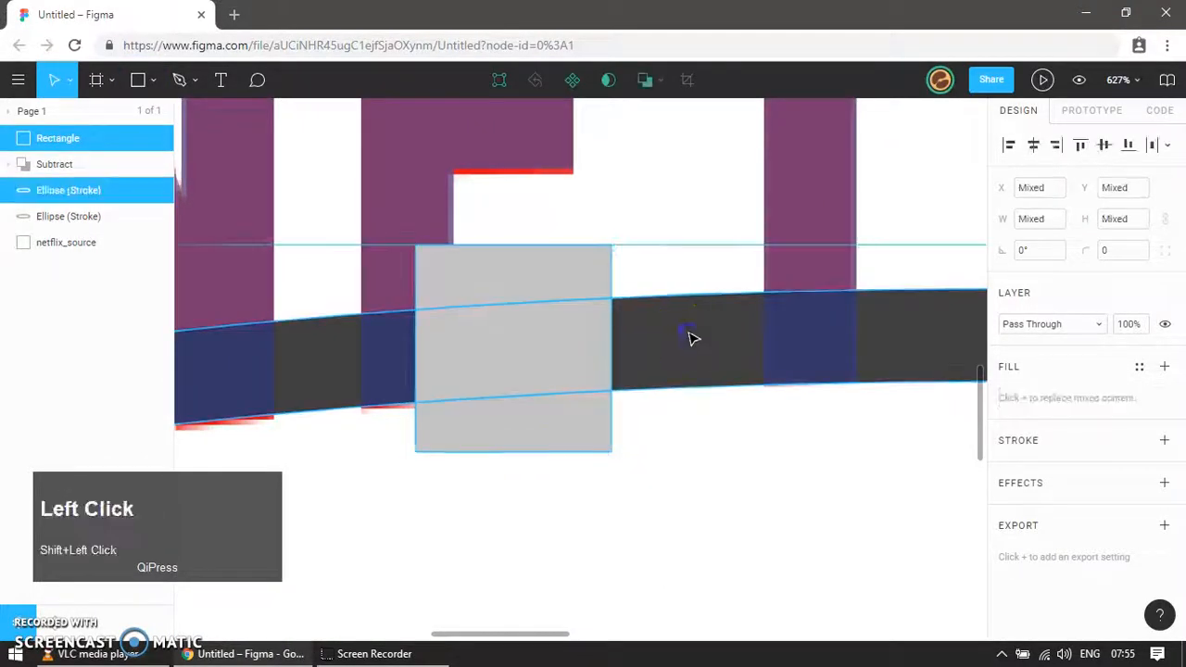
{"action": "left_click", "coordinate": [665, 86]}
{"action": "left_click", "coordinate": [661, 159]}
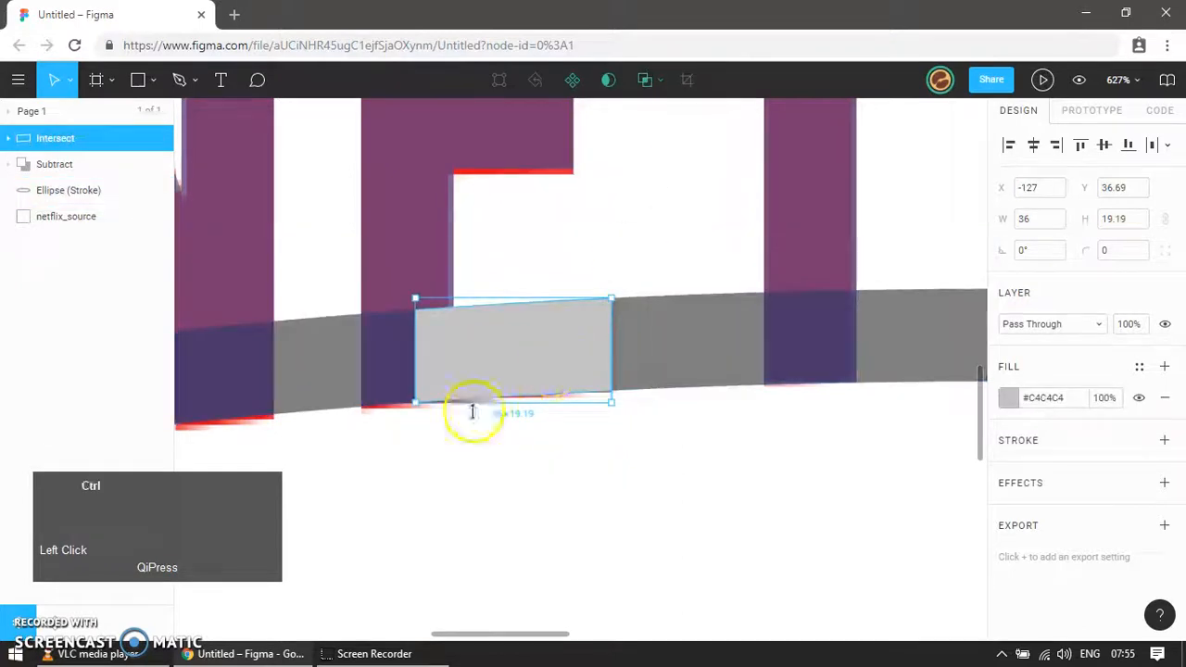
- Draw a rectangle over the foot of the L and intersect it with the remaining ring
{"action": "scroll", "coordinate": [462, 424], "scroll_direction": "down", "scroll_amount": 5, "text": "ctrl"}
{"action": "scroll", "coordinate": [462, 424], "scroll_direction": "down", "scroll_amount": 1, "text": "ctrl"}
{"action": "key", "text": "z"}
{"action": "left_click_drag", "start_coordinate": [662, 367], "coordinate": [769, 461]}
{"action": "key", "text": "r"}
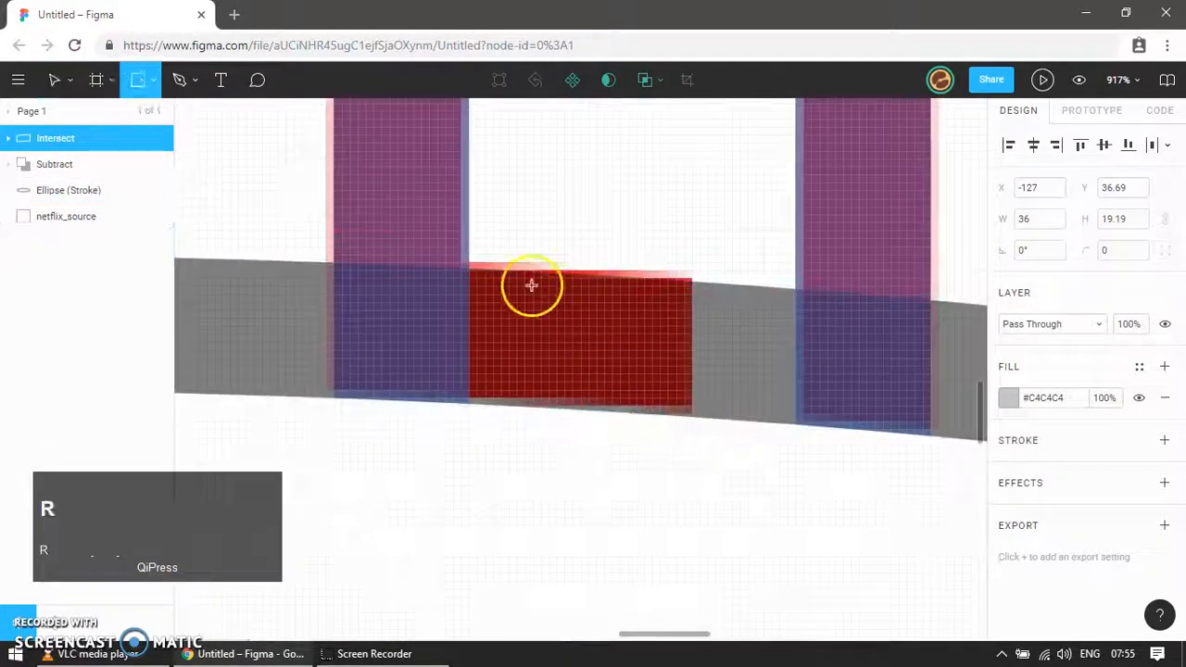
{"action": "mouse_move", "coordinate": [437, 215]}
{"action": "left_mouse_down"}
{"action": "mouse_move", "coordinate": [606, 448]}
{"action": "mouse_move", "coordinate": [693, 508]}
{"action": "left_mouse_up"}
{"action": "left_click", "coordinate": [757, 334], "text": "shift"}
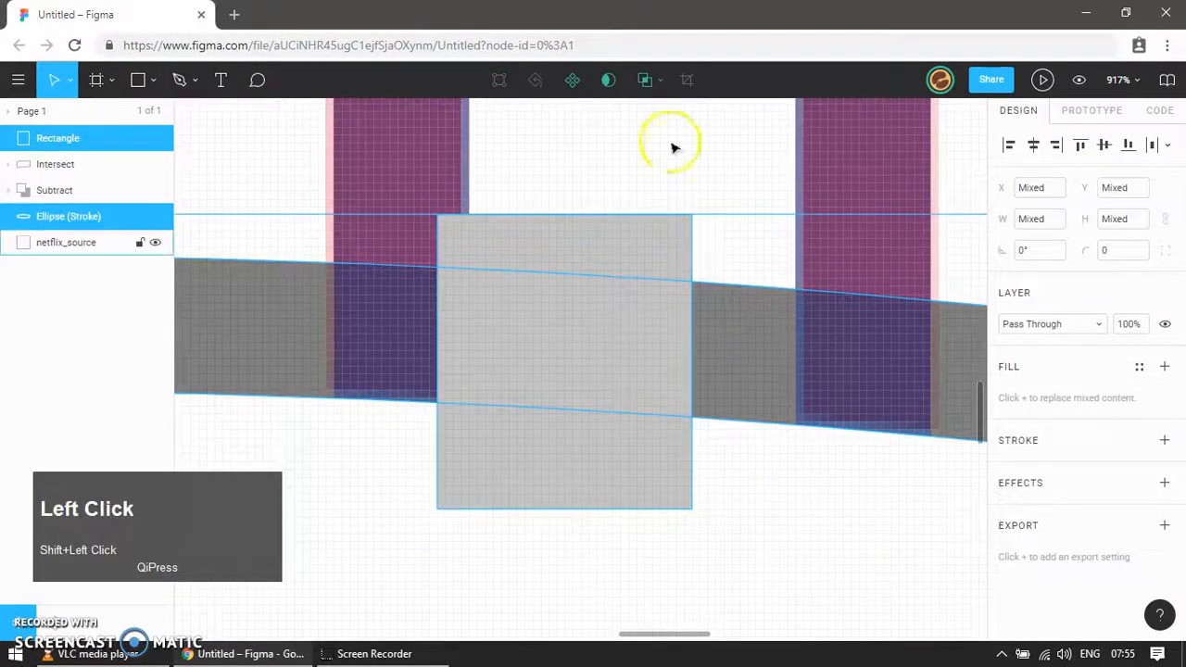
{"action": "left_click", "coordinate": [646, 81]}
- Unite the trimmed letters and the two curved feet into one shape
{"action": "scroll", "coordinate": [621, 436], "scroll_direction": "down", "scroll_amount": 10, "text": "ctrl"}
{"action": "left_click", "coordinate": [583, 548]}
{"action": "left_click", "coordinate": [429, 417]}
{"action": "left_click_drag", "start_coordinate": [197, 257], "coordinate": [276, 278]}
{"action": "left_click_drag", "start_coordinate": [511, 369], "coordinate": [719, 488]}
{"action": "left_click", "coordinate": [695, 468], "text": "shift"}
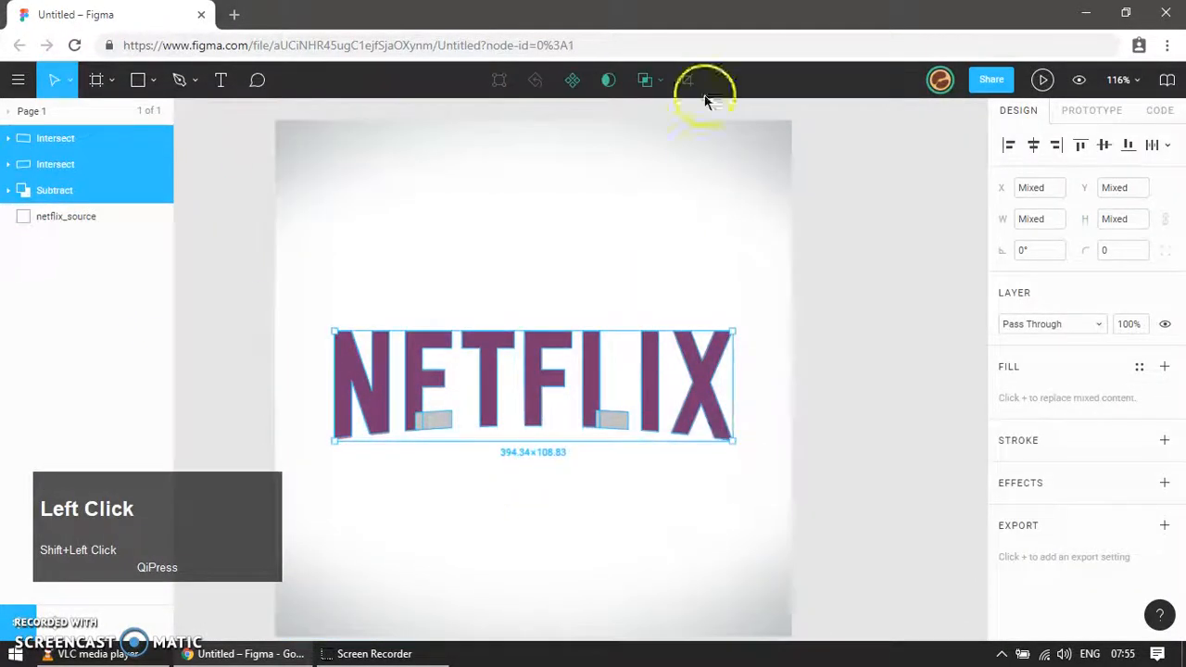
{"action": "left_click", "coordinate": [661, 83]}
{"action": "left_click", "coordinate": [664, 117]}
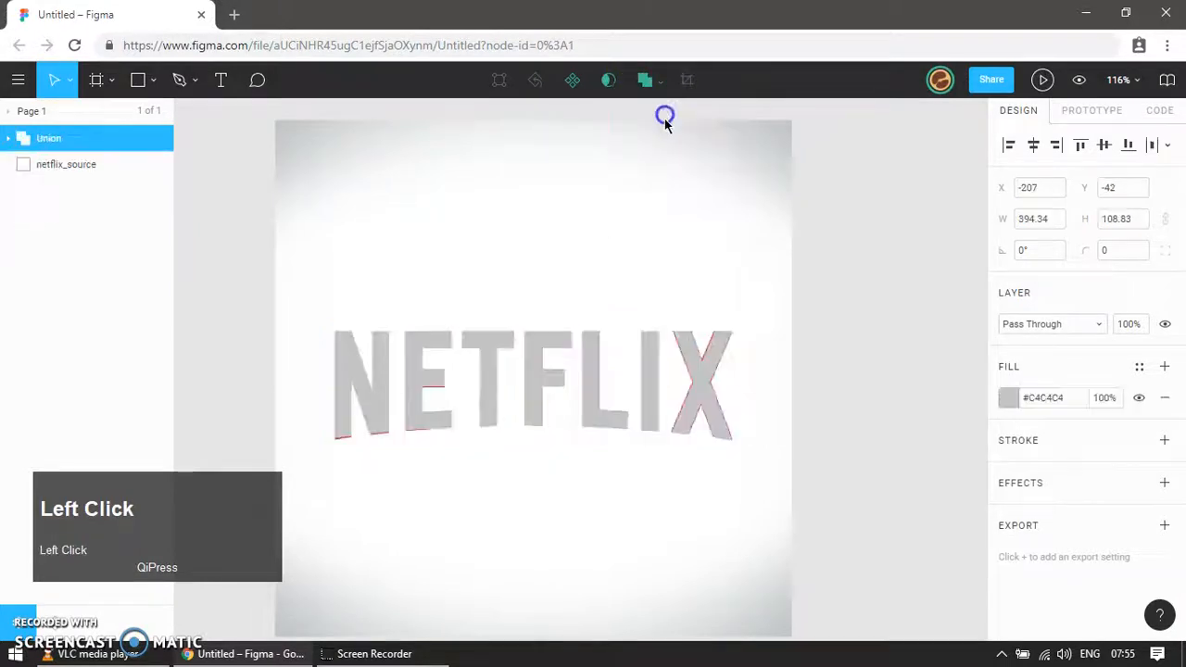
{"action": "left_click", "coordinate": [843, 400]}
{"action": "left_click_drag", "start_coordinate": [599, 421], "coordinate": [674, 428]}
{"action": "key", "text": "z"}
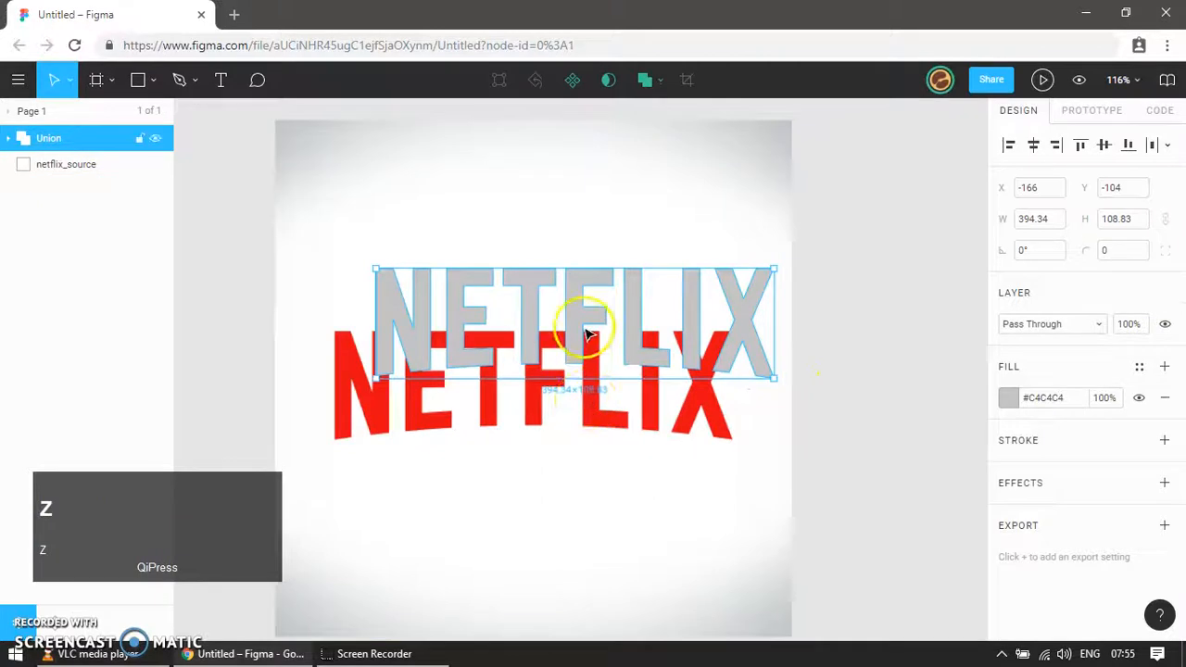
{"action": "left_click", "coordinate": [647, 353]}
{"action": "left_click_drag", "start_coordinate": [647, 354], "coordinate": [696, 395]}
{"action": "key", "text": "ctrl+z"}
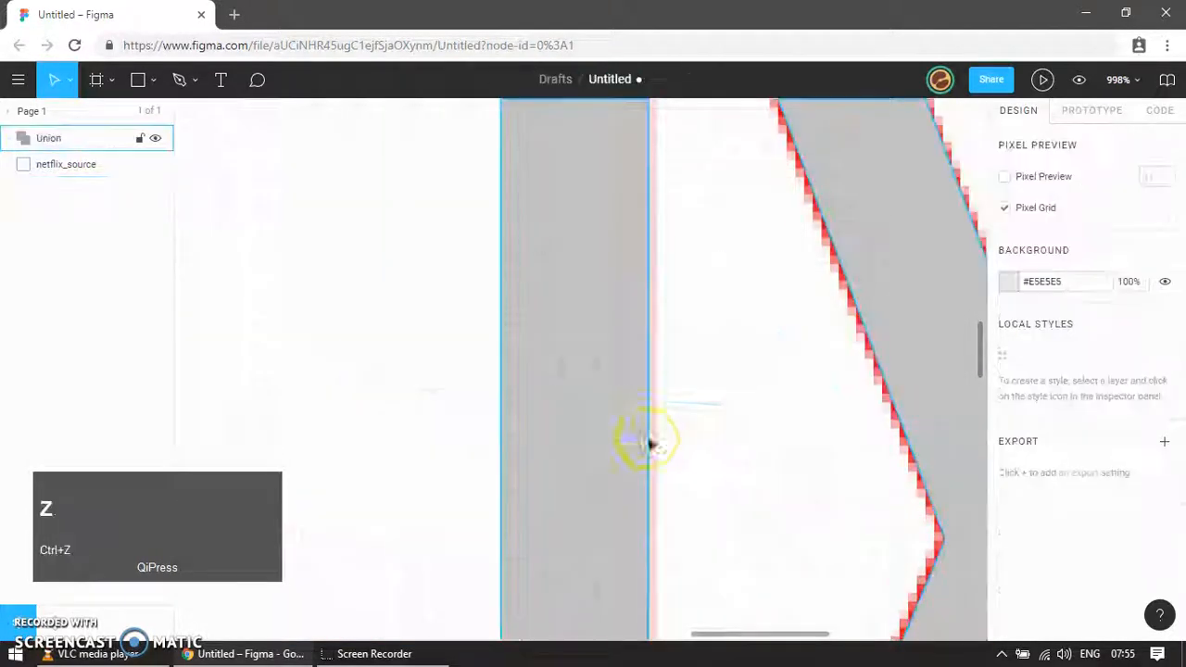
- Move the united wordmark off the source image onto the empty canvas beside it, at X 298
{"action": "scroll", "coordinate": [637, 426], "scroll_direction": "down", "scroll_amount": 3}
{"action": "scroll", "coordinate": [636, 420], "scroll_direction": "down", "scroll_amount": 10}
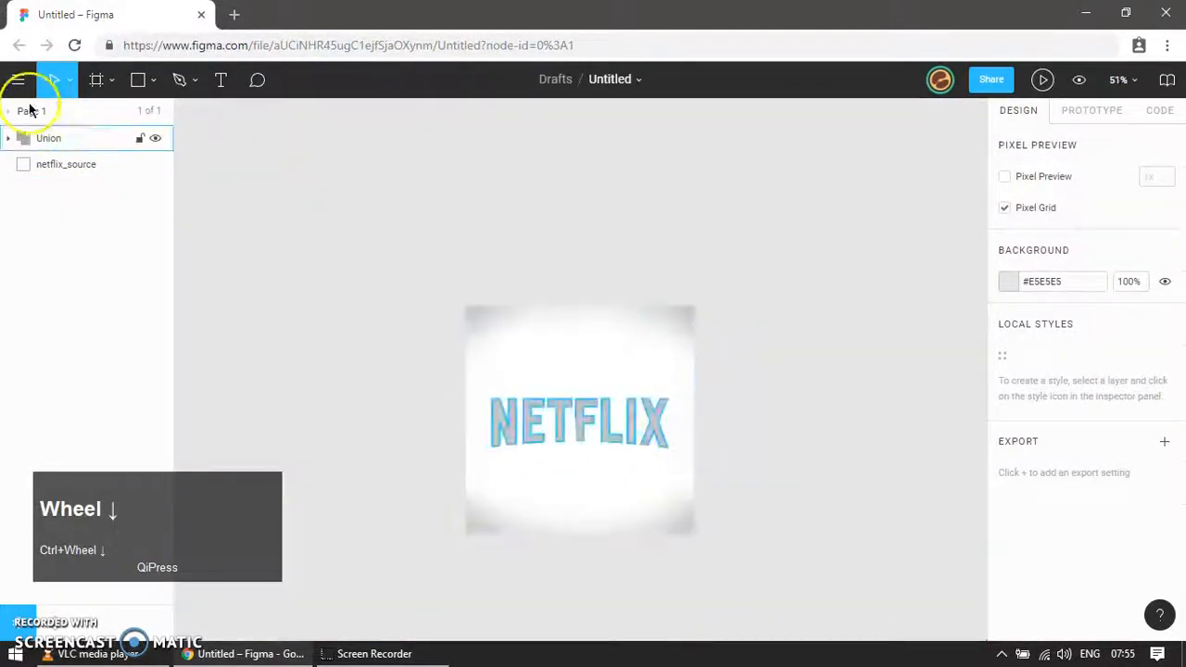
{"action": "left_click_drag", "start_coordinate": [547, 393], "coordinate": [780, 412]}
{"action": "left_click", "coordinate": [757, 476]}
{"action": "key", "text": "z"}
{"action": "left_click_drag", "start_coordinate": [465, 364], "coordinate": [912, 492]}
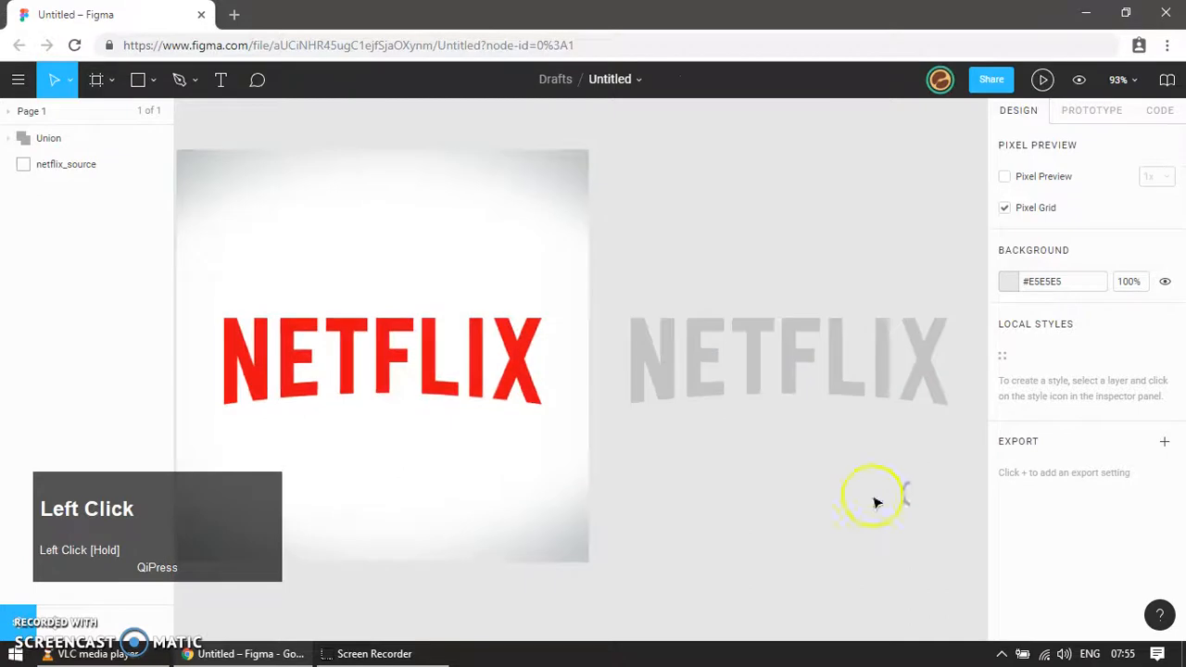
- Fill the united wordmark with red #E50914 sampled from the source logo and deselect it
{"action": "left_click", "coordinate": [854, 381]}
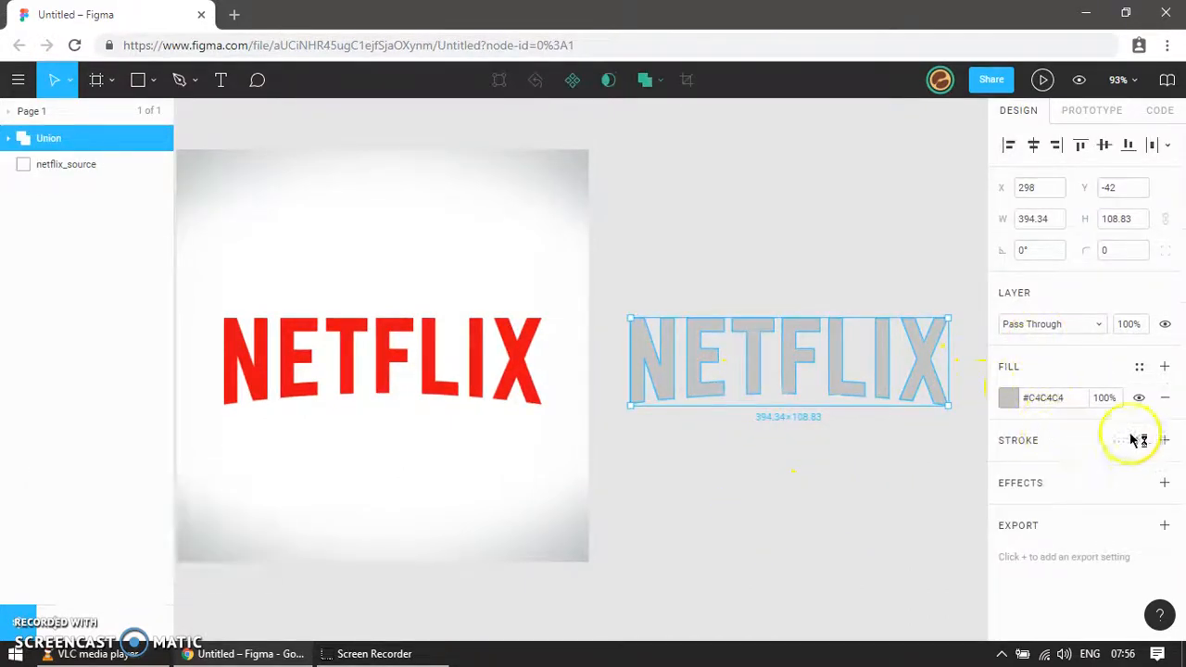
{"action": "left_click", "coordinate": [1008, 399]}
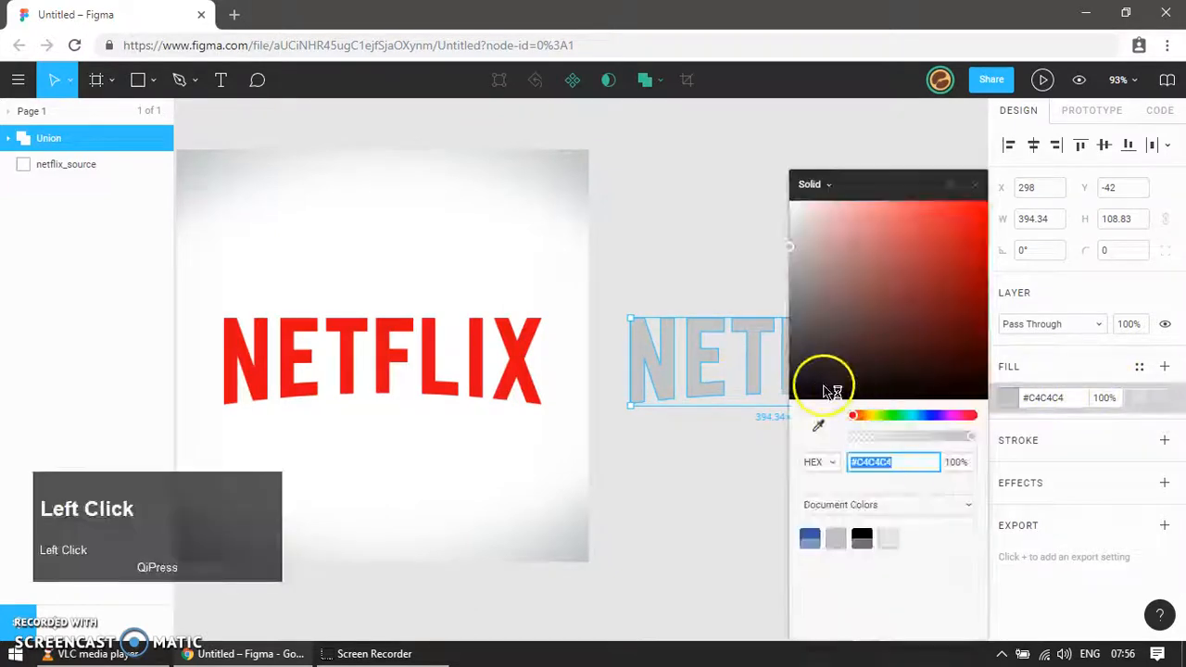
{"action": "left_click", "coordinate": [818, 425]}
{"action": "left_click", "coordinate": [516, 355]}
{"action": "left_click", "coordinate": [680, 238]}
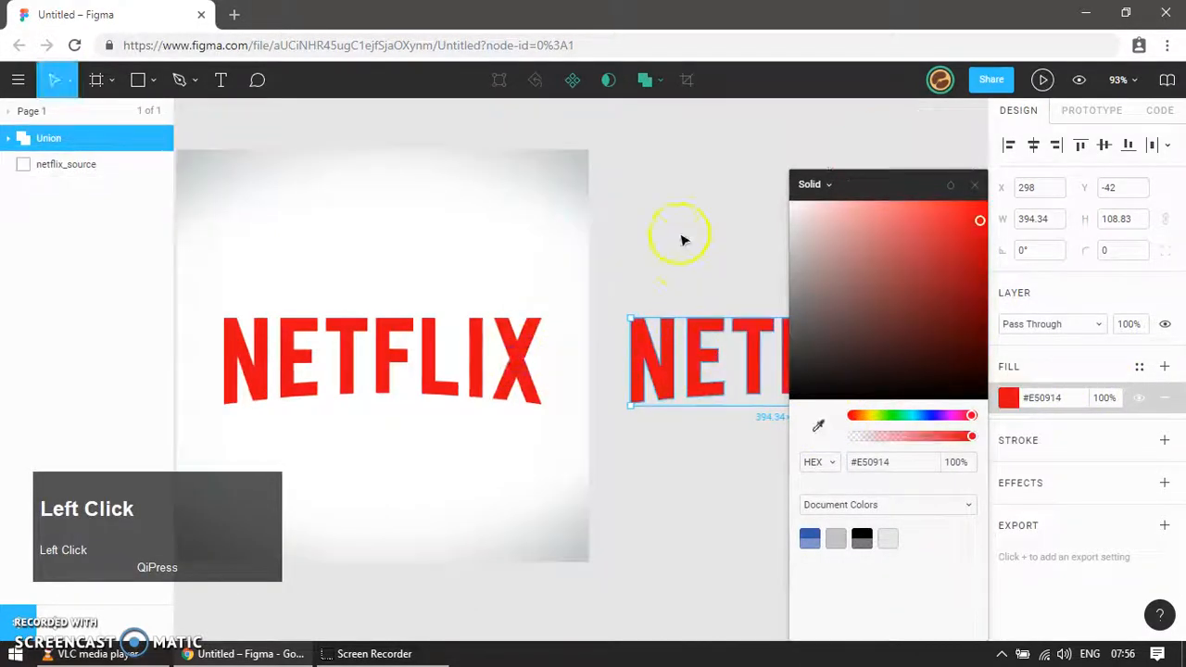
{"action": "left_click", "coordinate": [655, 240]}
{"action": "key", "text": "F8"}
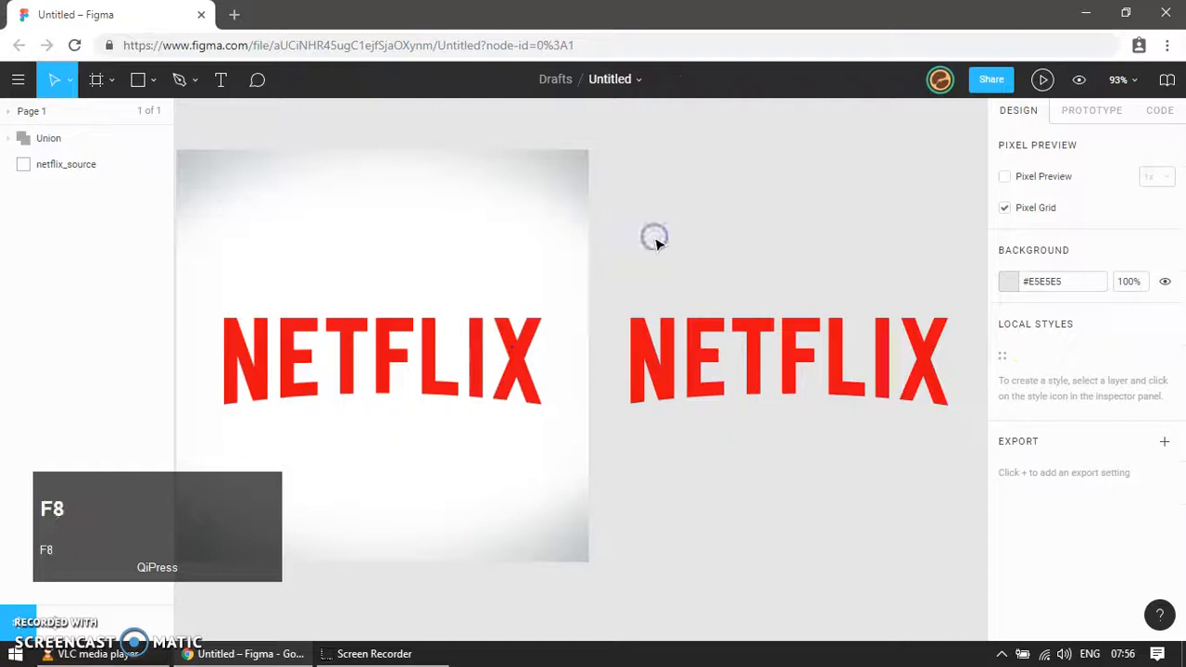
- Add the text label "original" above the recreated wordmark and set its font size to 40
{"action": "key", "text": "t"}
{"action": "left_click", "coordinate": [643, 258]}
{"action": "type", "text": "original"}
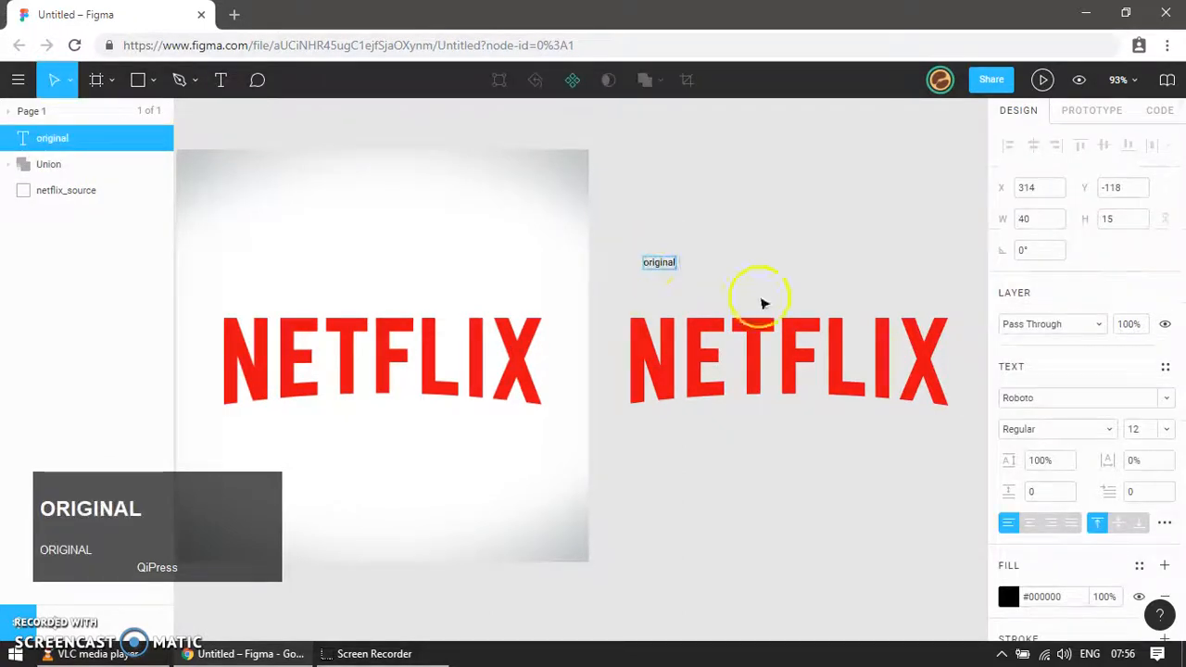
{"action": "key", "text": "ctrl+a"}
{"action": "left_click", "coordinate": [1135, 432]}
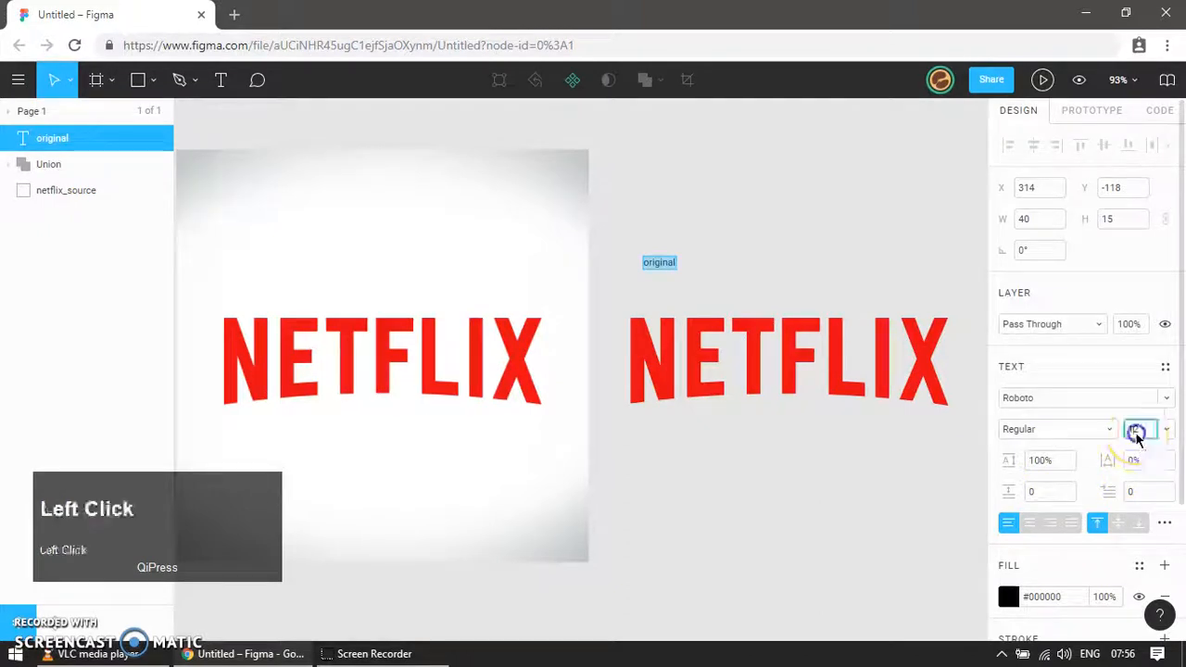
{"action": "type", "text": "40"}
{"action": "key", "text": "Return"}
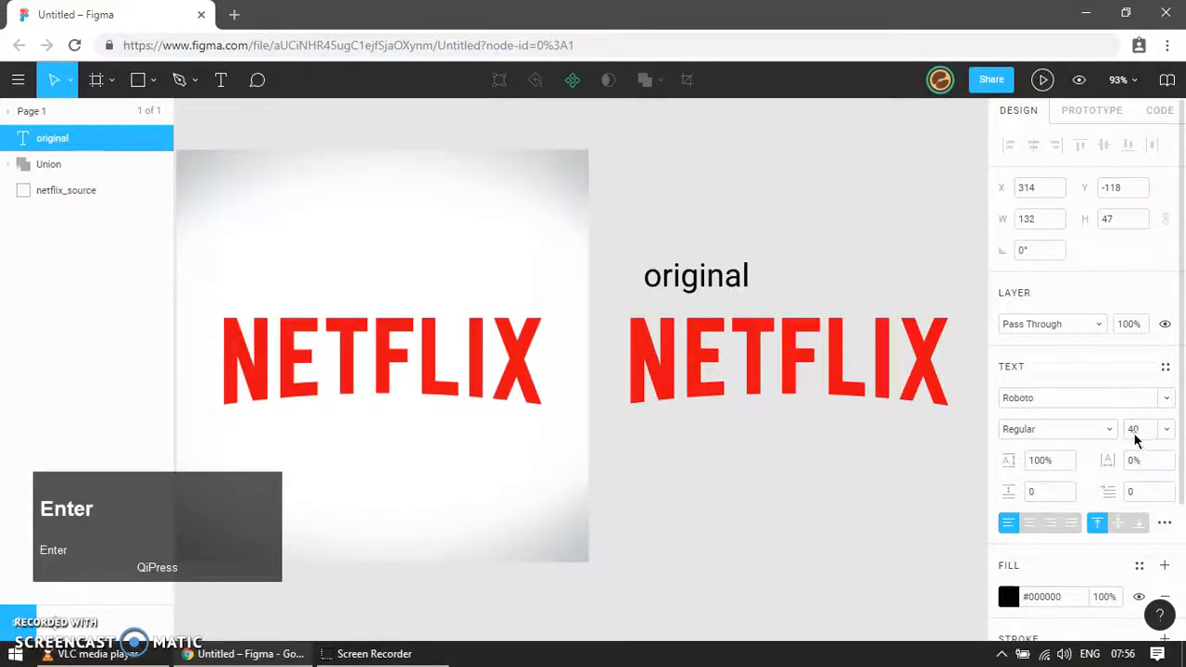
- Centre the label above the recreated wordmark and duplicate it, placing one copy above the source logo
{"action": "left_click", "coordinate": [843, 223]}
{"action": "left_click_drag", "start_coordinate": [713, 283], "coordinate": [803, 251]}
{"action": "key", "text": "ctrl+d"}
- Change the label above the recreated wordmark to "result" and deselect it
{"action": "double_click", "coordinate": [802, 251]}
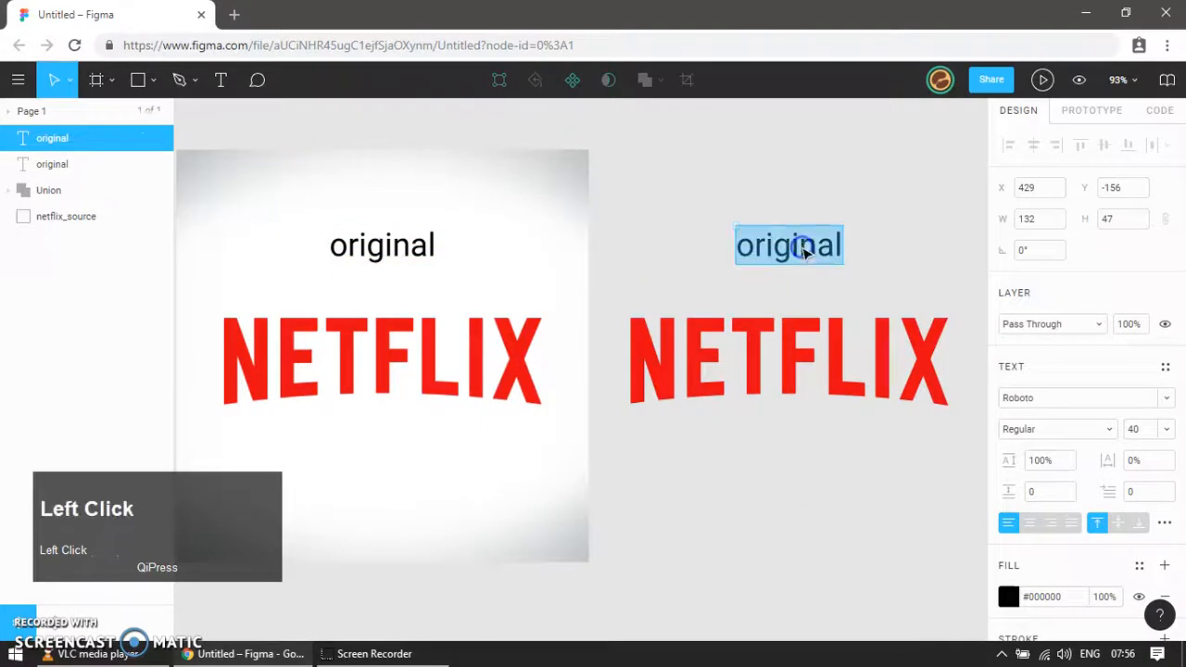
{"action": "type", "text": "result"}
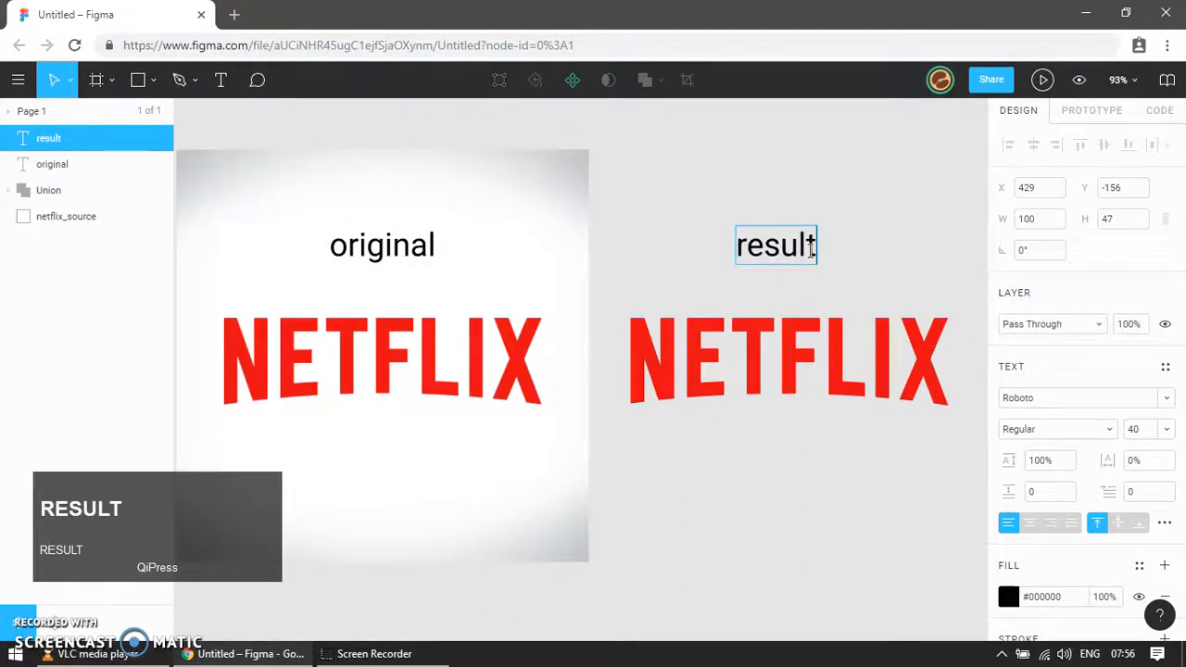
{"action": "left_click", "coordinate": [848, 189]}
{"action": "left_click", "coordinate": [724, 202]}
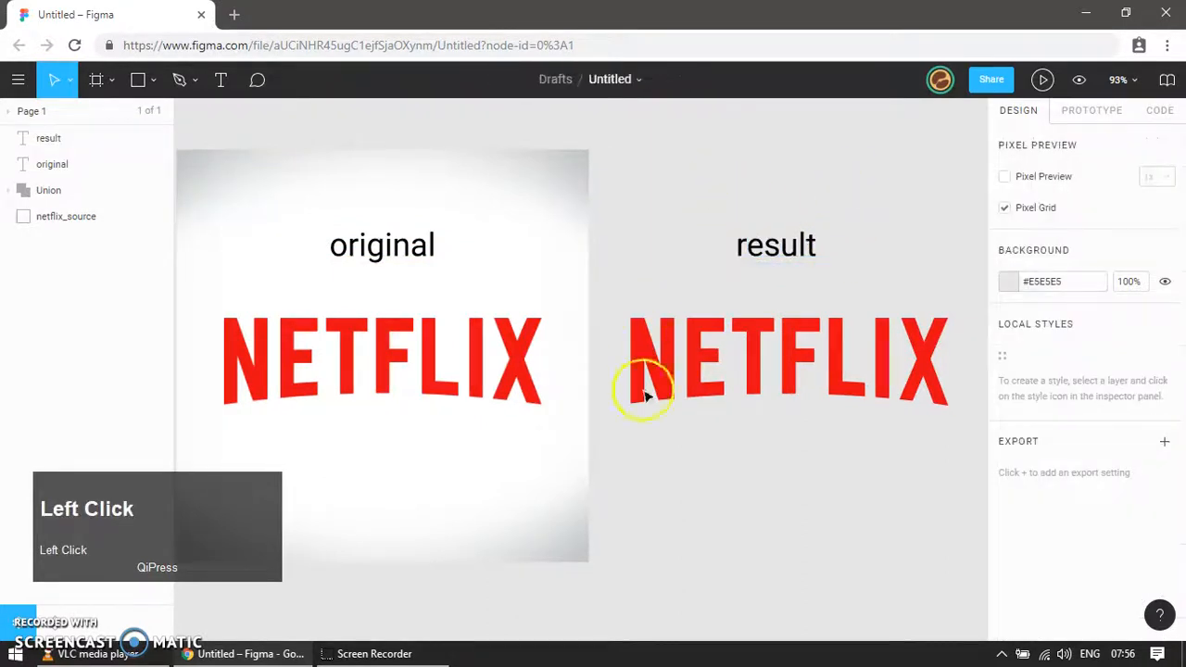
- Rename the file as netflix_logotype
{"action": "left_click", "coordinate": [615, 78]}
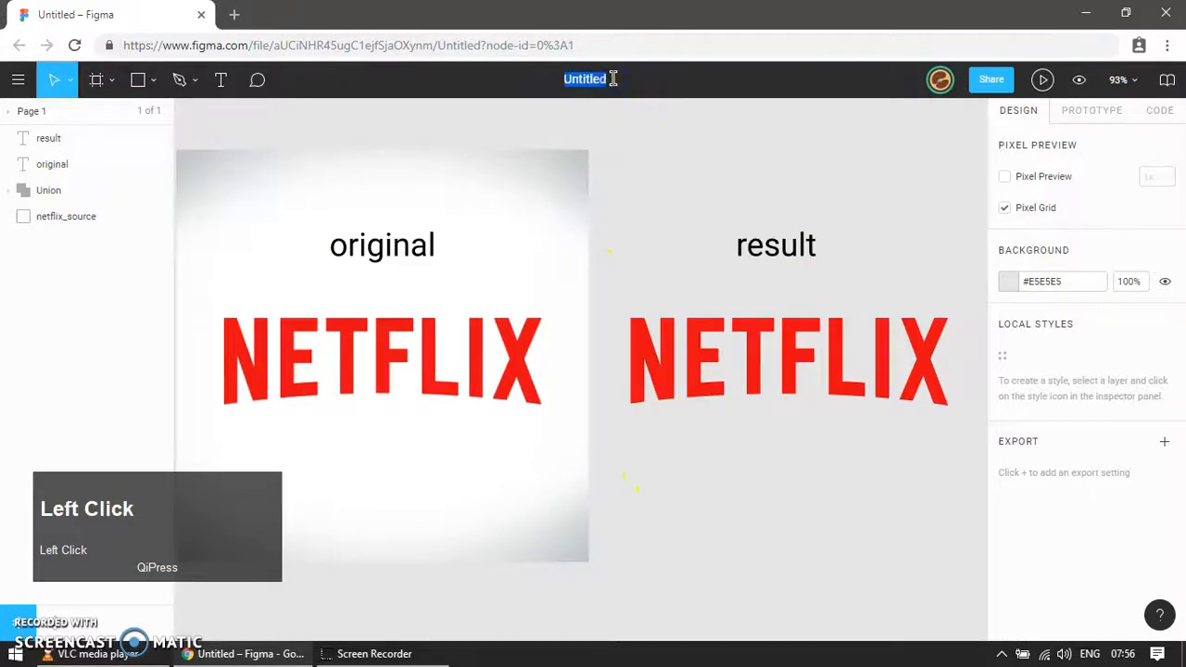
{"action": "type", "text": "netflix_logotype"}
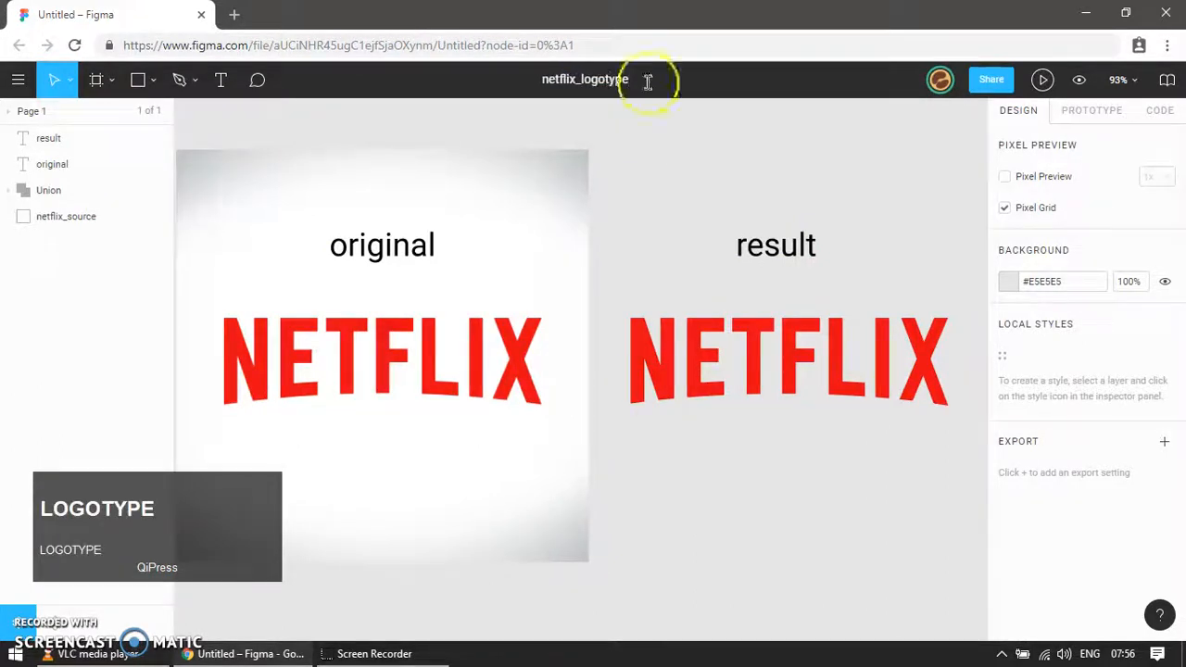
{"action": "left_click", "coordinate": [664, 151]}
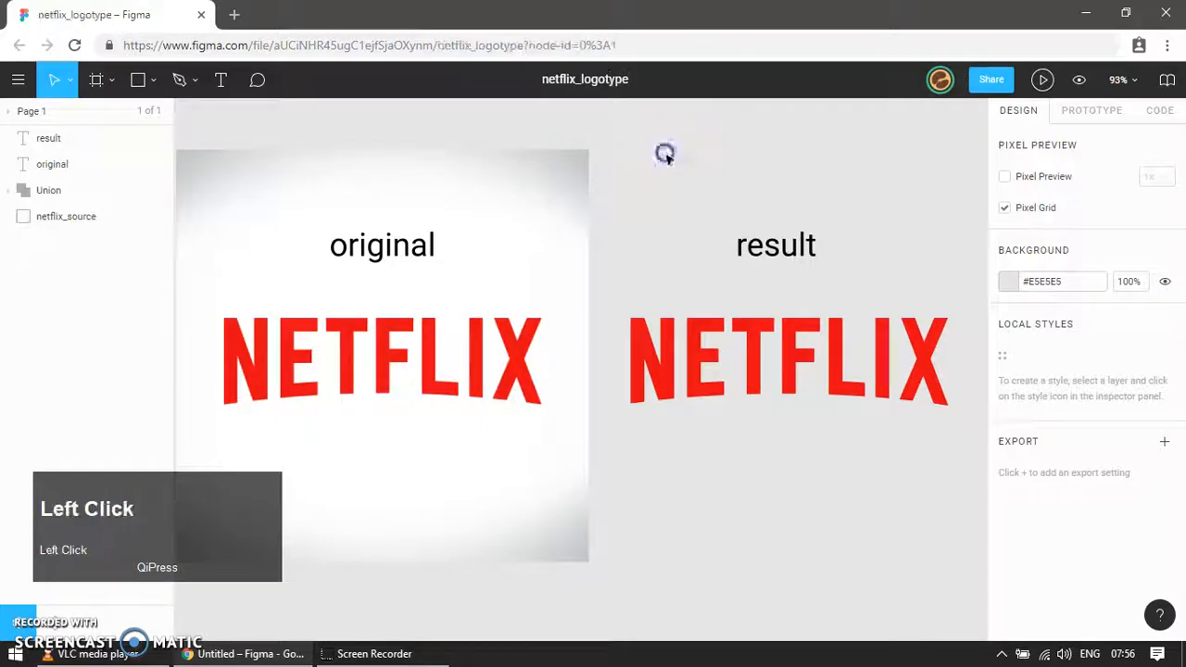